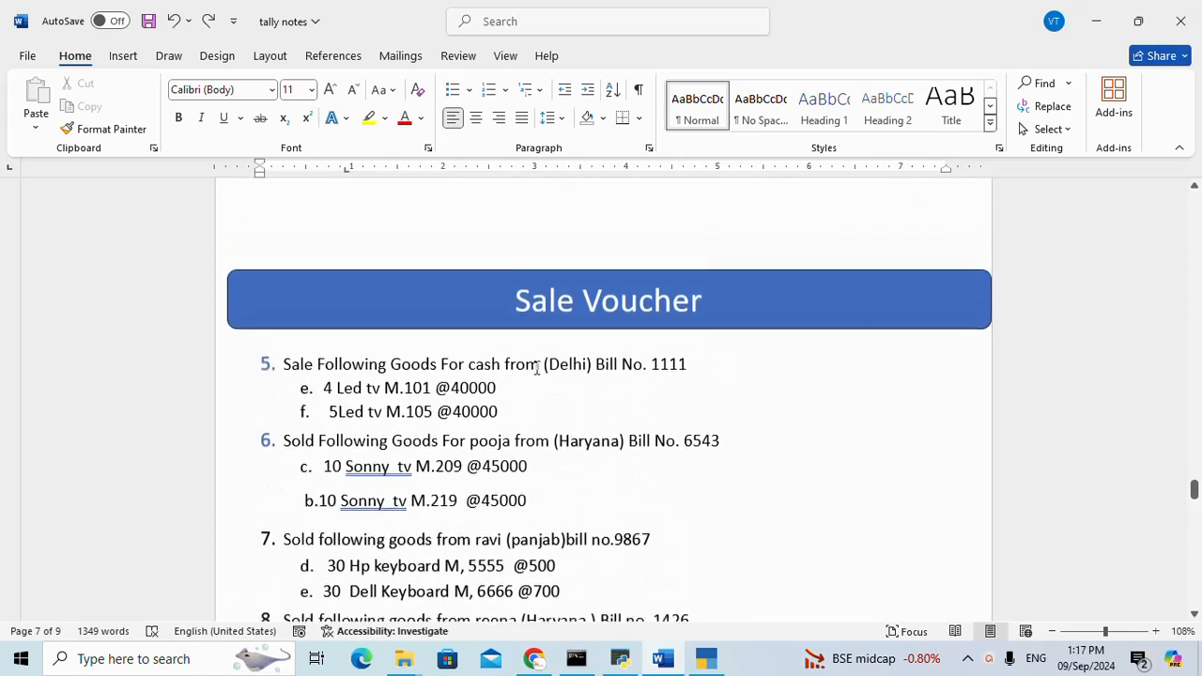
Read the Sale Voucher and Sale Return exercises, items 5 to 10, in the tally notes.
scroll(535, 368, down, 2)
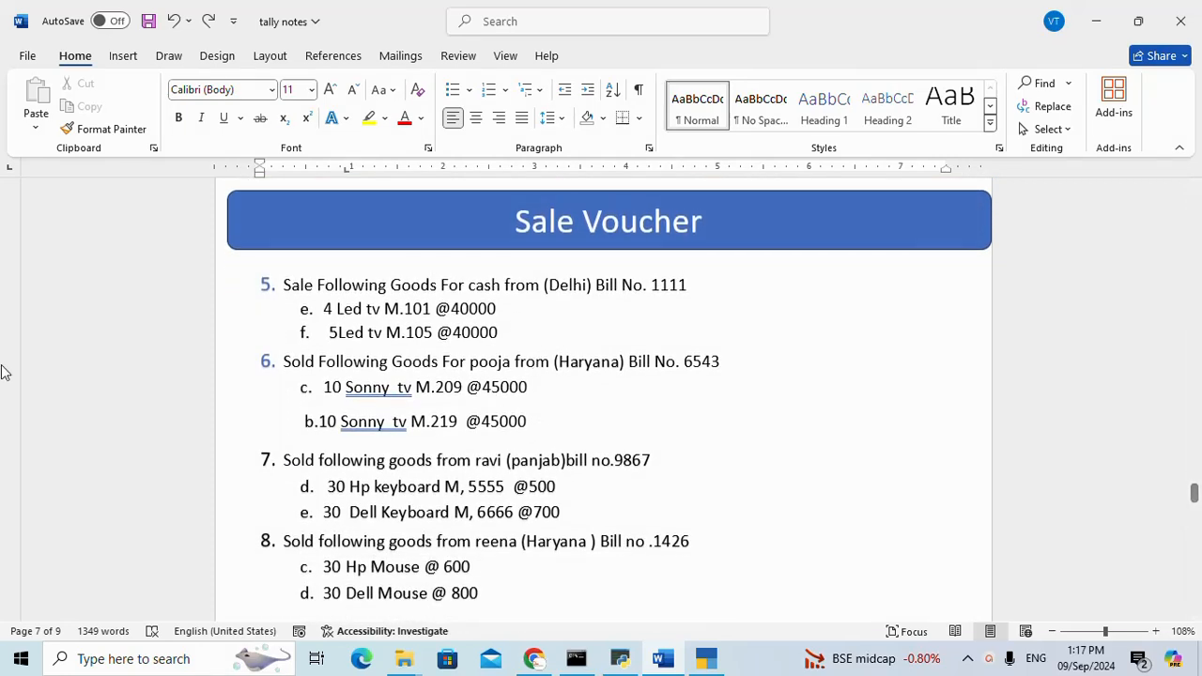
scroll(548, 474, down, 6)
scroll(543, 488, down, 9)
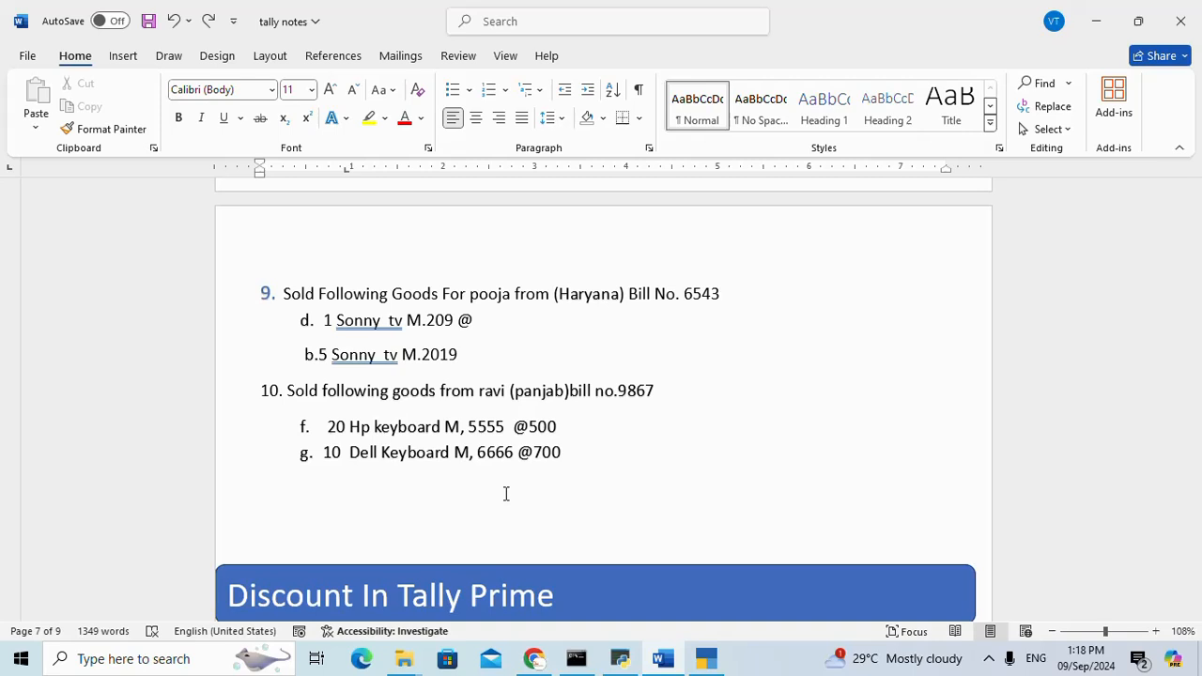
scroll(550, 451, up, 3)
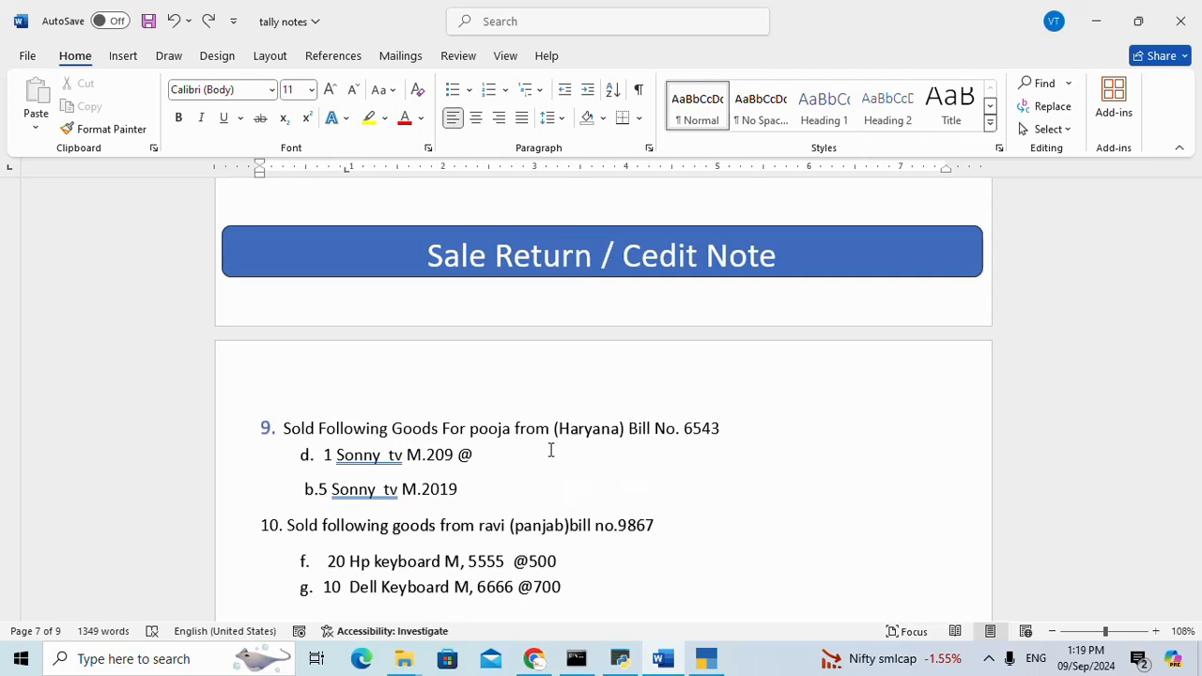
scroll(552, 451, down, 2)
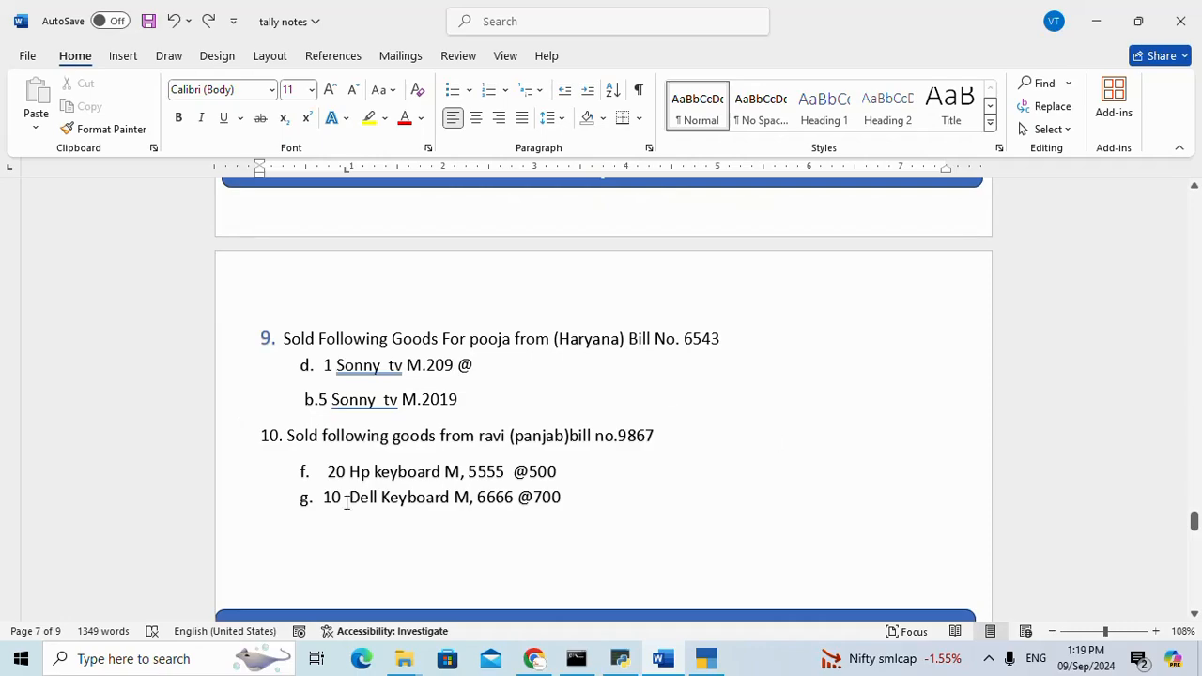
Switch to TallyPrime and start a Credit Note voucher in Item Invoice mode.
click(706, 658)
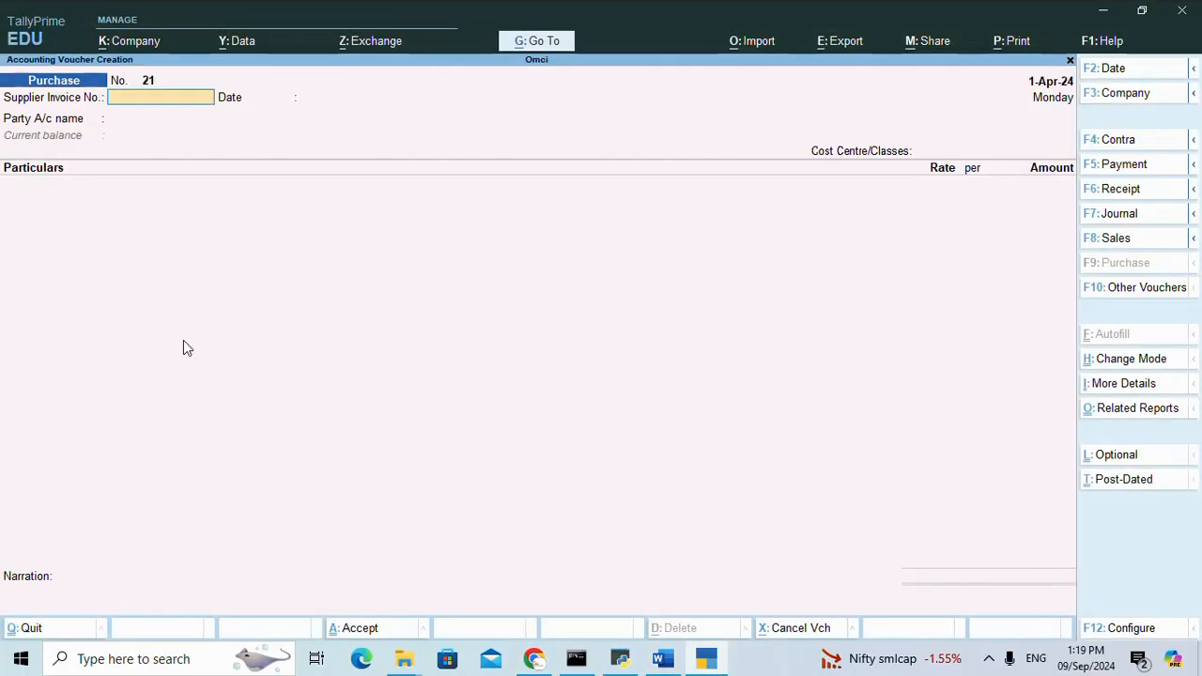
click(1193, 188)
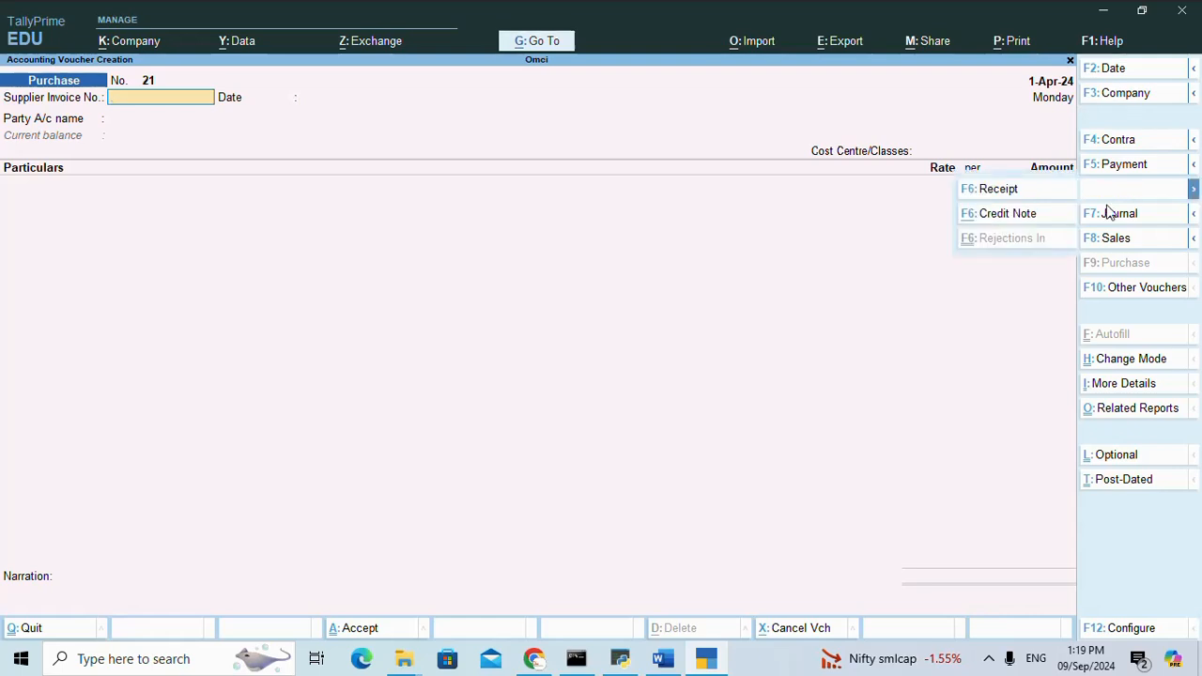
click(999, 217)
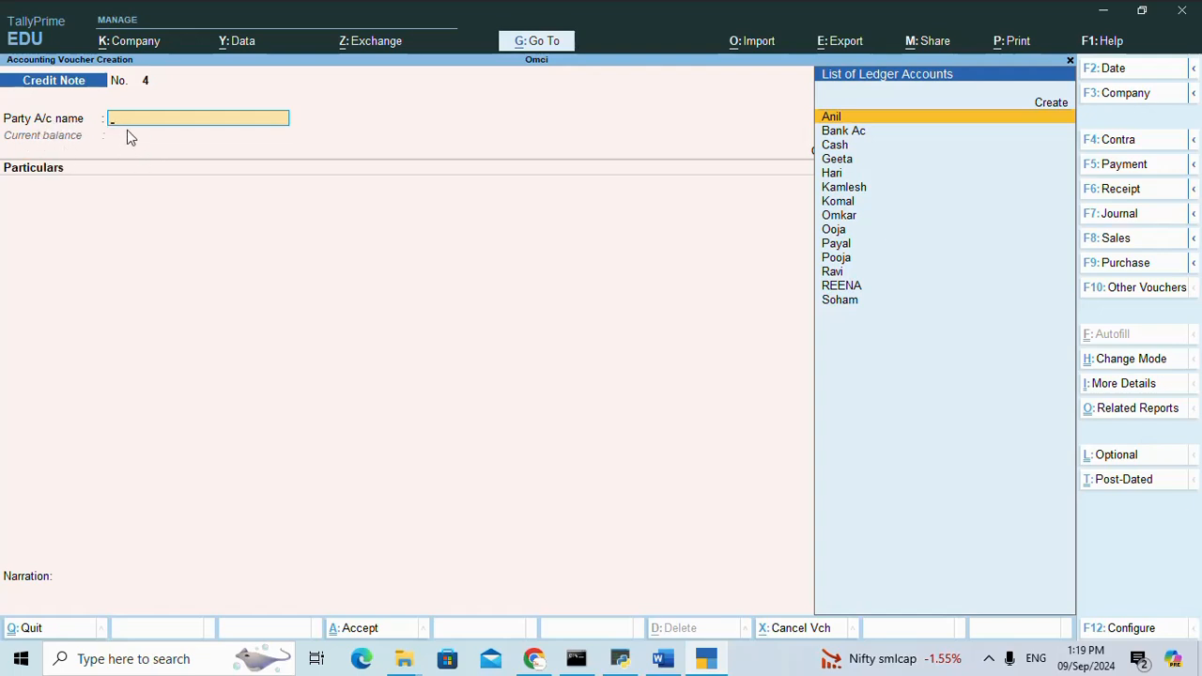
click(1153, 364)
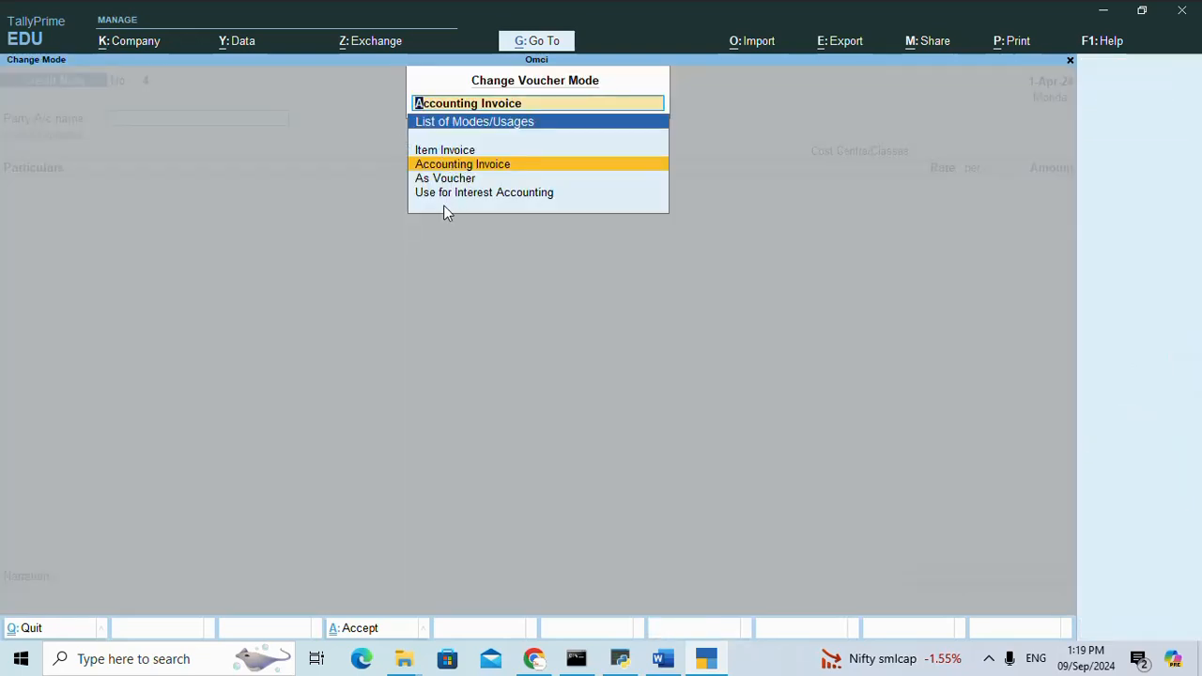
click(443, 151)
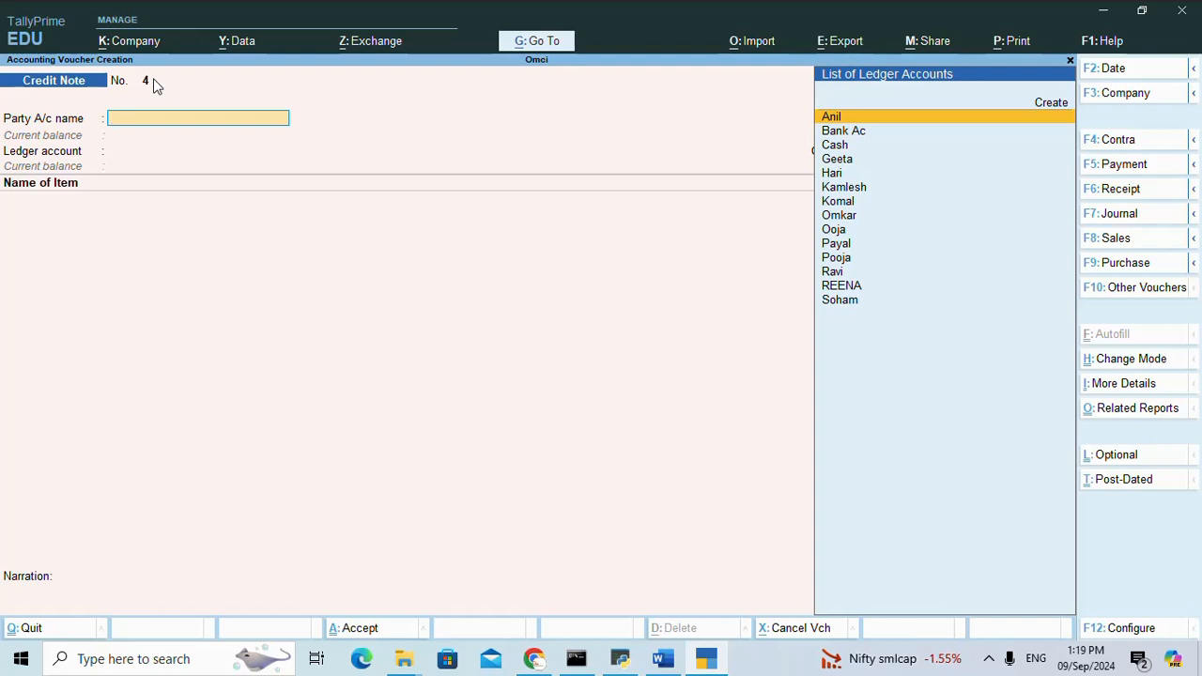
Quit the voucher and open the list of voucher types for alteration.
key(Escape)
key(y)
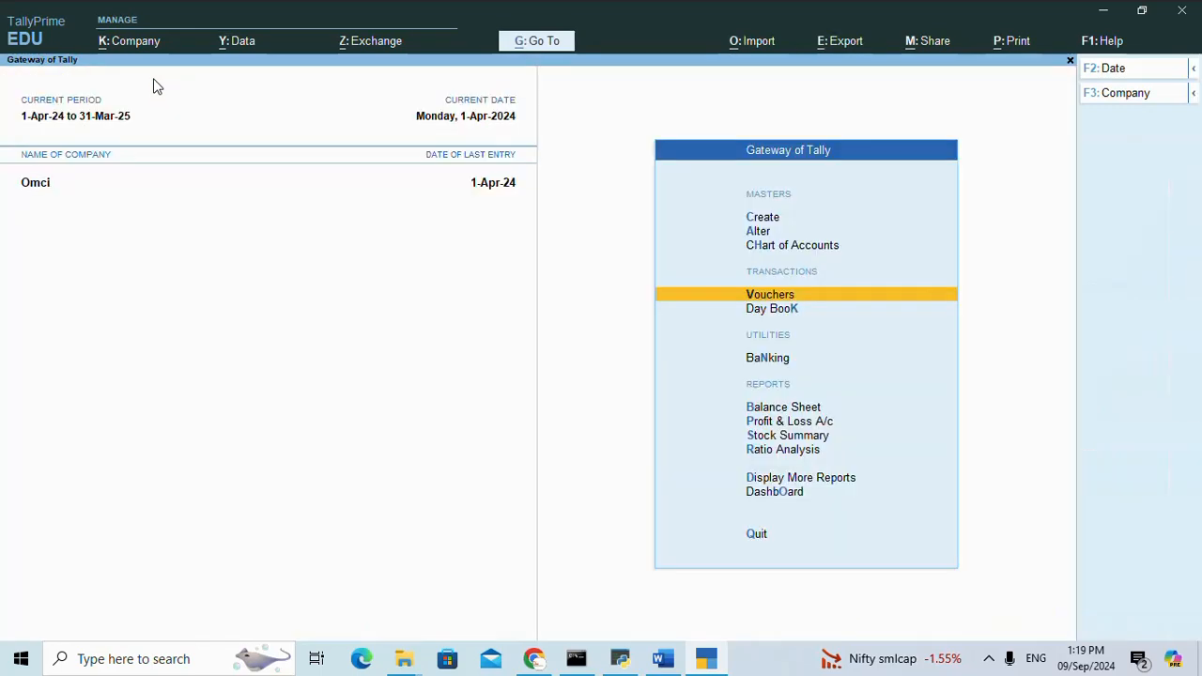
key(Up)
key(Up)
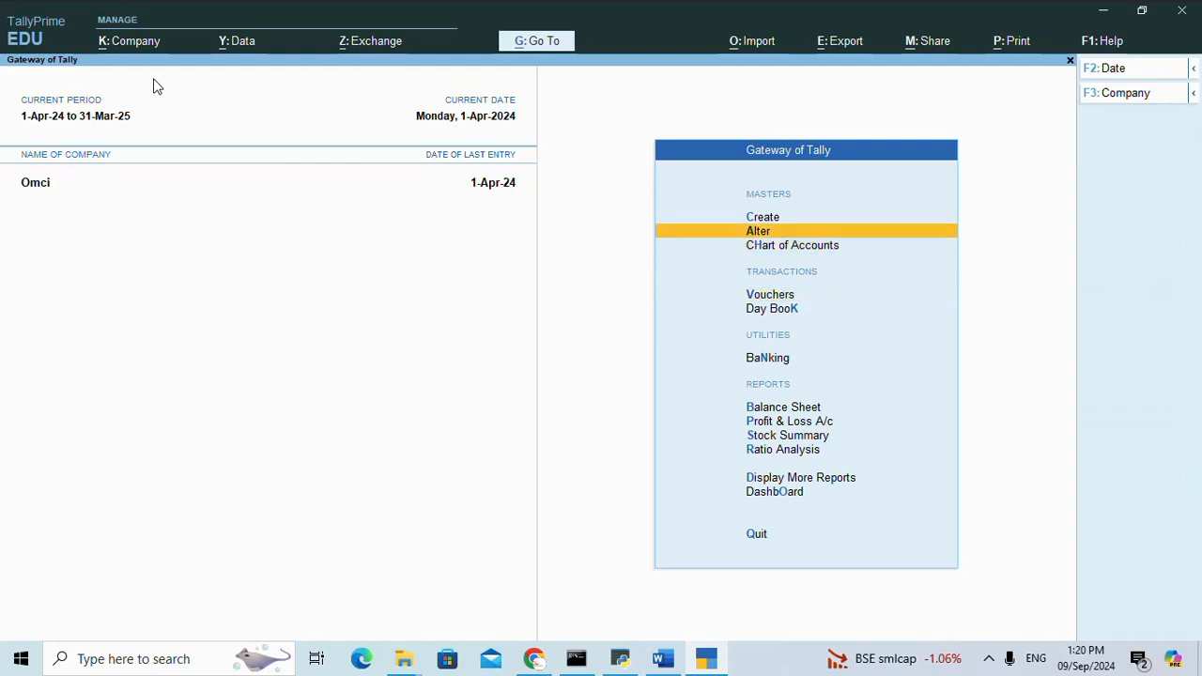
key(Return)
key(Down)
key(Down)
key(Down)
key(Down)
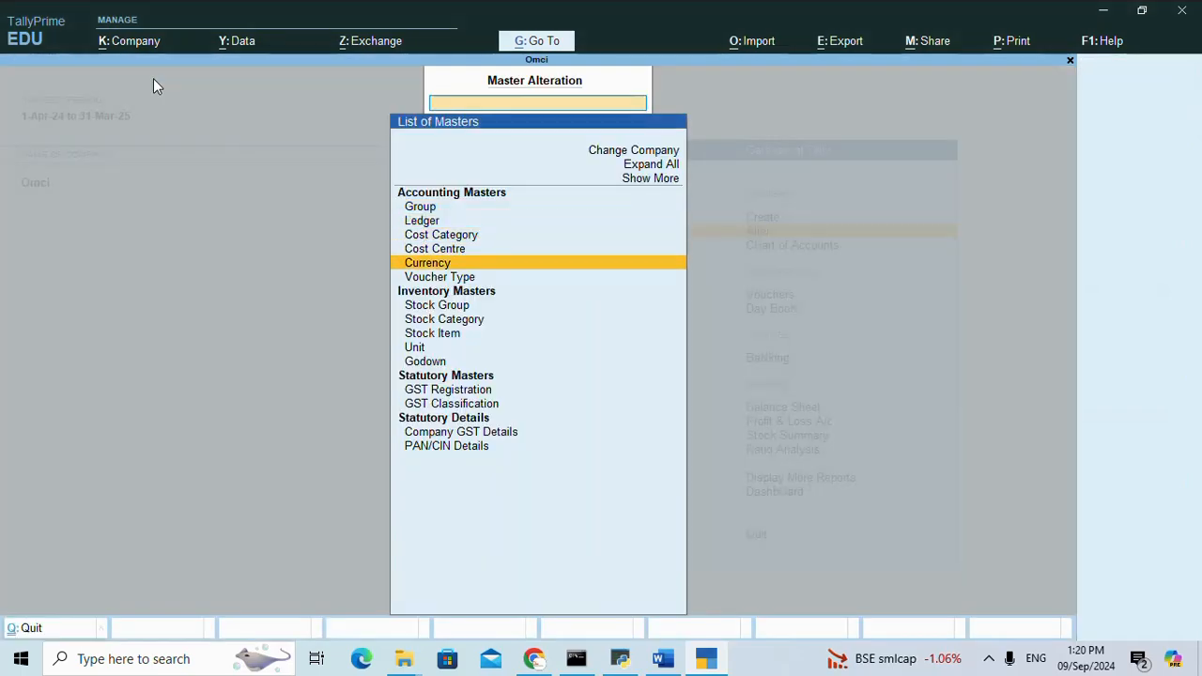
key(Down)
key(Return)
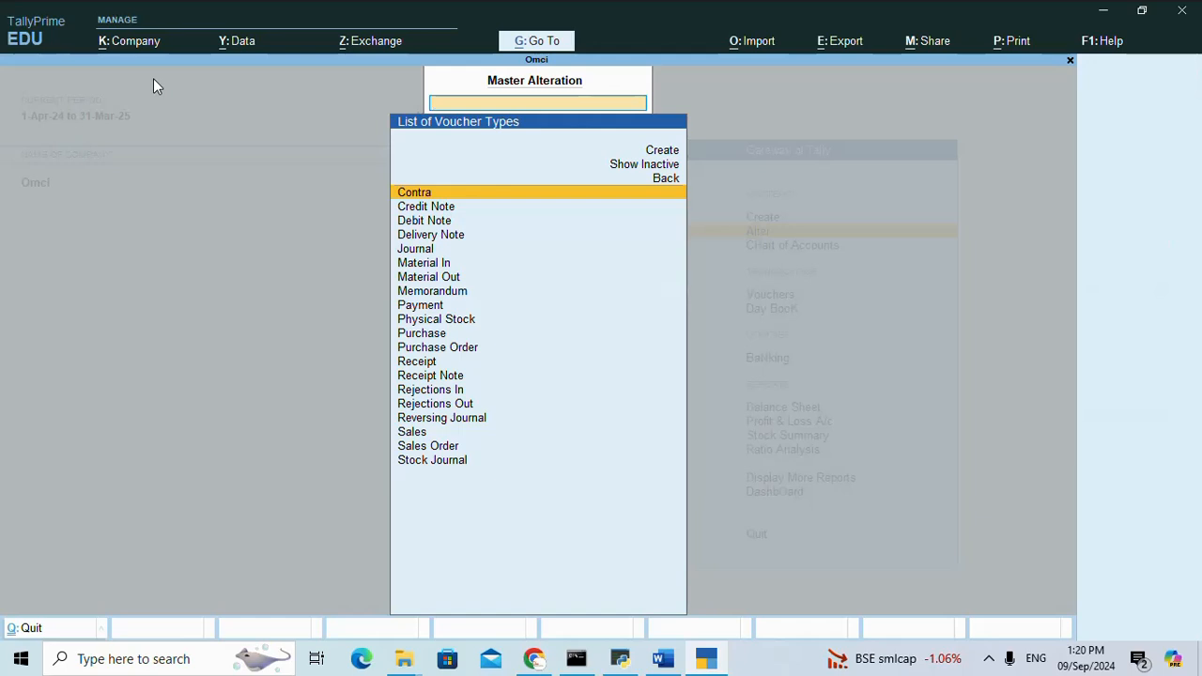
Open the Credit Note voucher type and examine its Method of Voucher Numbering options.
key(Down)
key(Down)
key(Down)
key(Down)
key(Down)
key(Down)
key(Down)
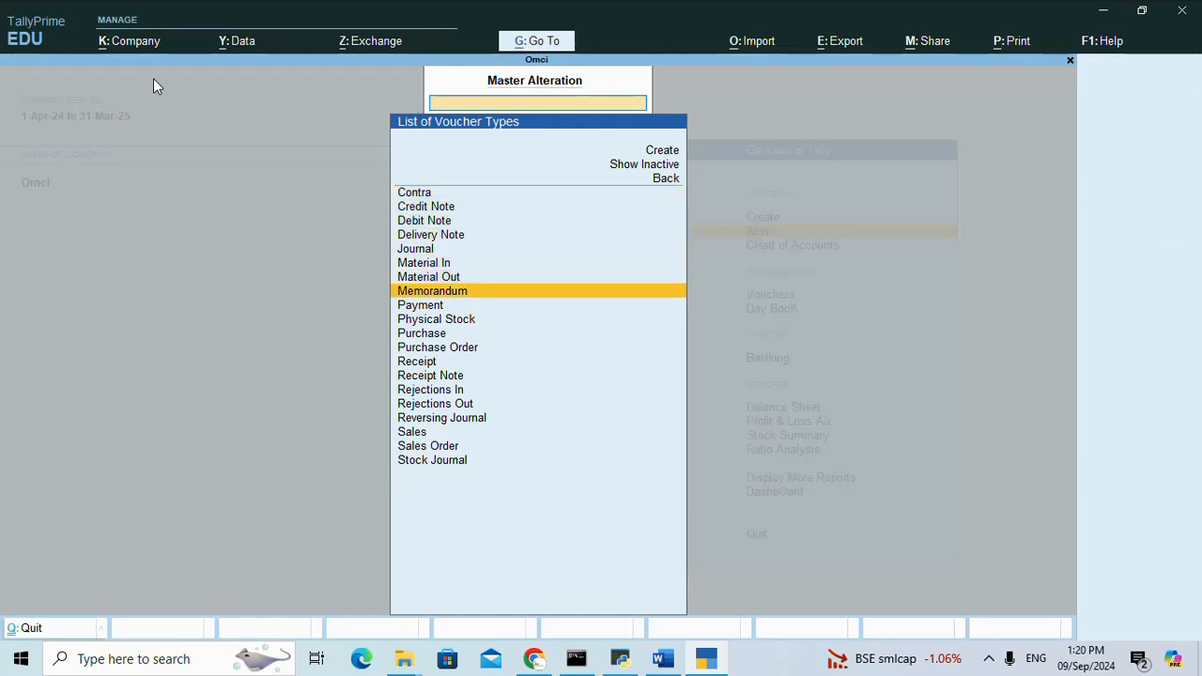
key(Up)
key(Up)
key(Up)
key(Up)
key(Up)
key(Up)
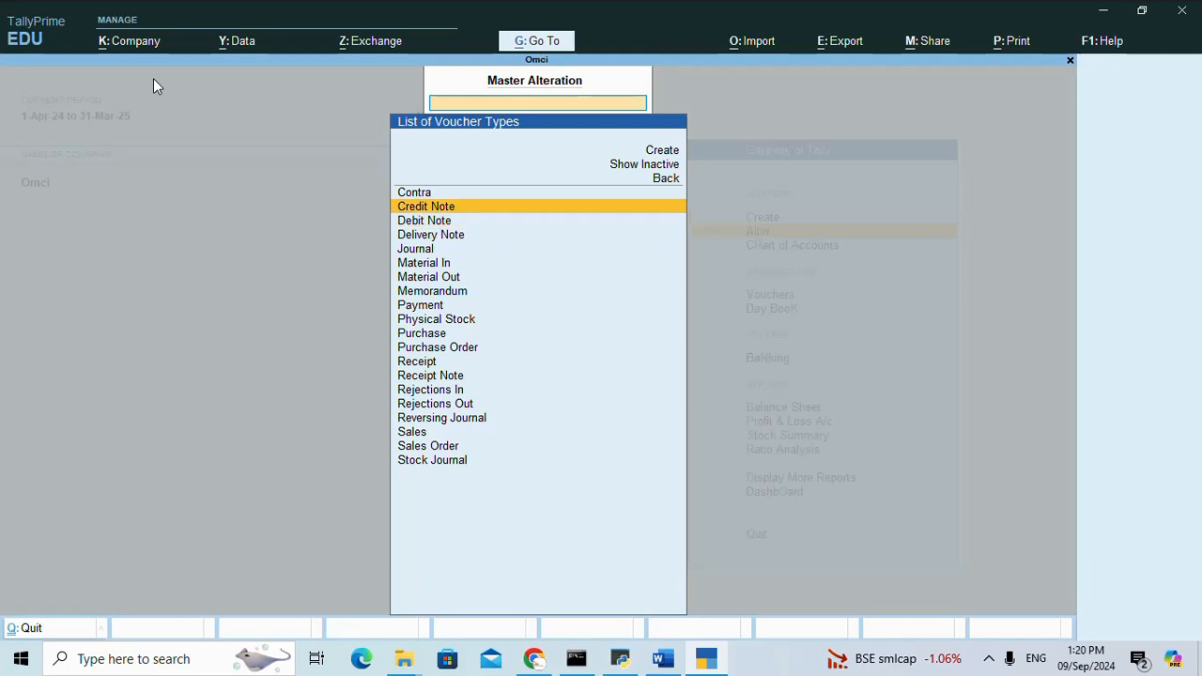
key(Return)
key(Return)
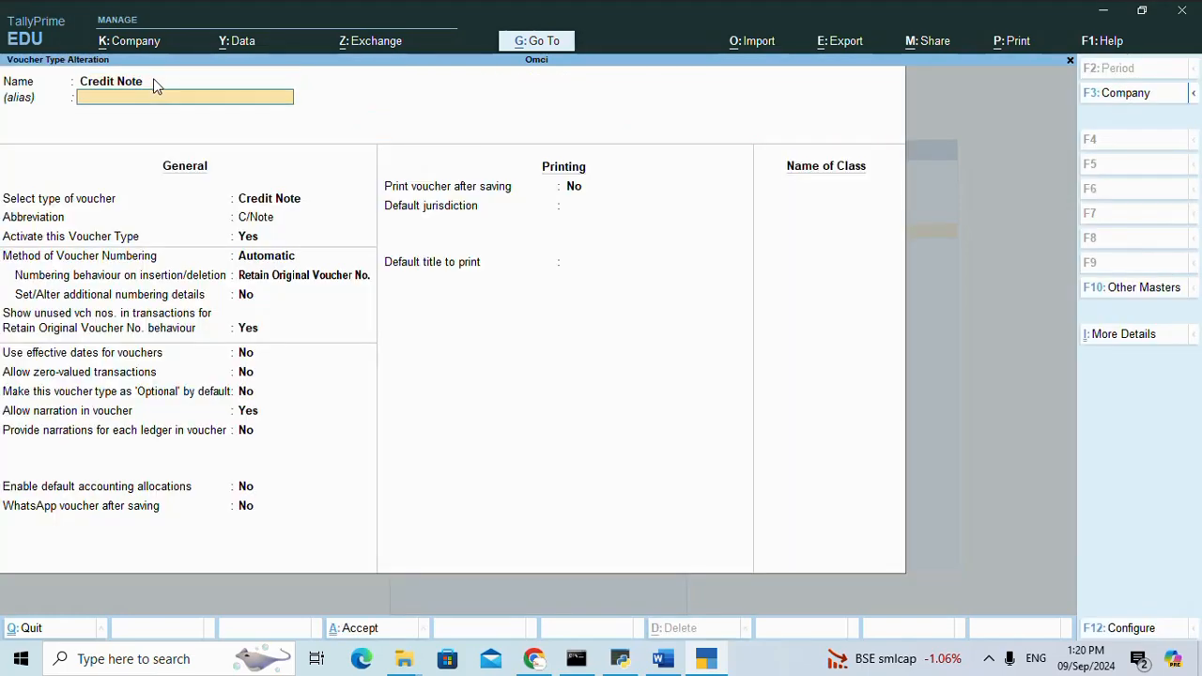
key(Return)
key(Return)
key(Return)
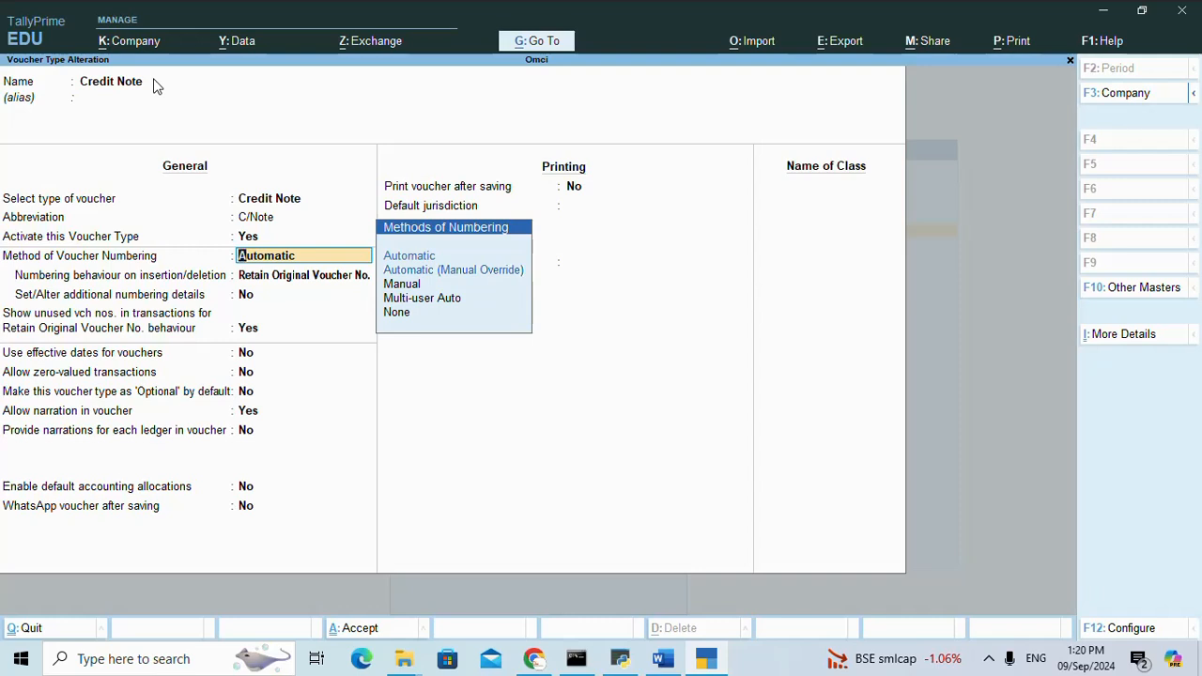
Quit the voucher type alteration without saving and return to Credit Note voucher entry.
key(Escape)
key(Escape)
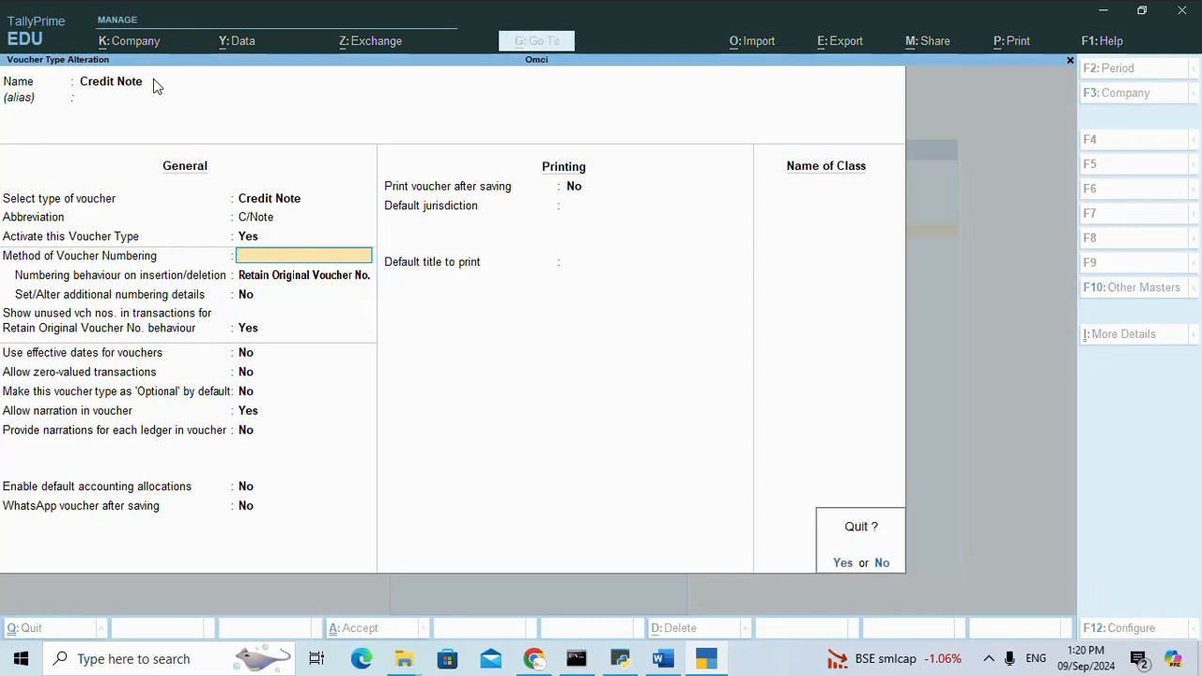
key(Return)
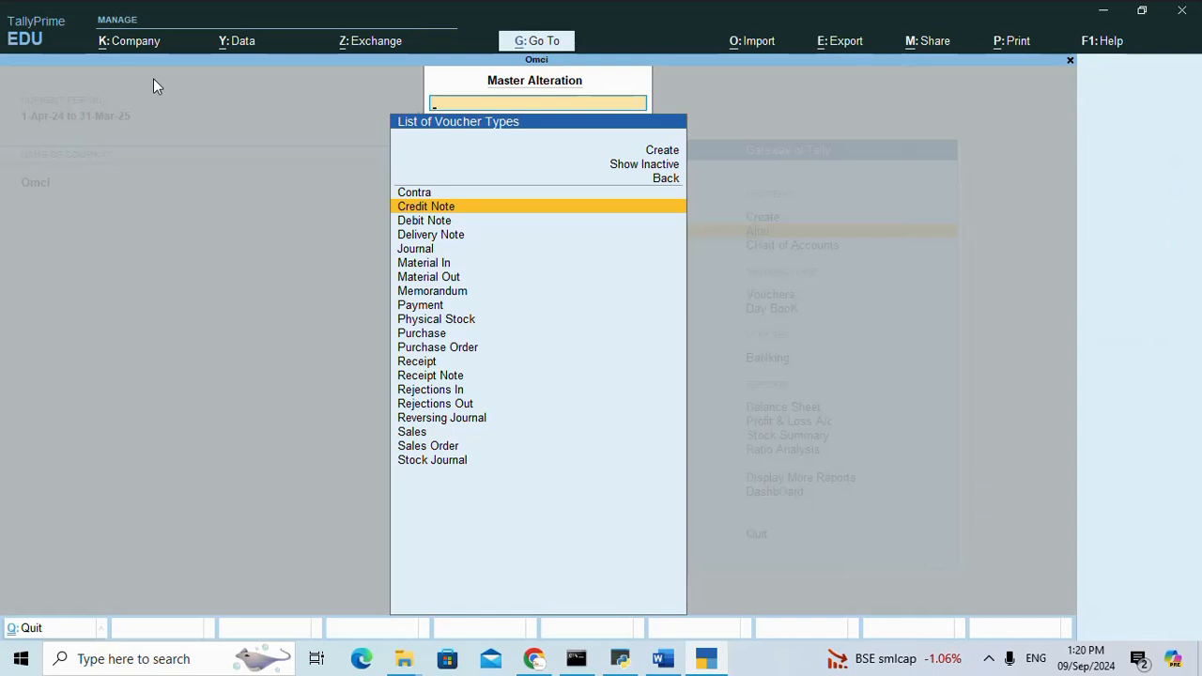
key(Escape)
key(Escape)
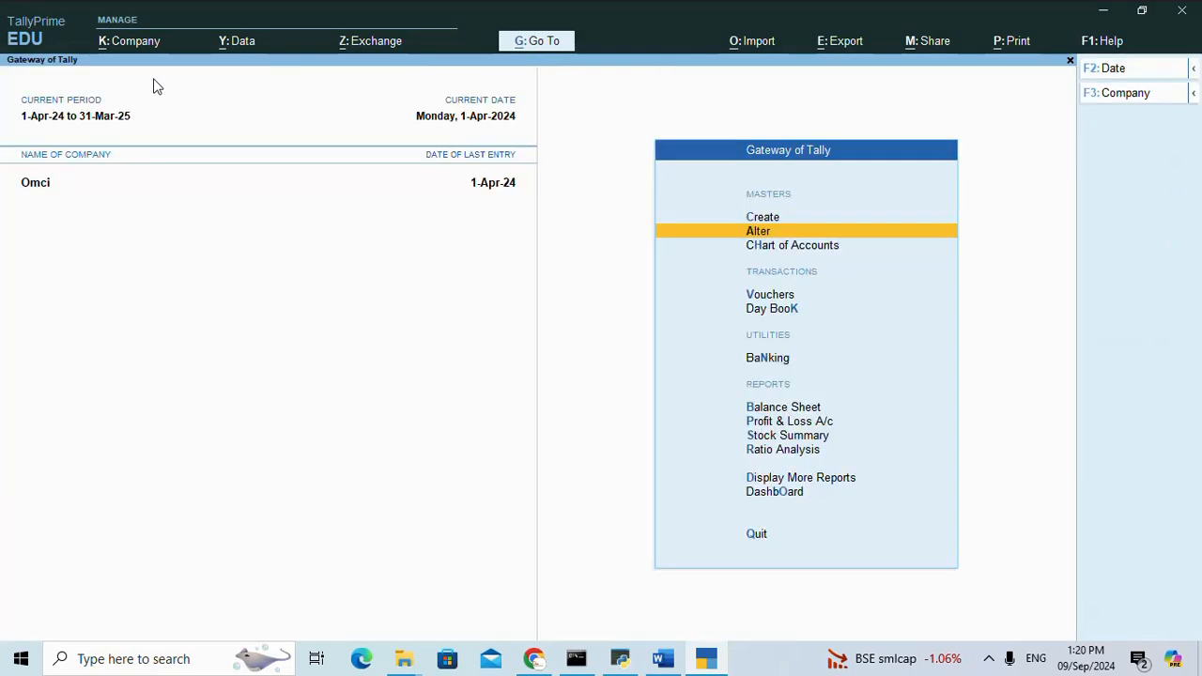
key(Down)
key(Down)
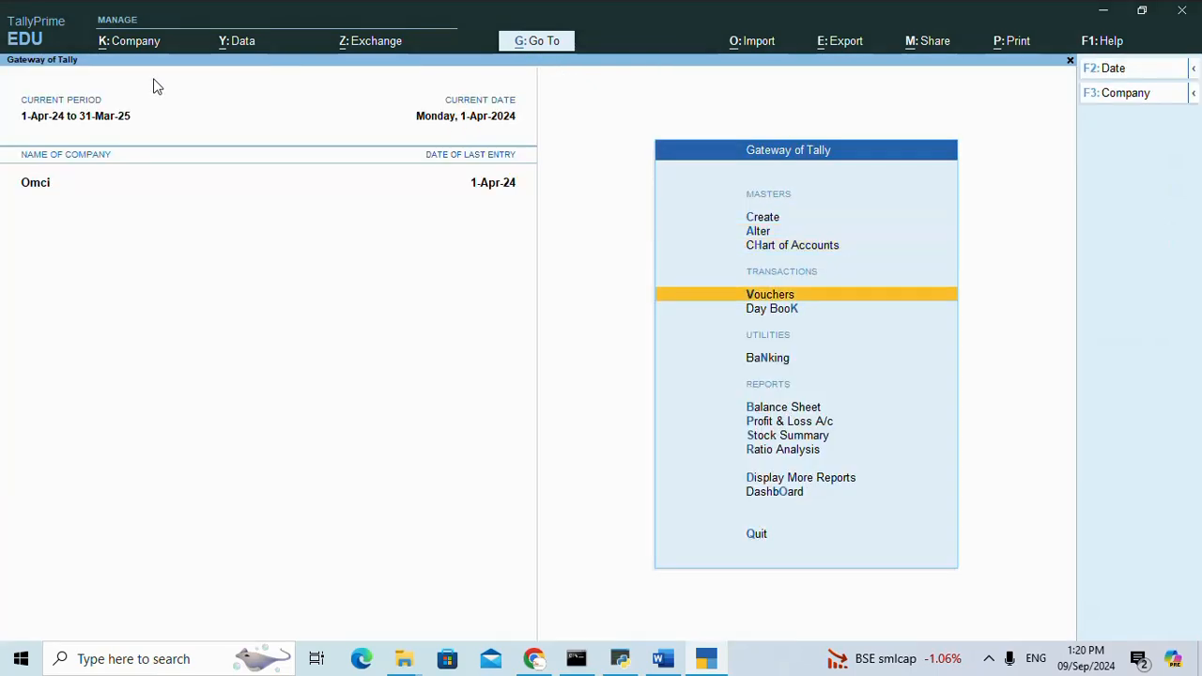
key(Return)
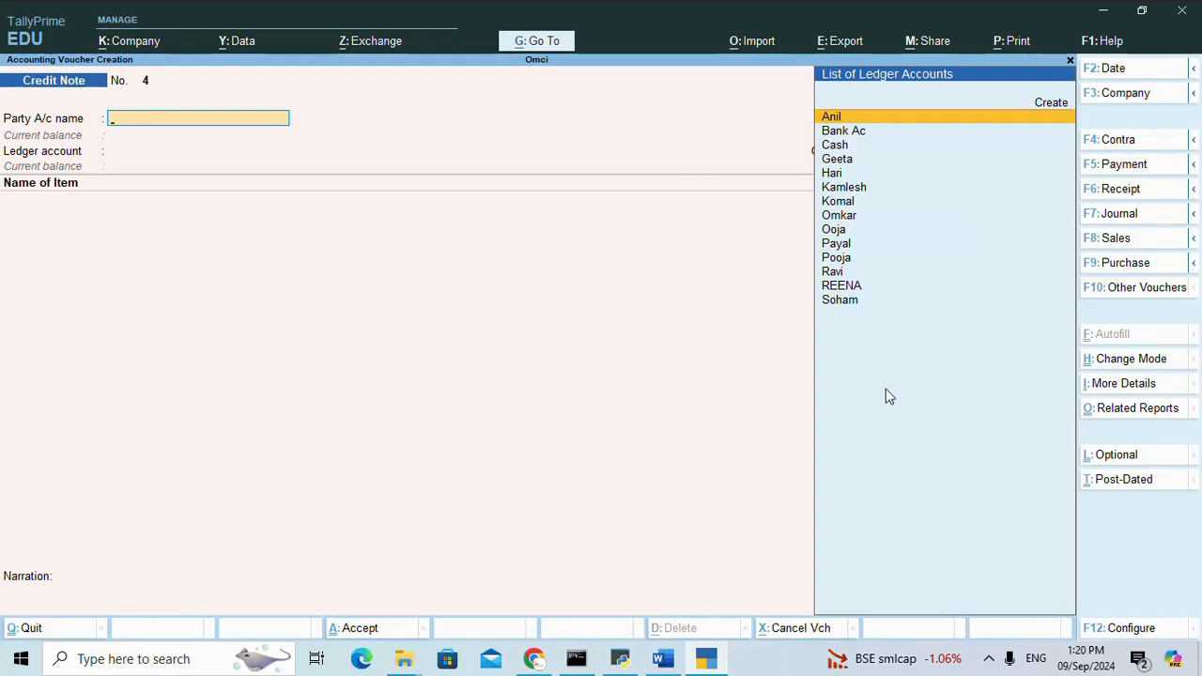
Switch to Word and correct the second Sonny tv model in exercise 9 to M.219.
click(672, 655)
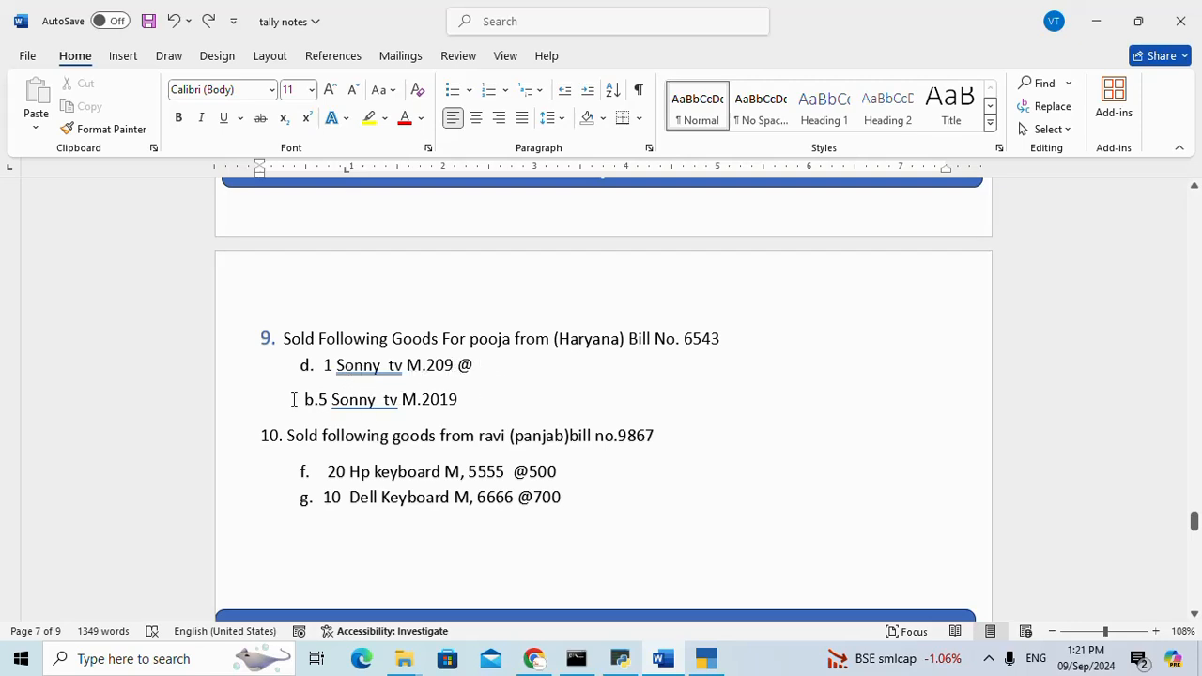
click(440, 400)
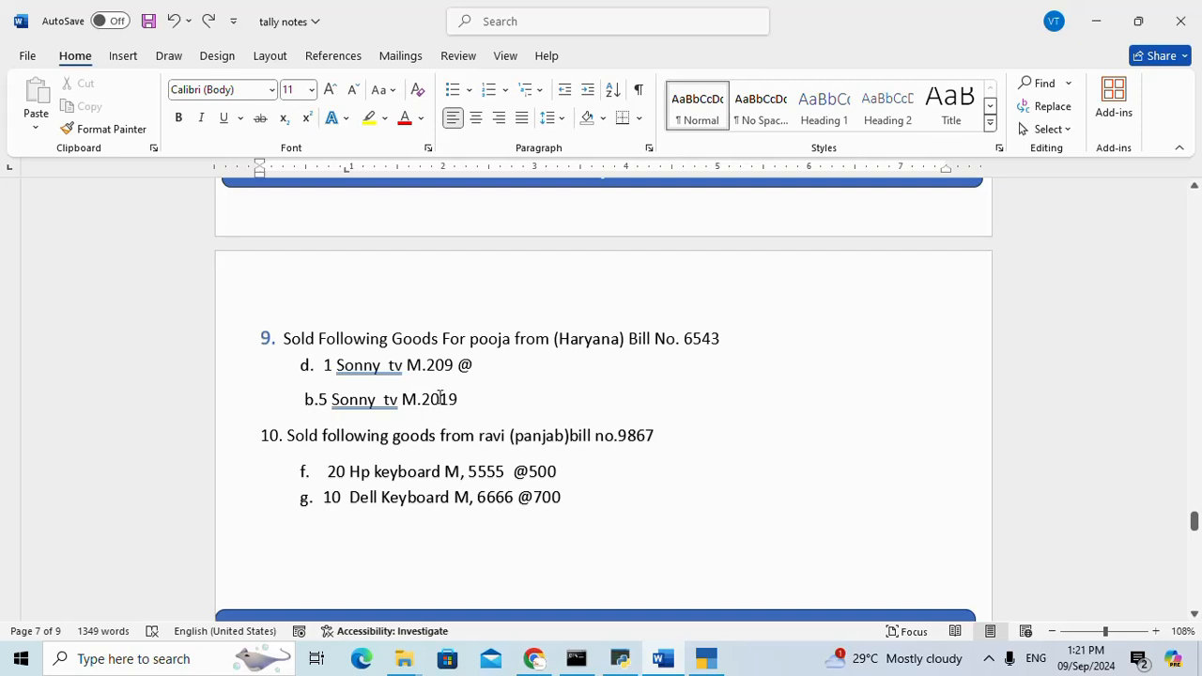
key(BackSpace)
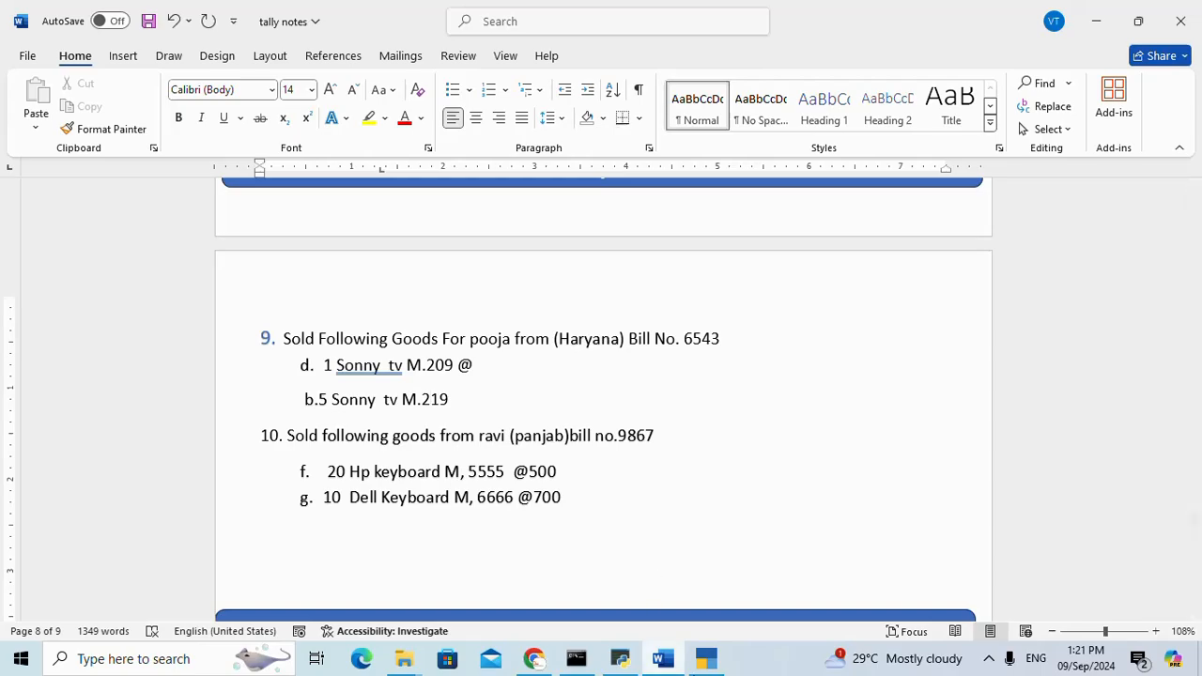
Switch back to TallyPrime and select the customer from exercise 9 as the credit note's party account.
click(706, 658)
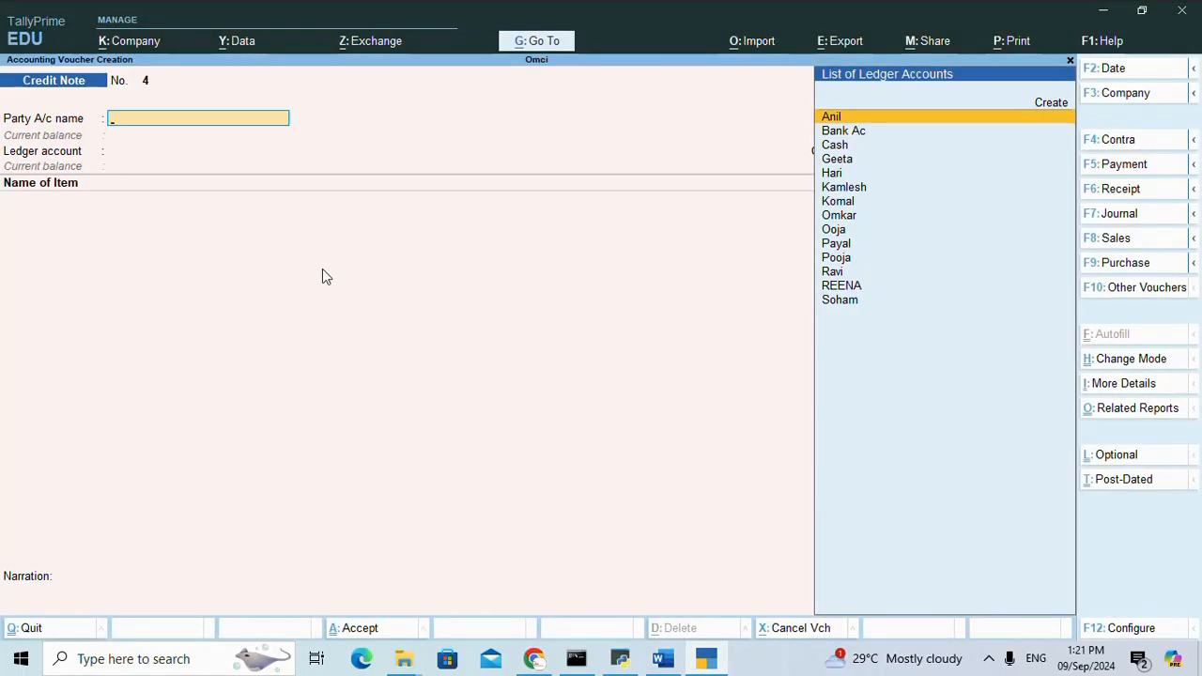
key(Down)
key(Down)
key(Down)
key(Down)
key(Down)
key(Down)
key(Down)
key(Down)
key(Down)
key(Down)
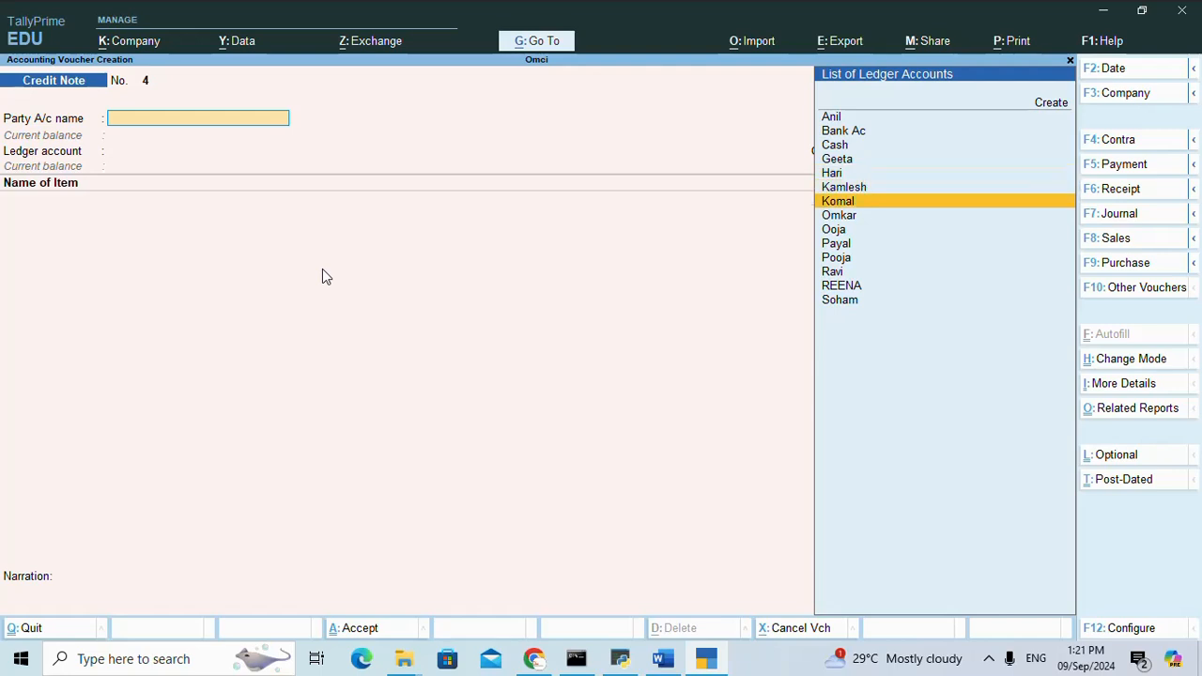
key(Return)
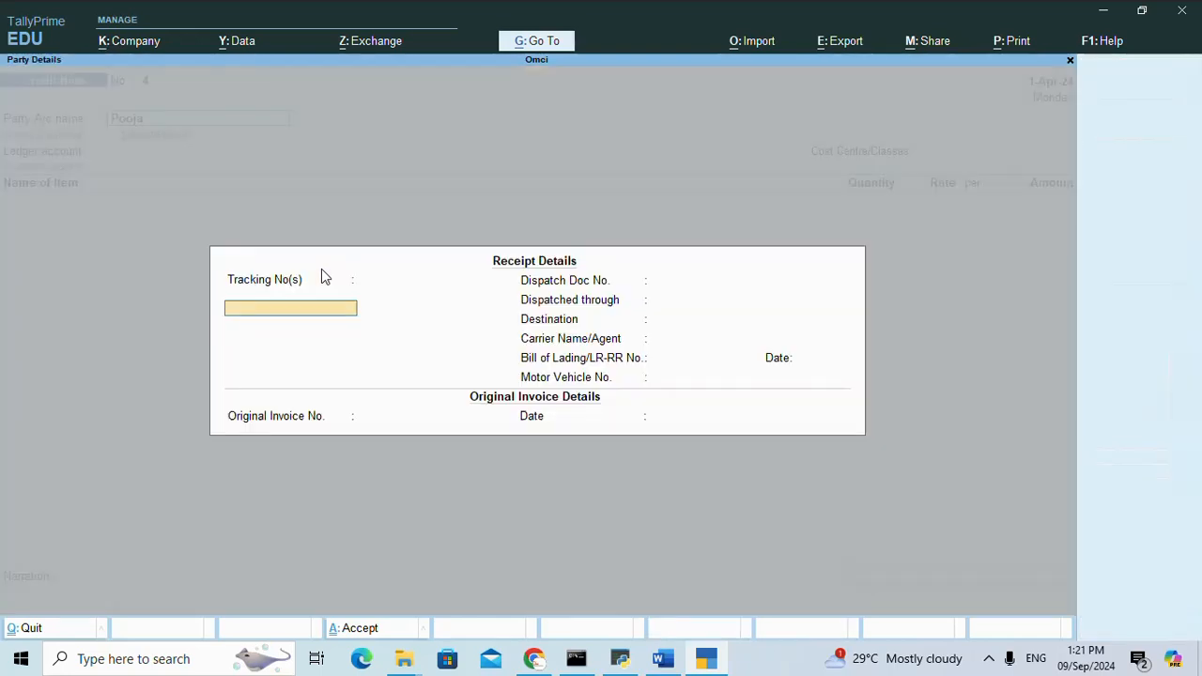
Leave the receipt details and original invoice number blank and continue to the party details.
key(Return)
key(Return)
key(Return)
key(Return)
key(Return)
key(Return)
key(Return)
key(Return)
key(Return)
key(Return)
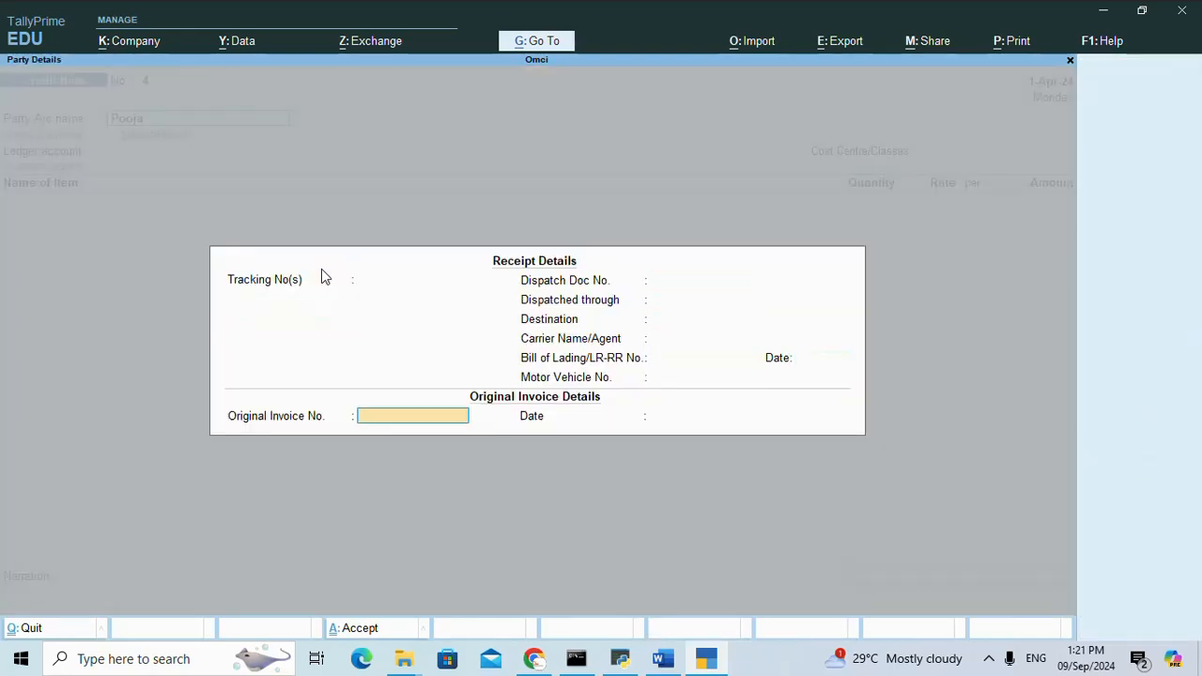
key(Return)
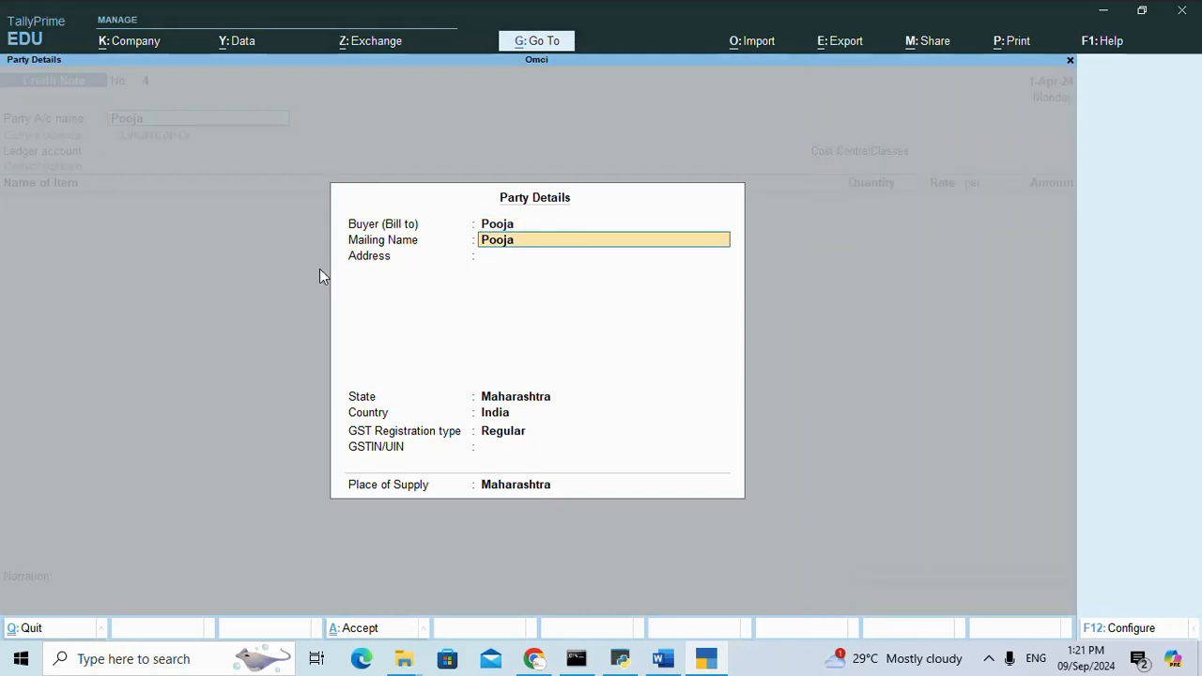
Set the buyer's state to Haryana with Regular GST registration, and choose Sale as the ledger account.
key(Return)
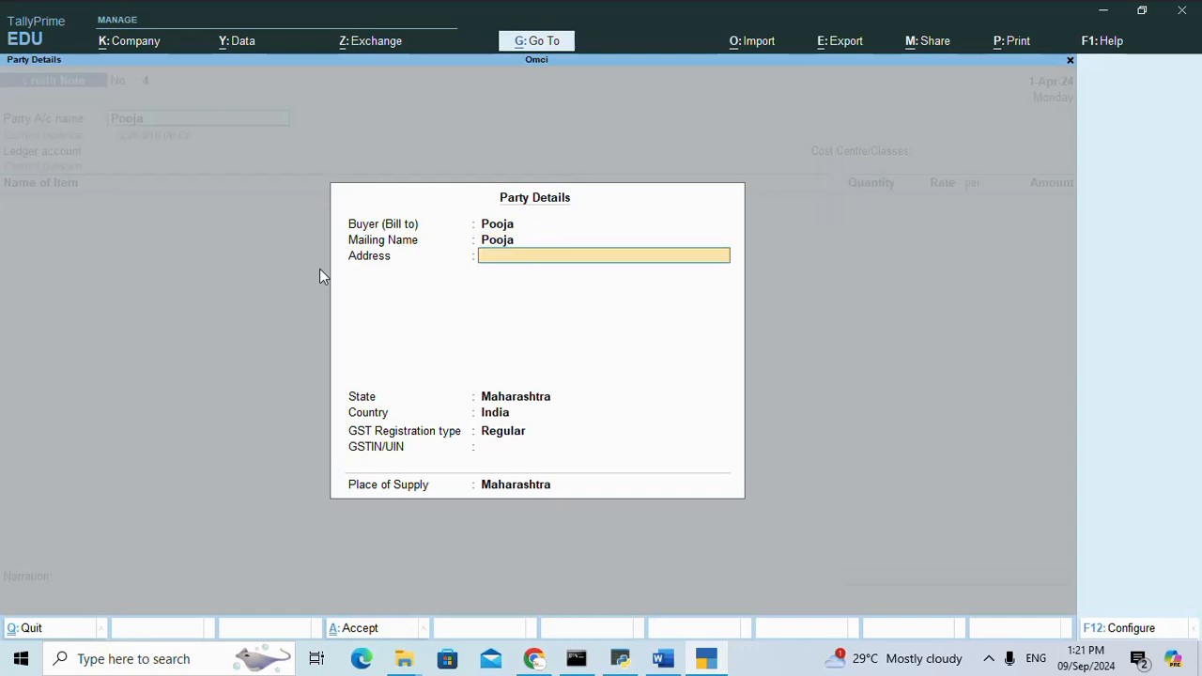
key(Return)
text(H)
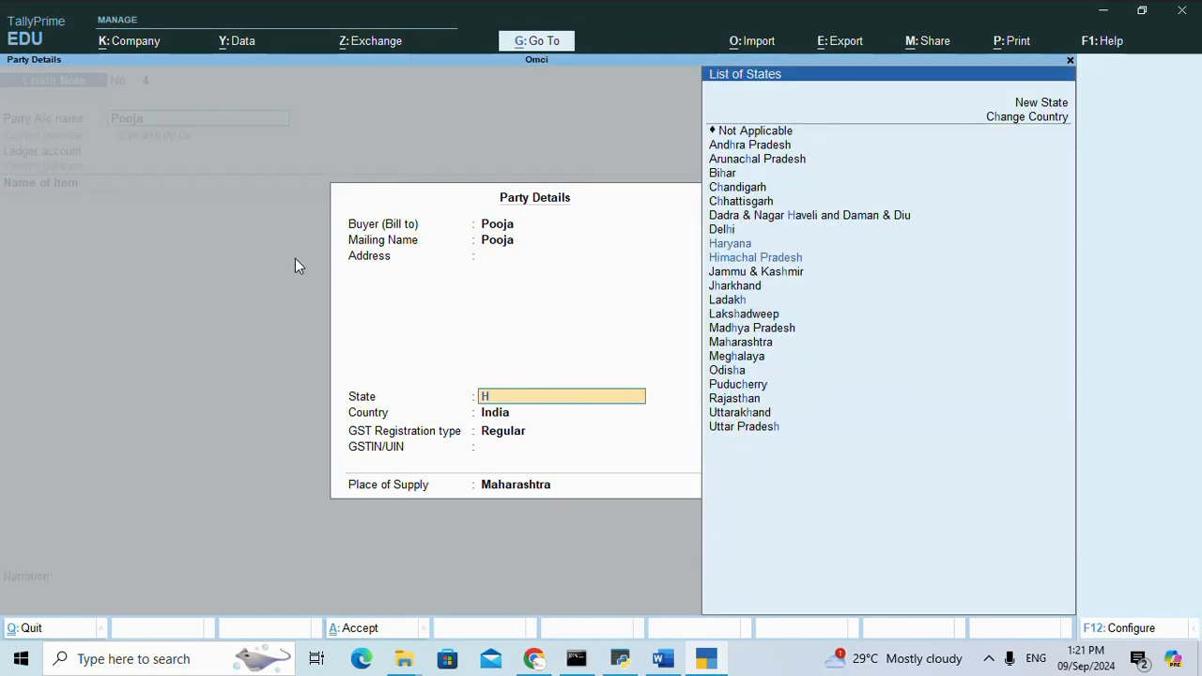
text(a)
key(Return)
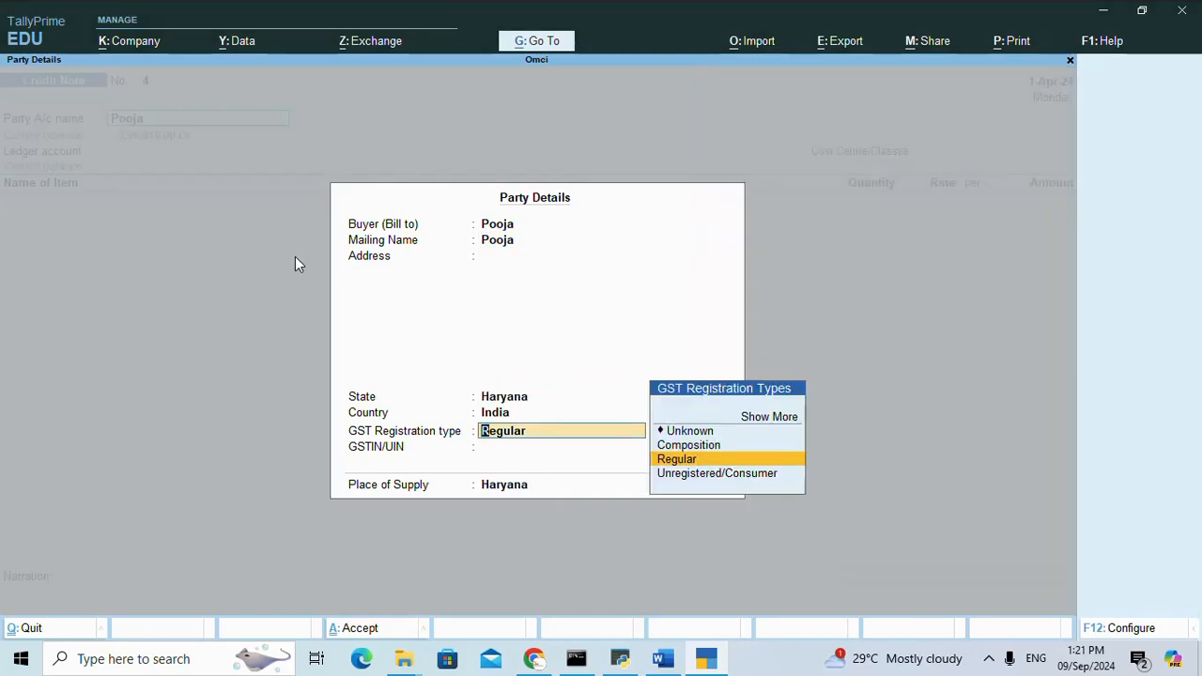
key(Return)
key(Return)
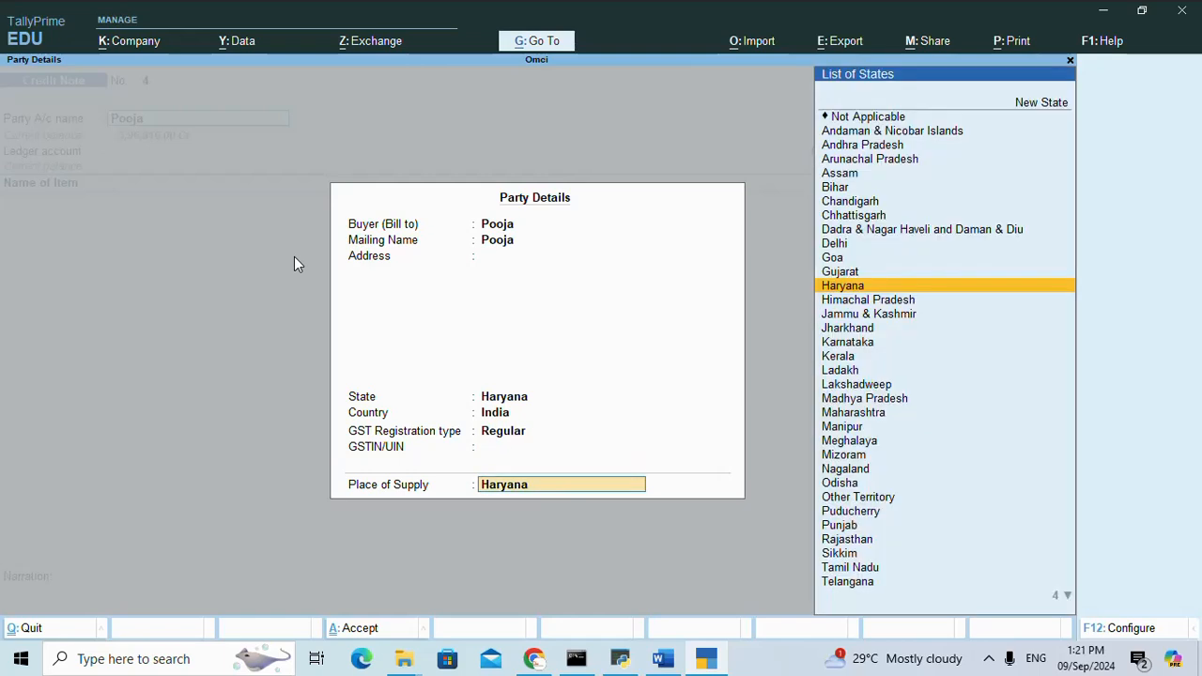
key(Return)
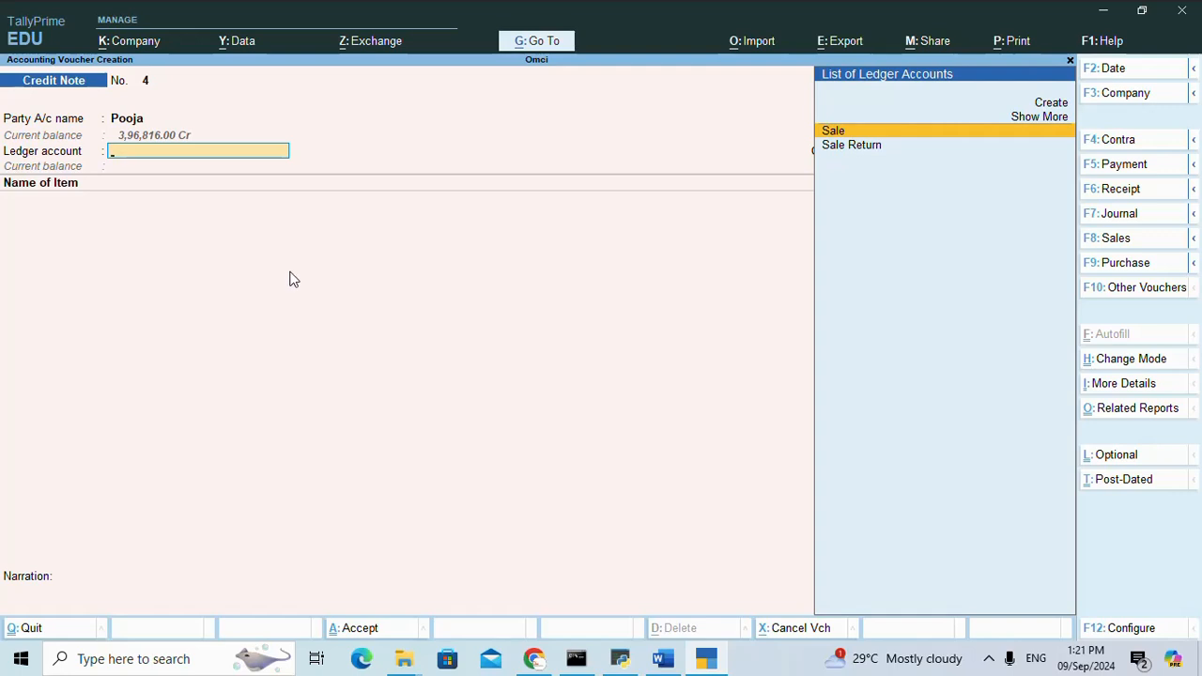
key(Return)
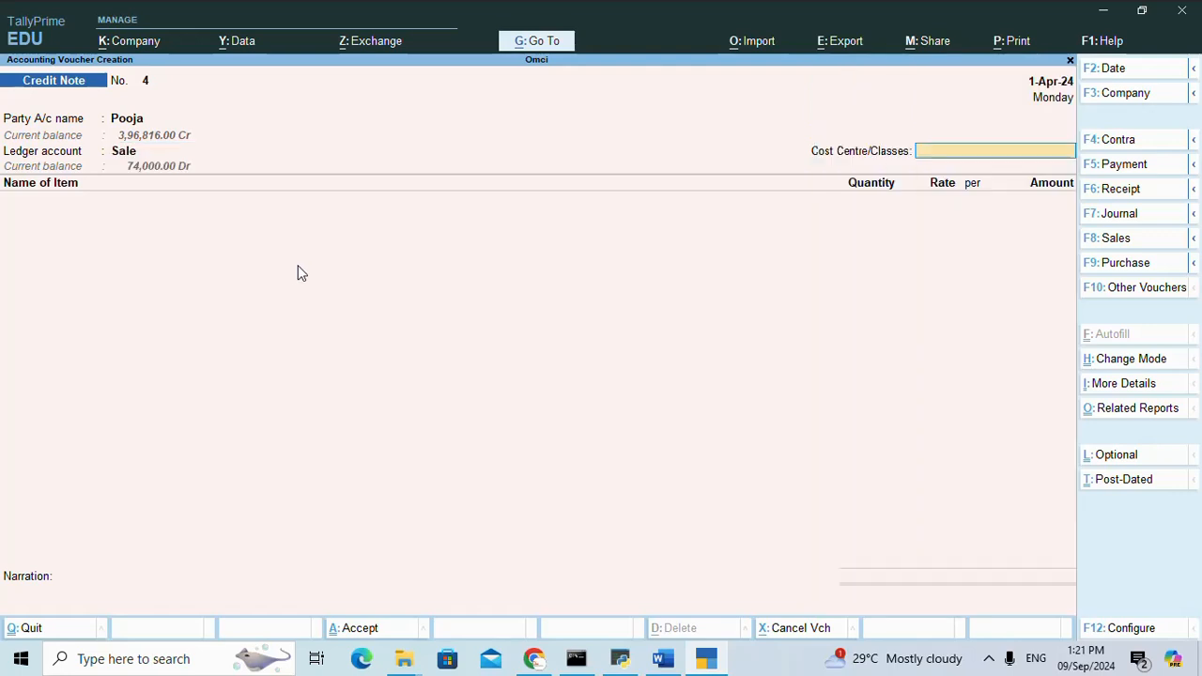
Leave the cost centre as Not Applicable and choose Model 209/32 as the first returned stock item.
key(Return)
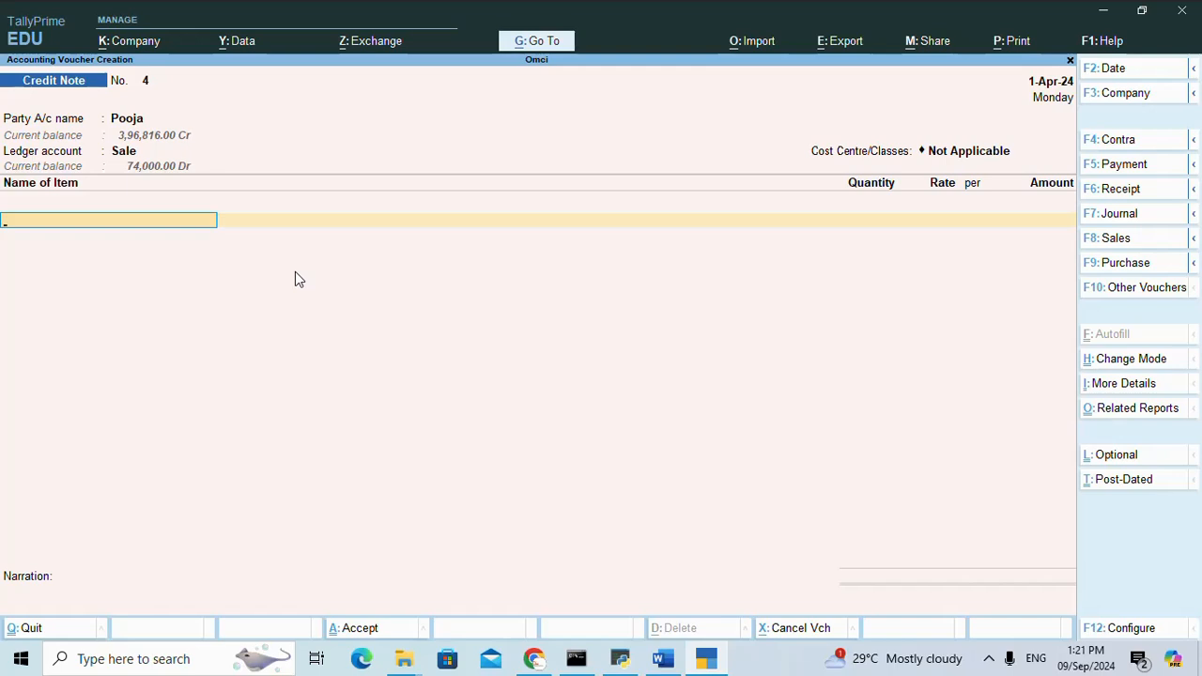
text(M)
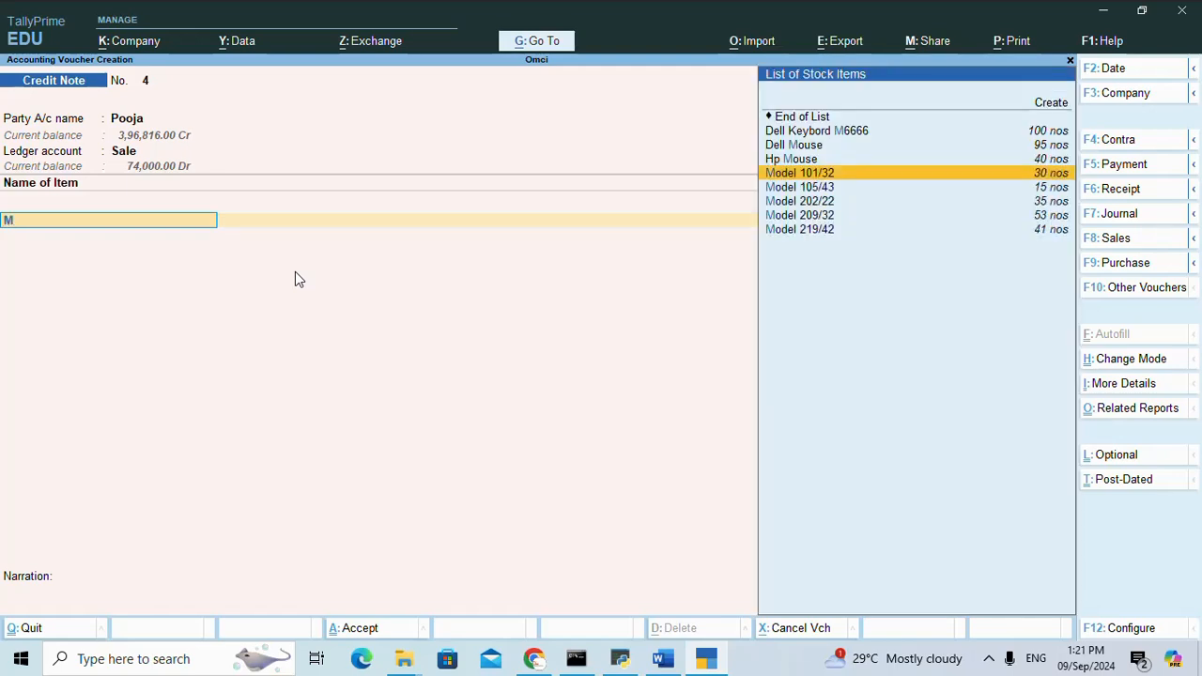
key(Down)
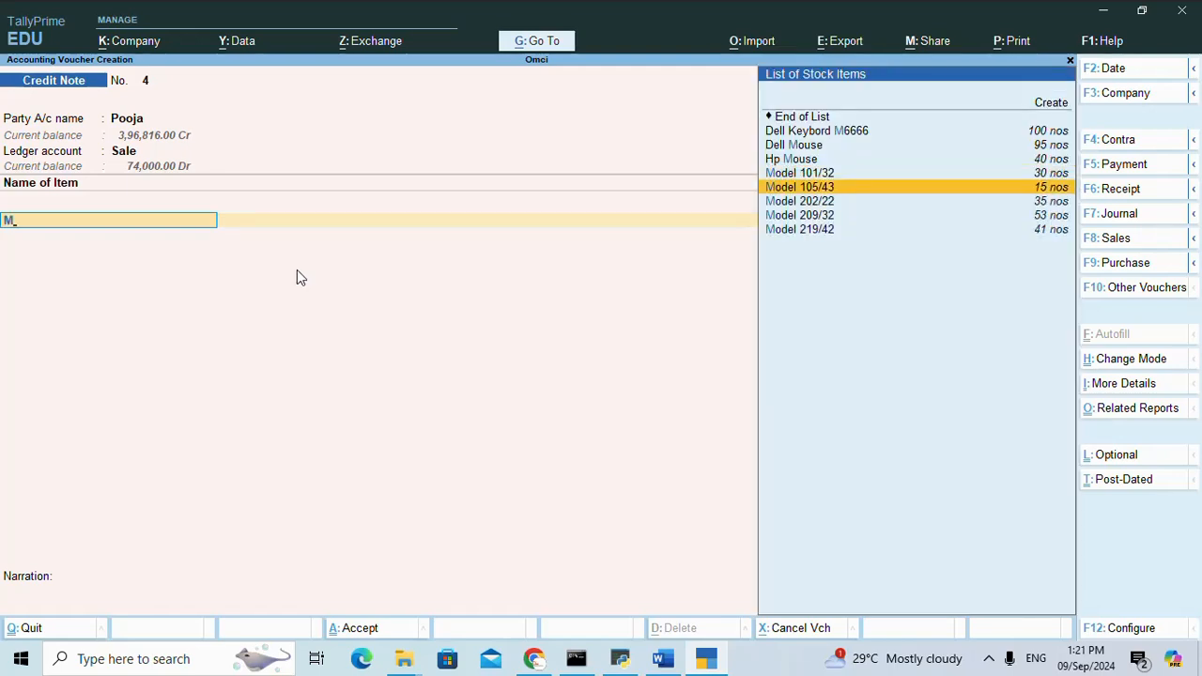
key(Down)
key(Down)
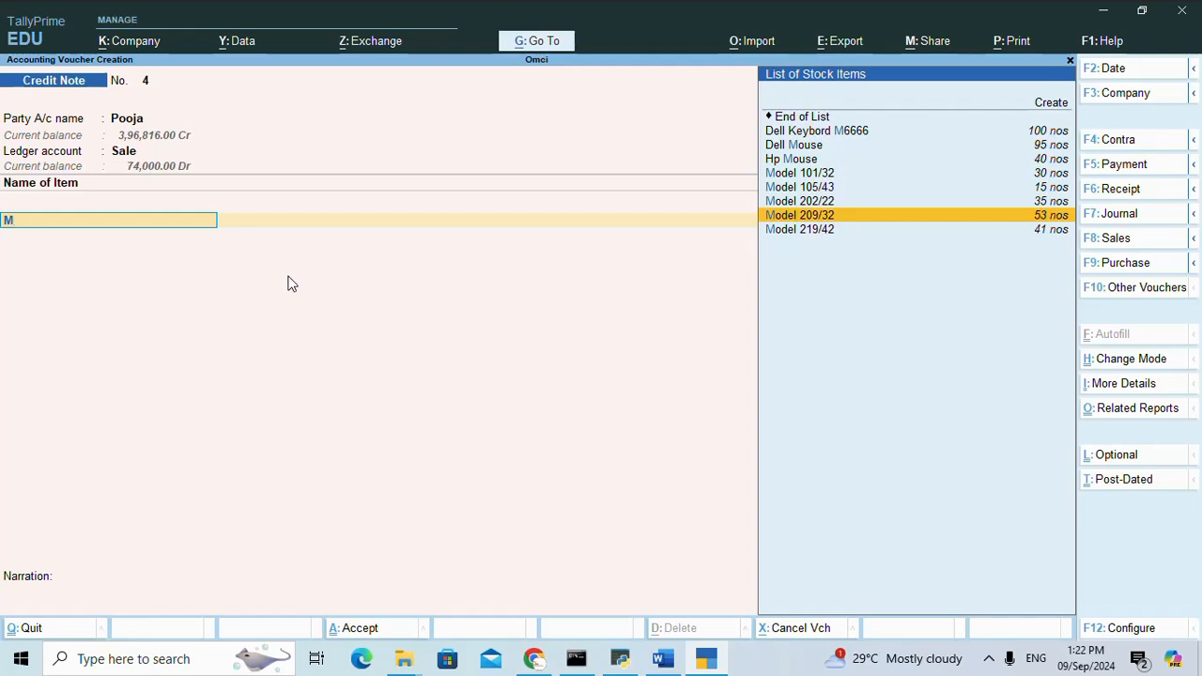
key(Return)
key(Return)
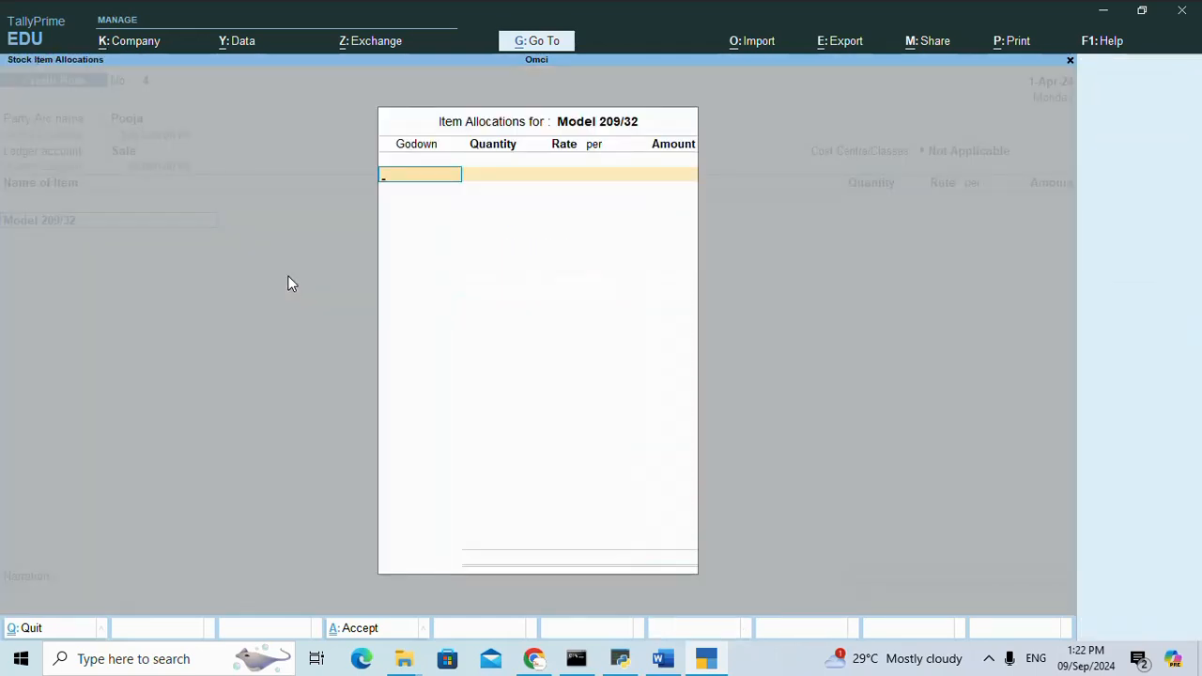
Allocate 1 nos of Model 209/32 to the Panvel godown at the default rate of 45,000.
text(P)
key(Down)
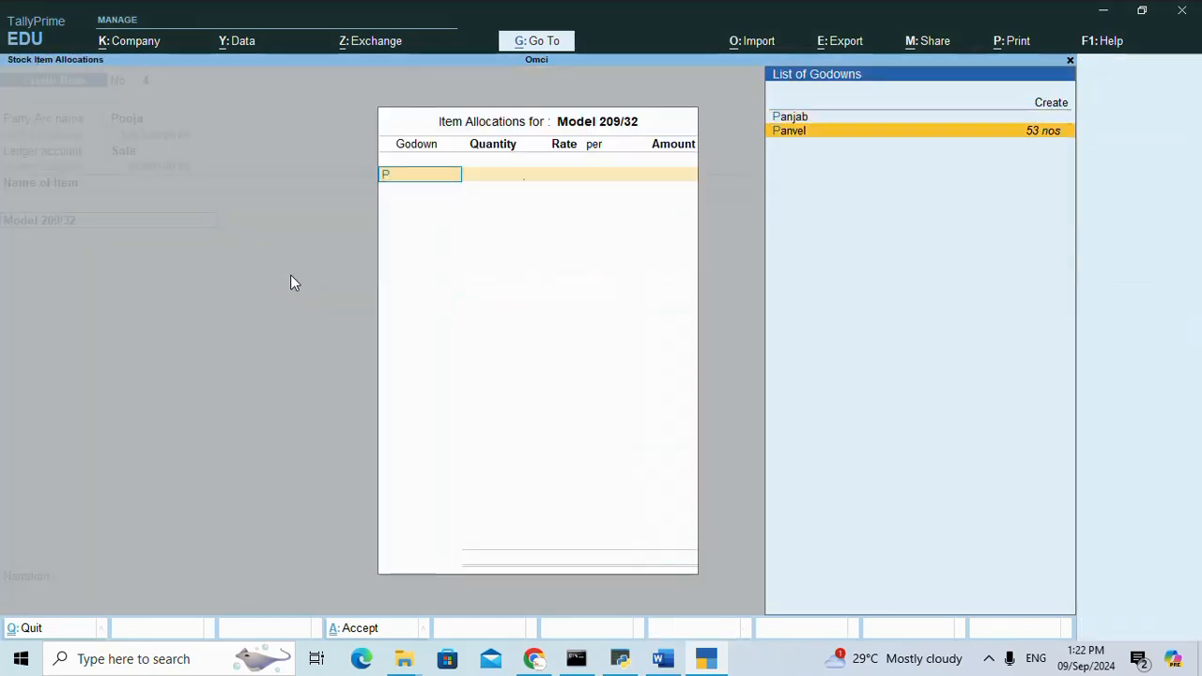
key(Return)
text(1)
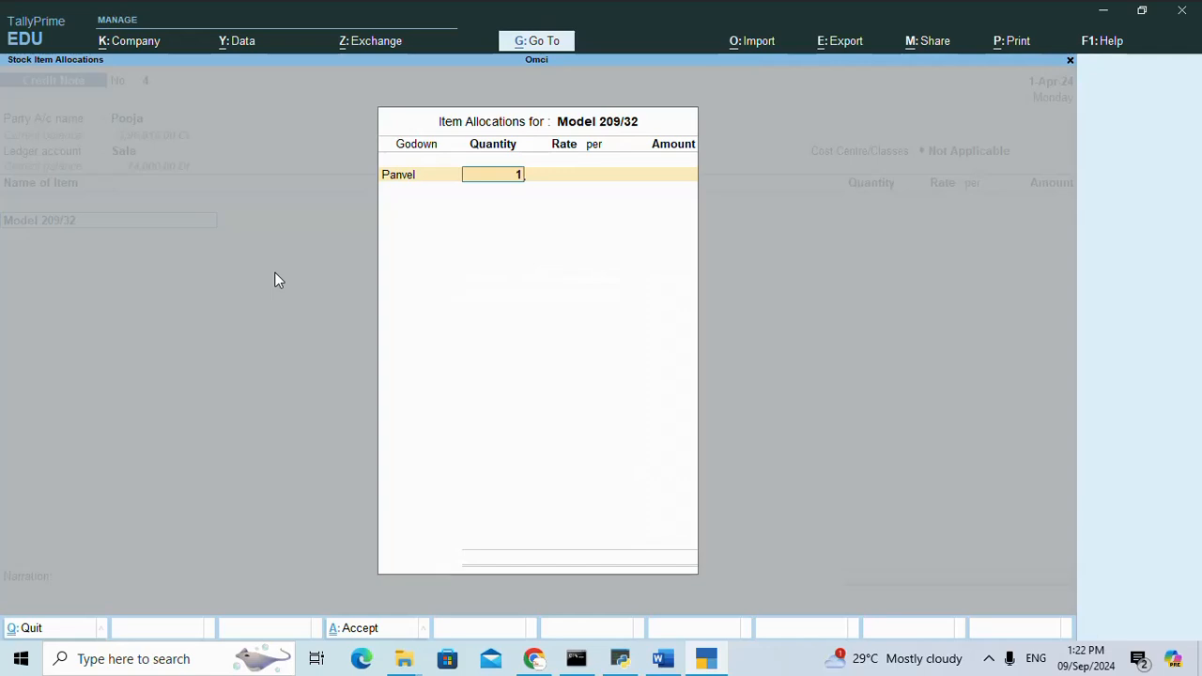
key(Return)
key(Return)
key(Return)
key(Return)
key(Return)
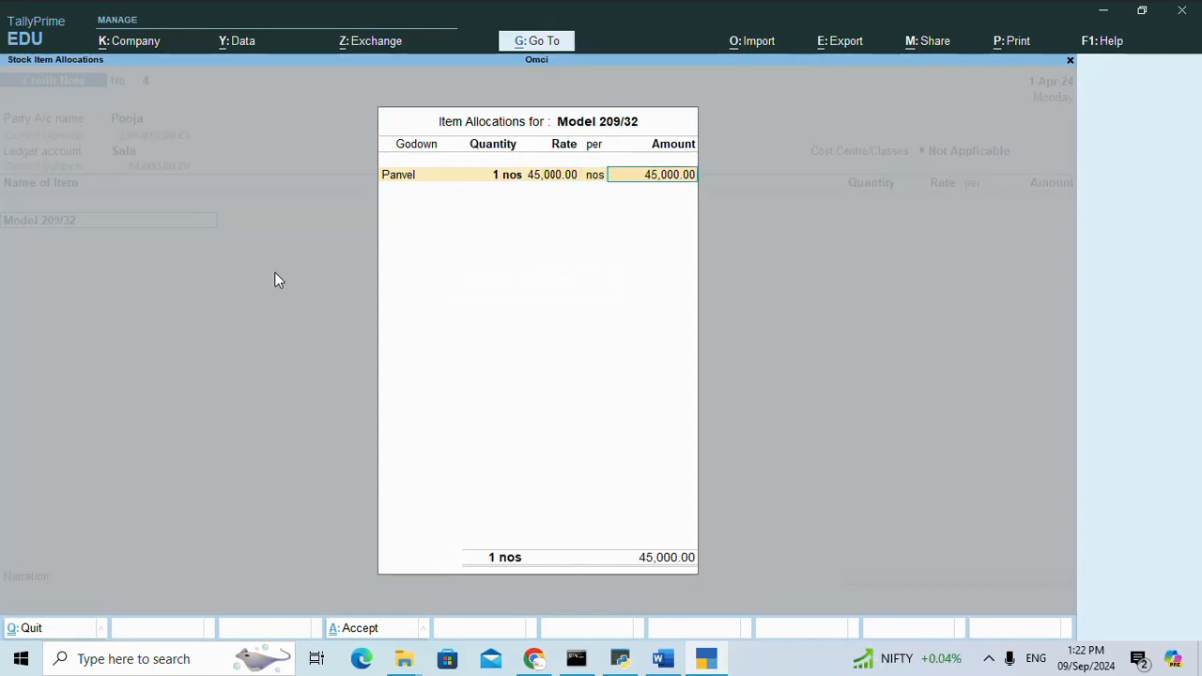
key(Return)
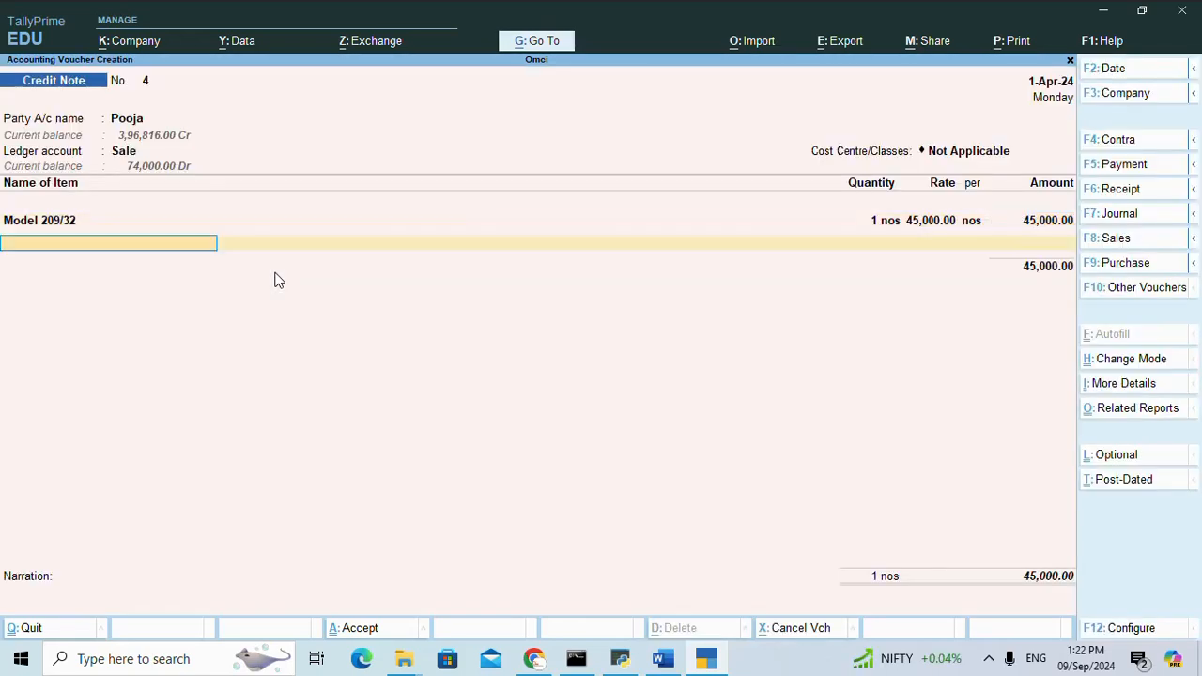
Add Model 219/42 as the second stock item and choose Panvel as its godown.
text(M)
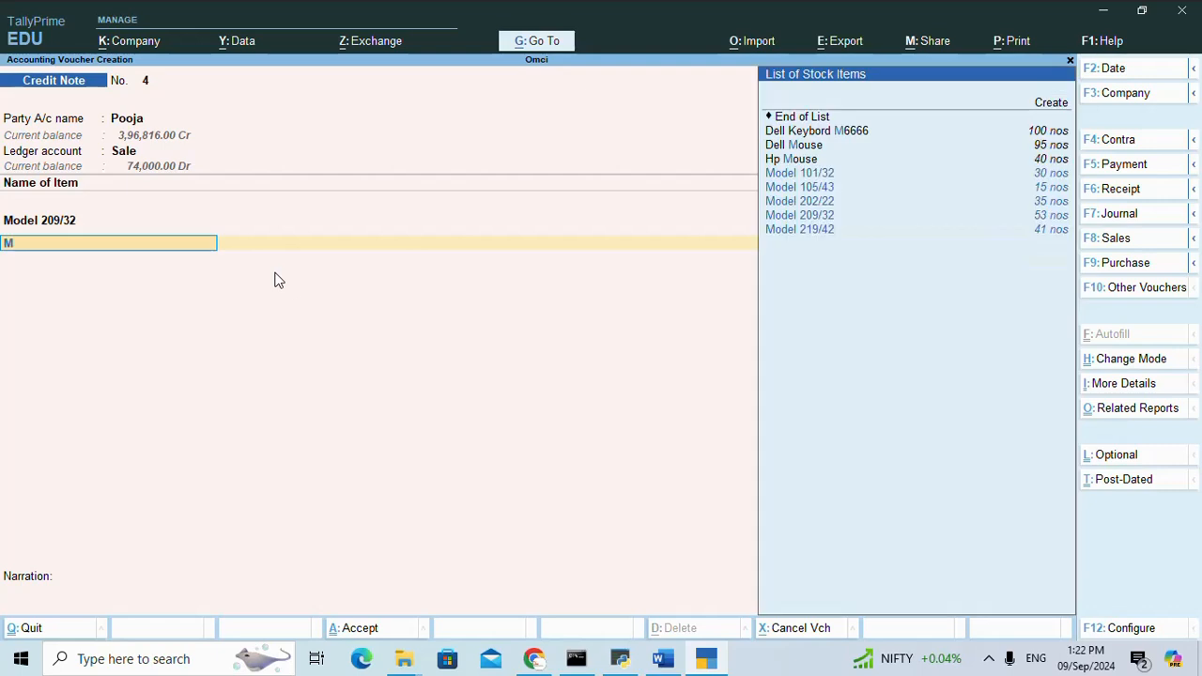
key(Down)
key(Down)
key(Down)
key(Down)
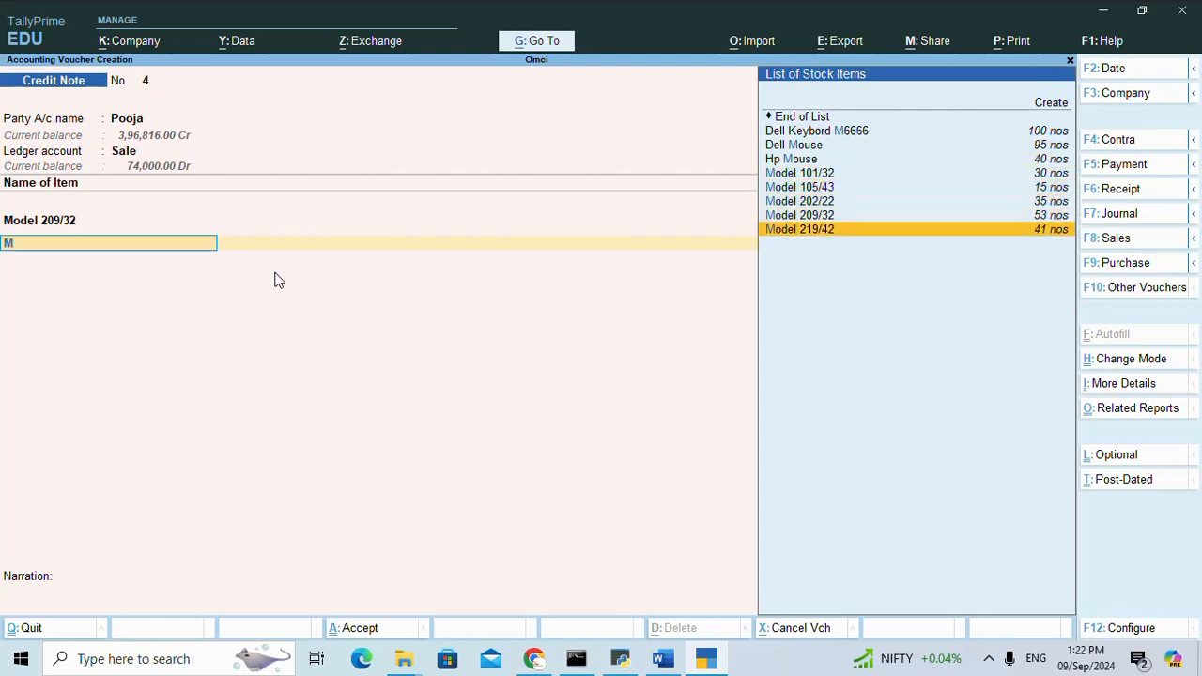
key(Return)
key(Return)
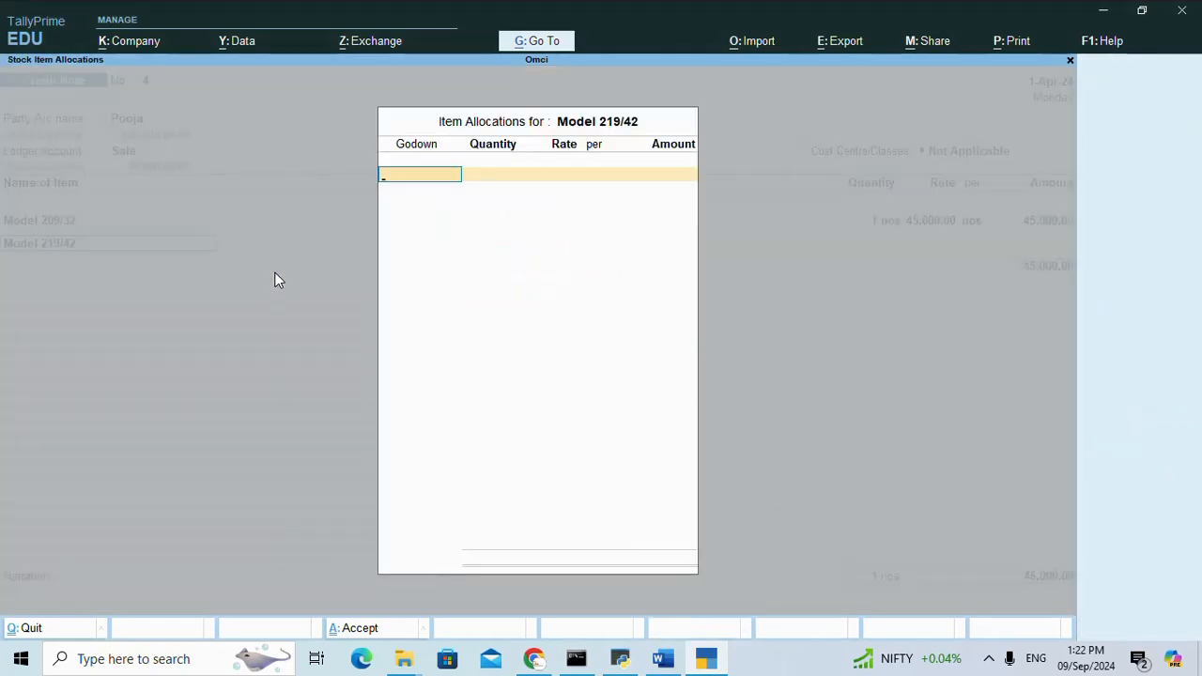
text(P)
key(Down)
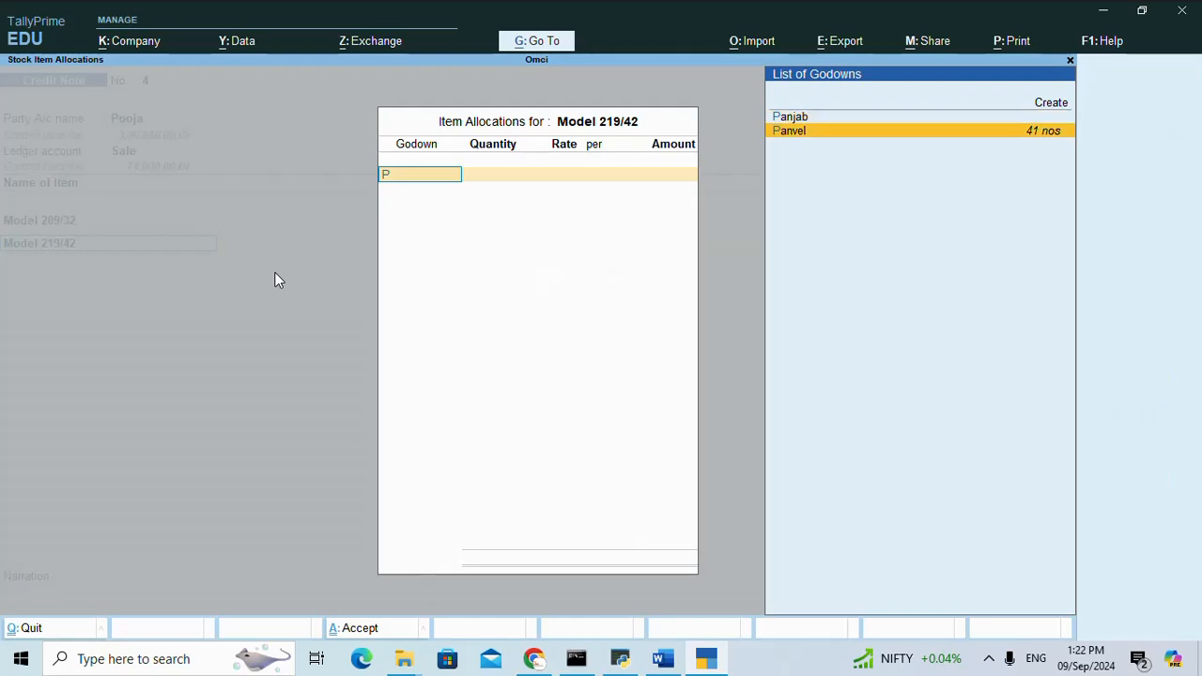
key(Return)
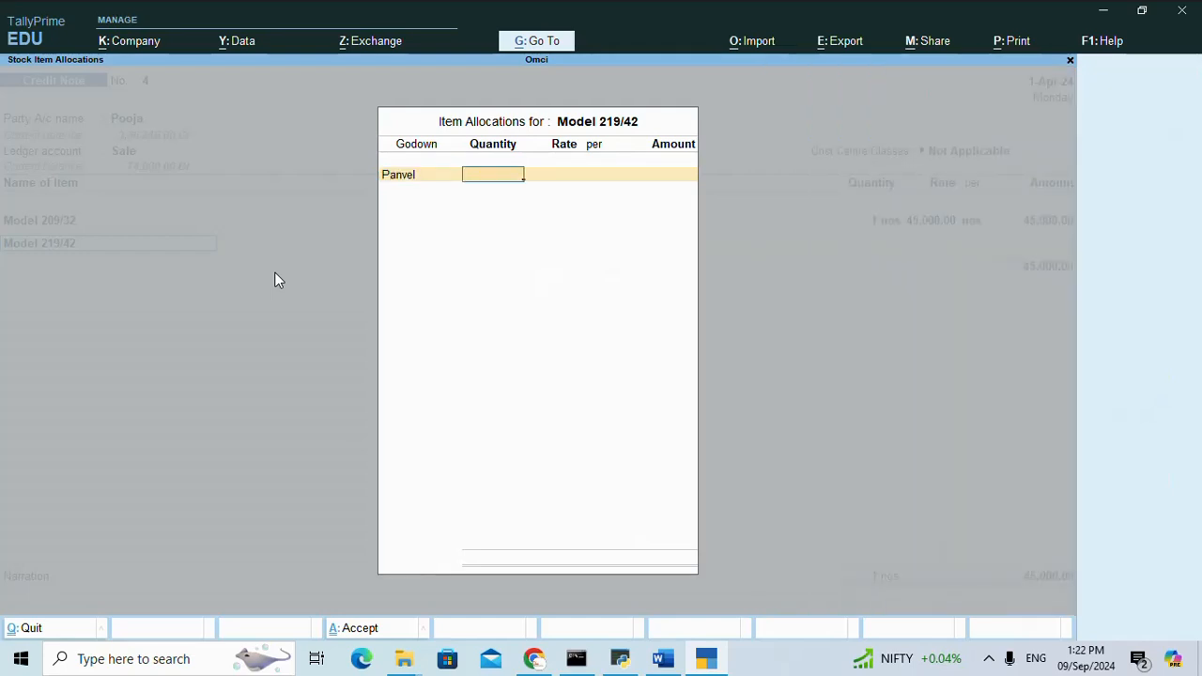
Check exercise 9's quantity in Word, return to TallyPrime, enter 5 nos of Model 219/42 at the default 45,000 rate, and end the item list.
click(663, 660)
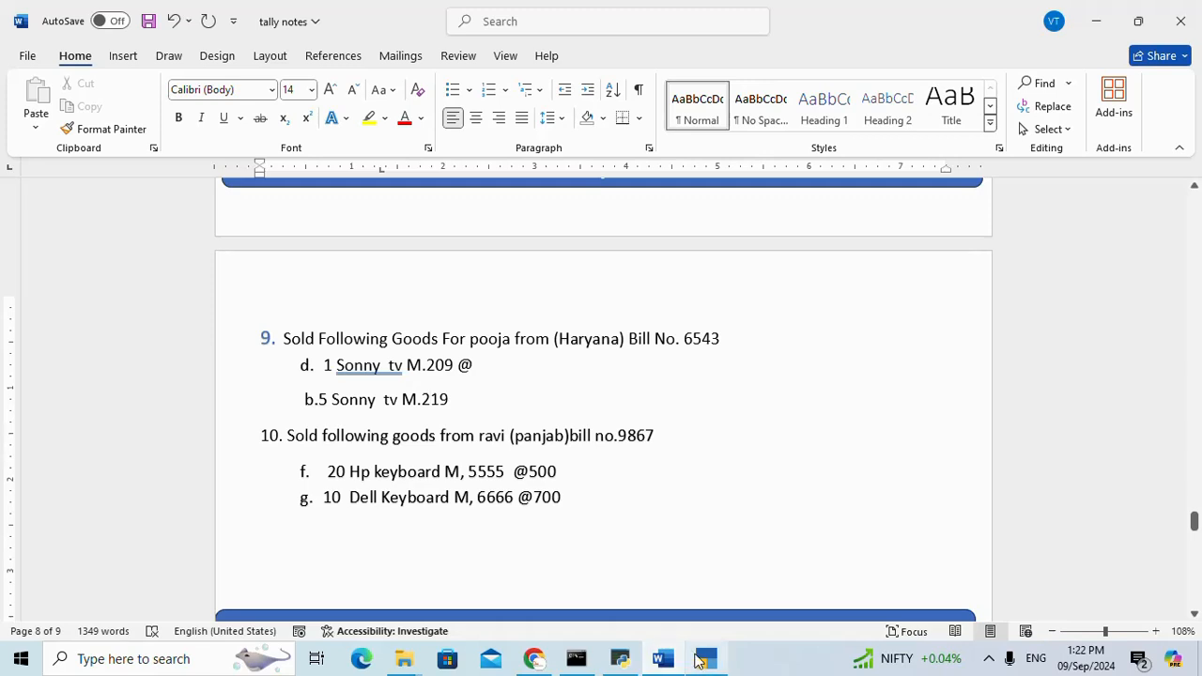
click(707, 659)
text(5)
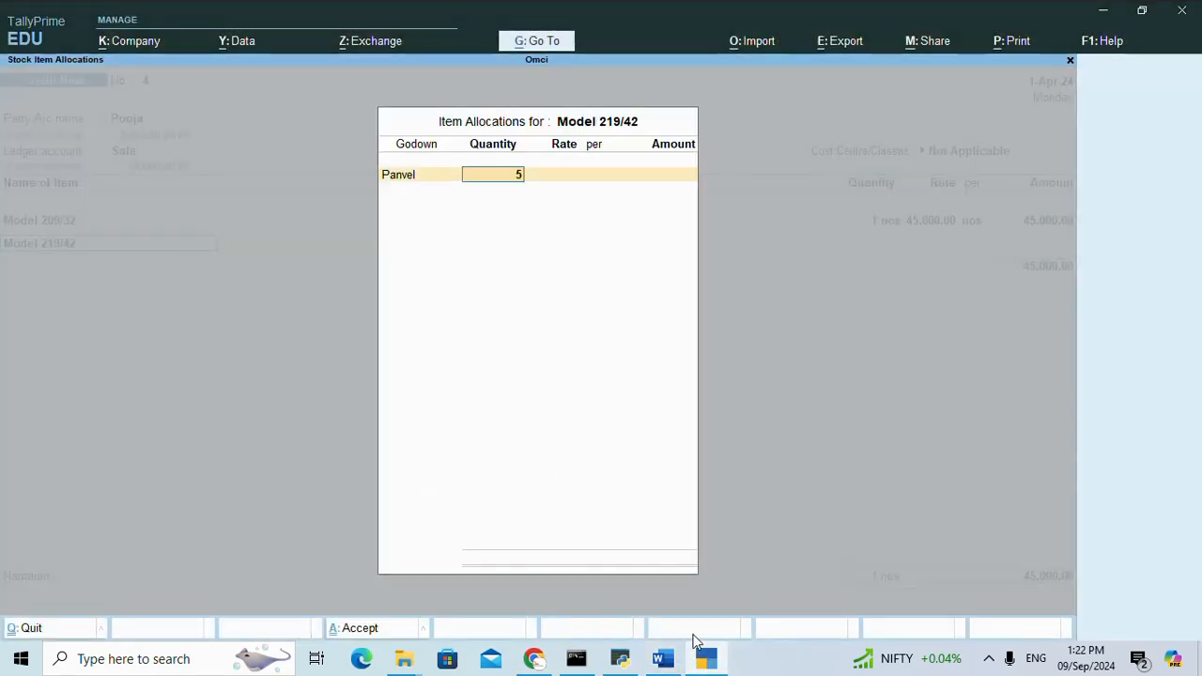
key(Return)
key(Return)
key(Return)
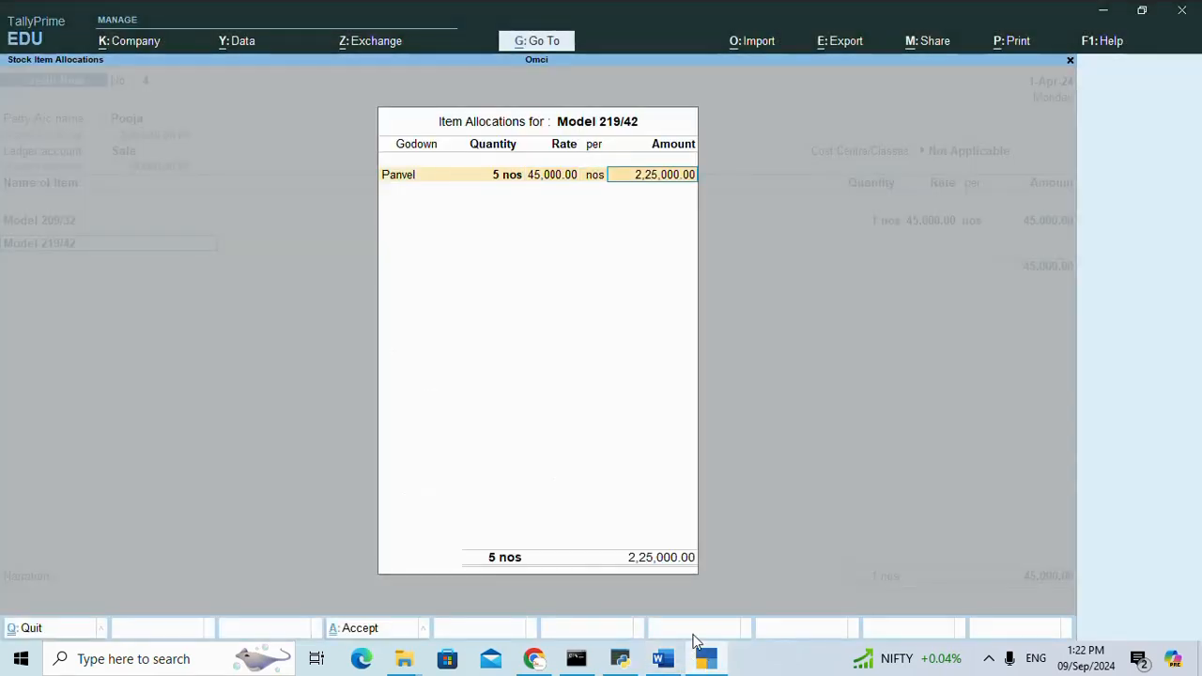
key(Return)
key(Return)
key(Return)
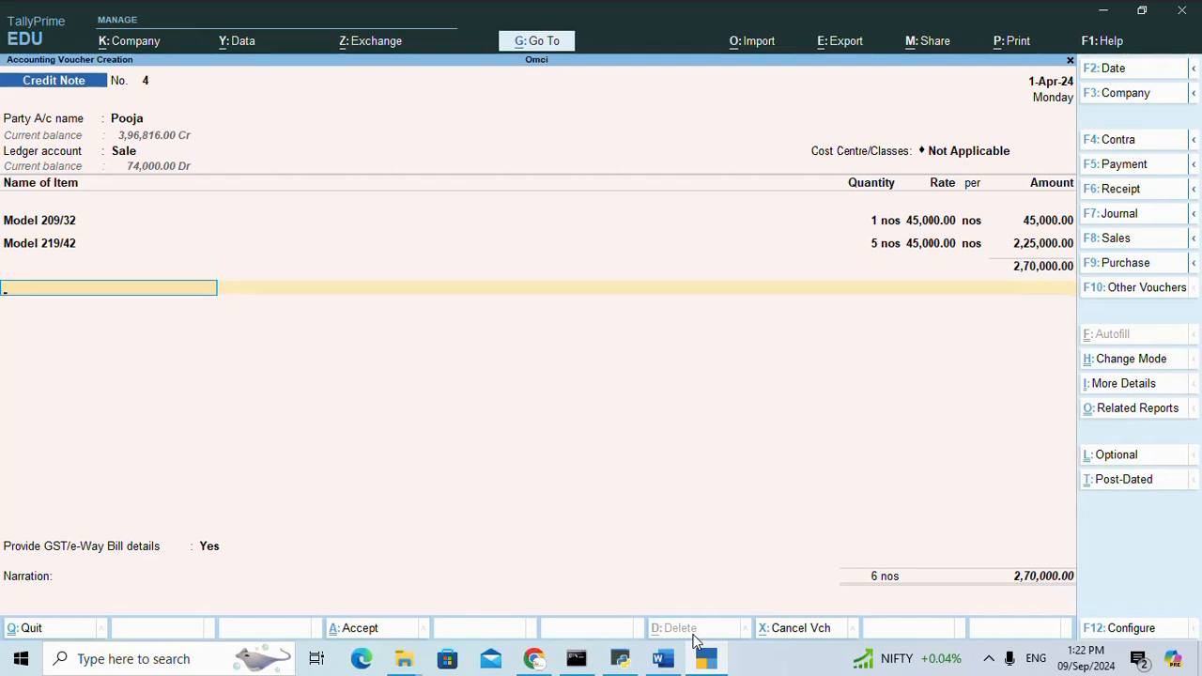
Add the IGST ledger at a rate of 12% and finish the list of additional ledgers.
key(Return)
text(I)
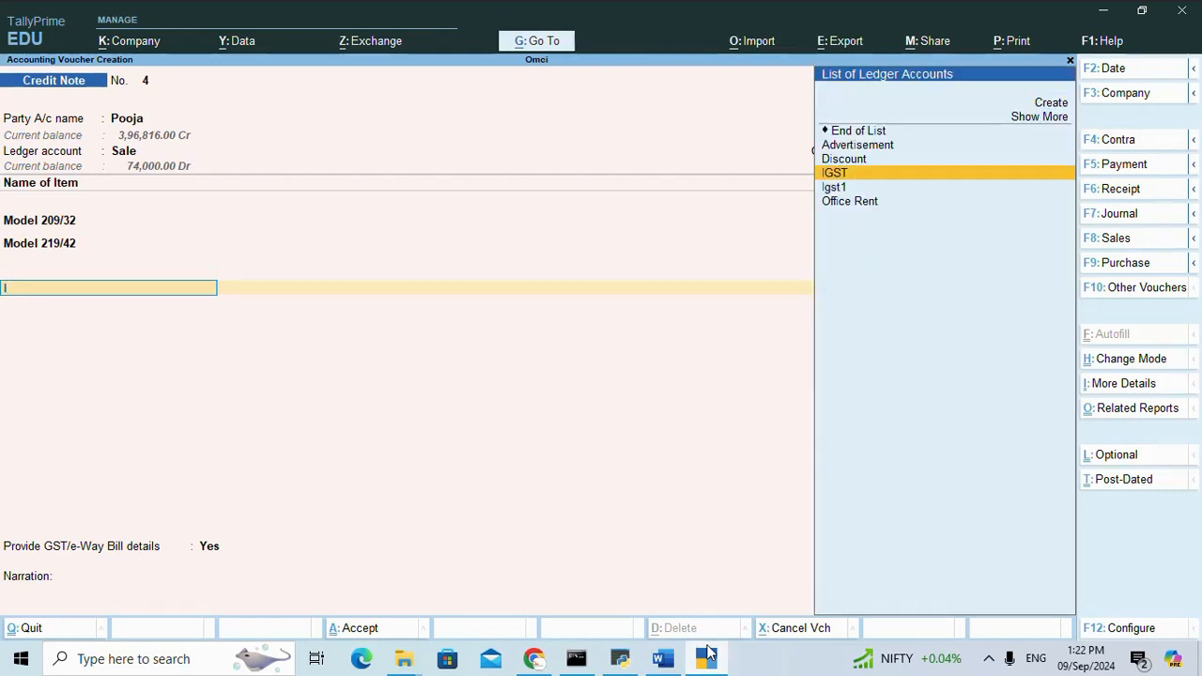
mouse_move(708, 652)
key(Return)
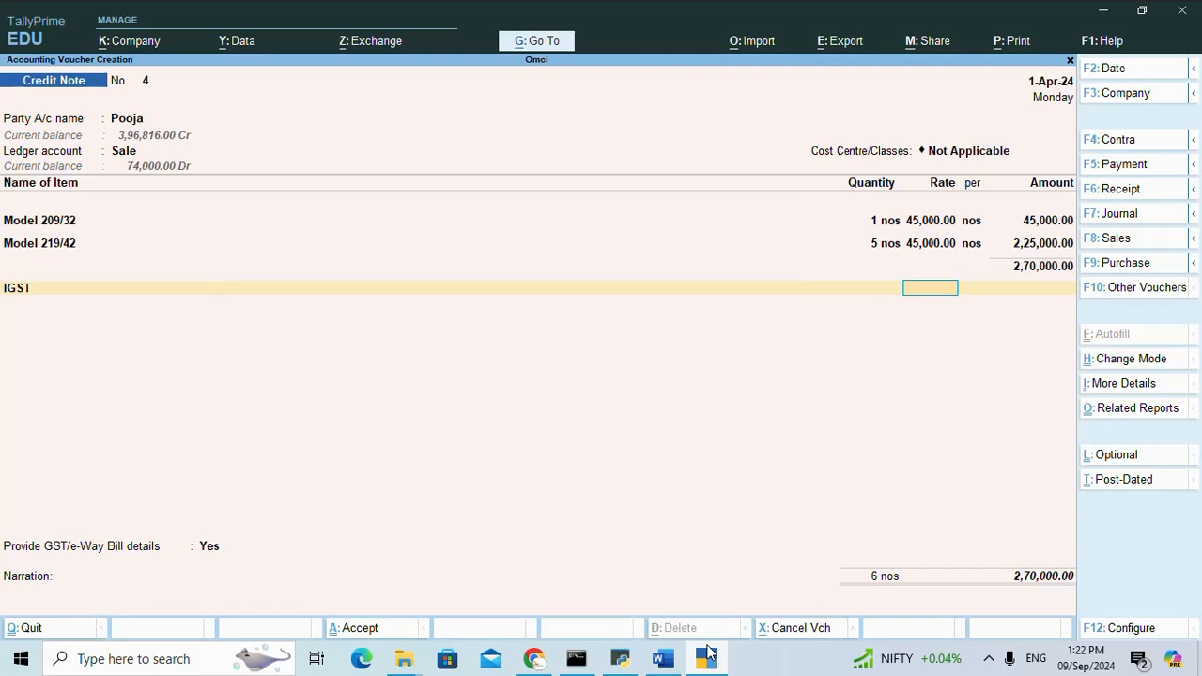
text(12)
key(Return)
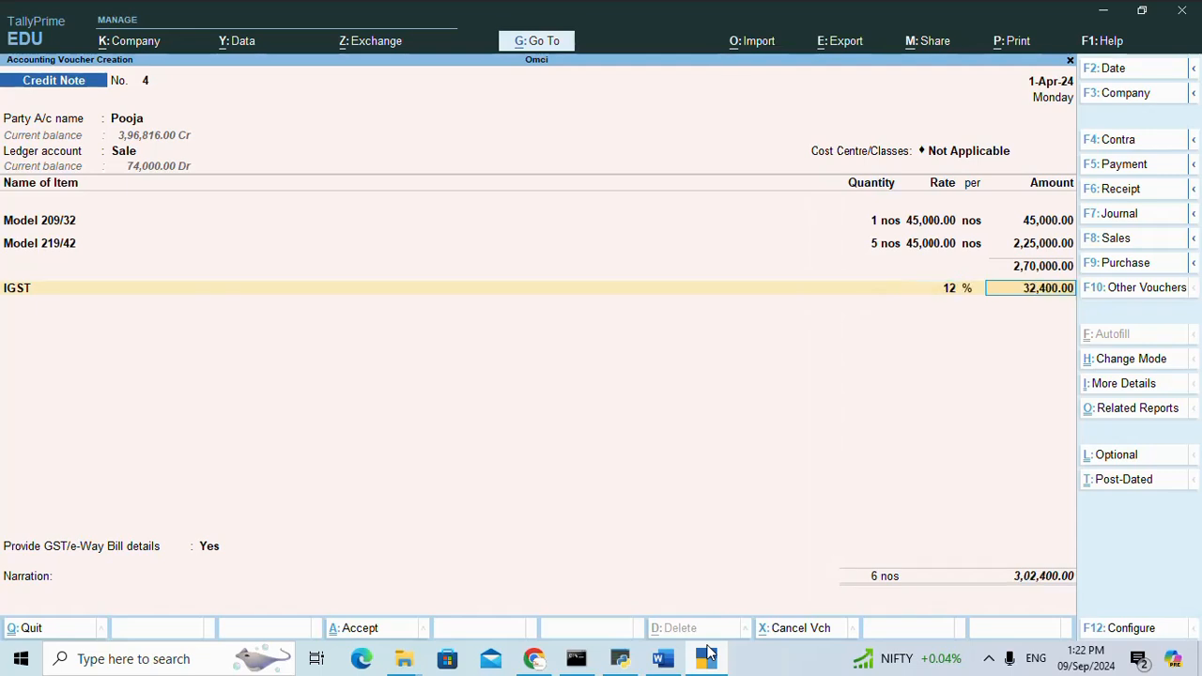
key(Return)
key(Return)
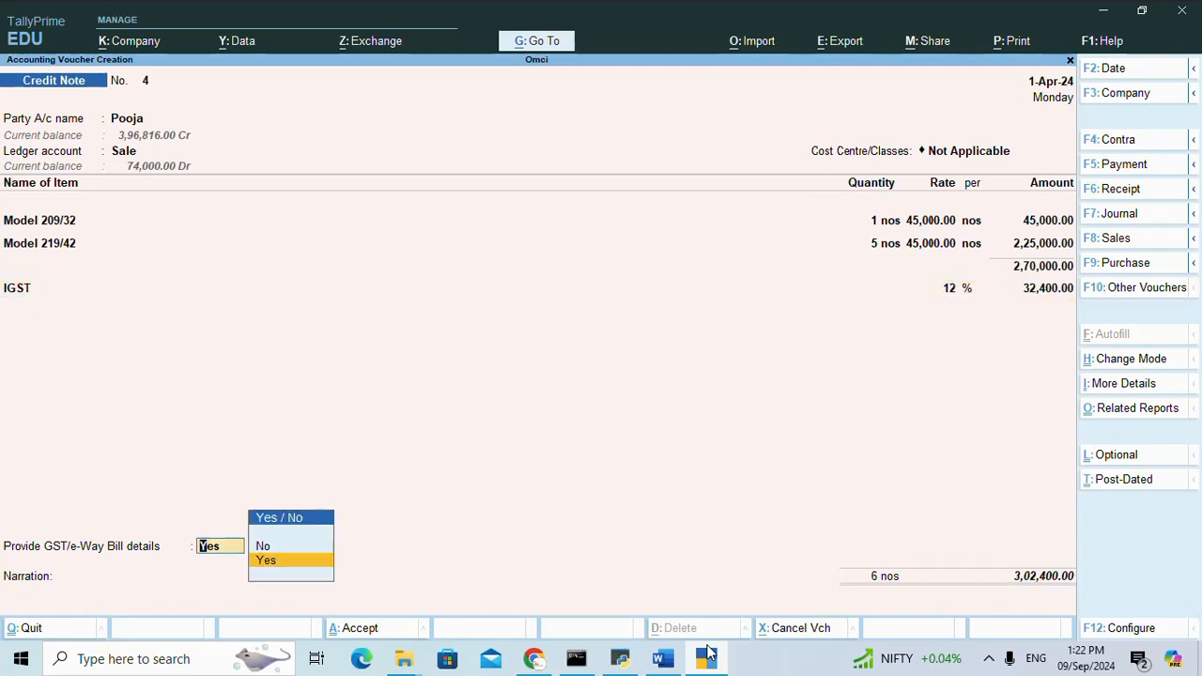
Set Provide GST/e-Way Bill details to No and choose Agst Ref as the bill-wise reference type.
key(Up)
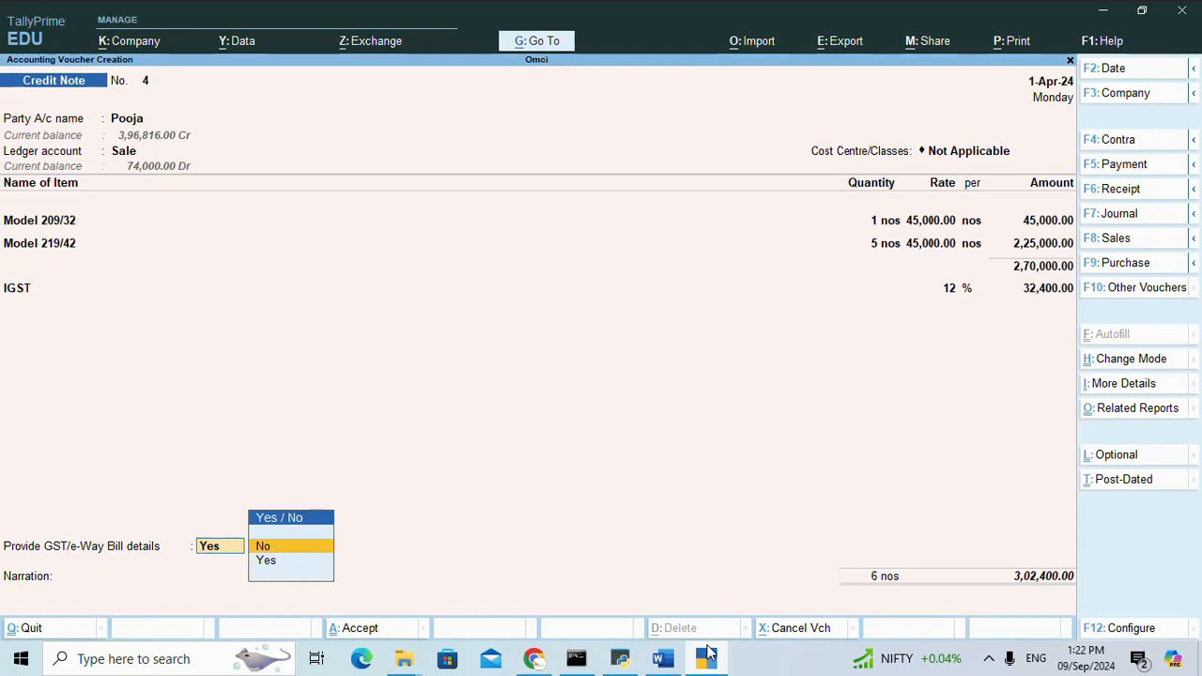
key(Return)
key(Return)
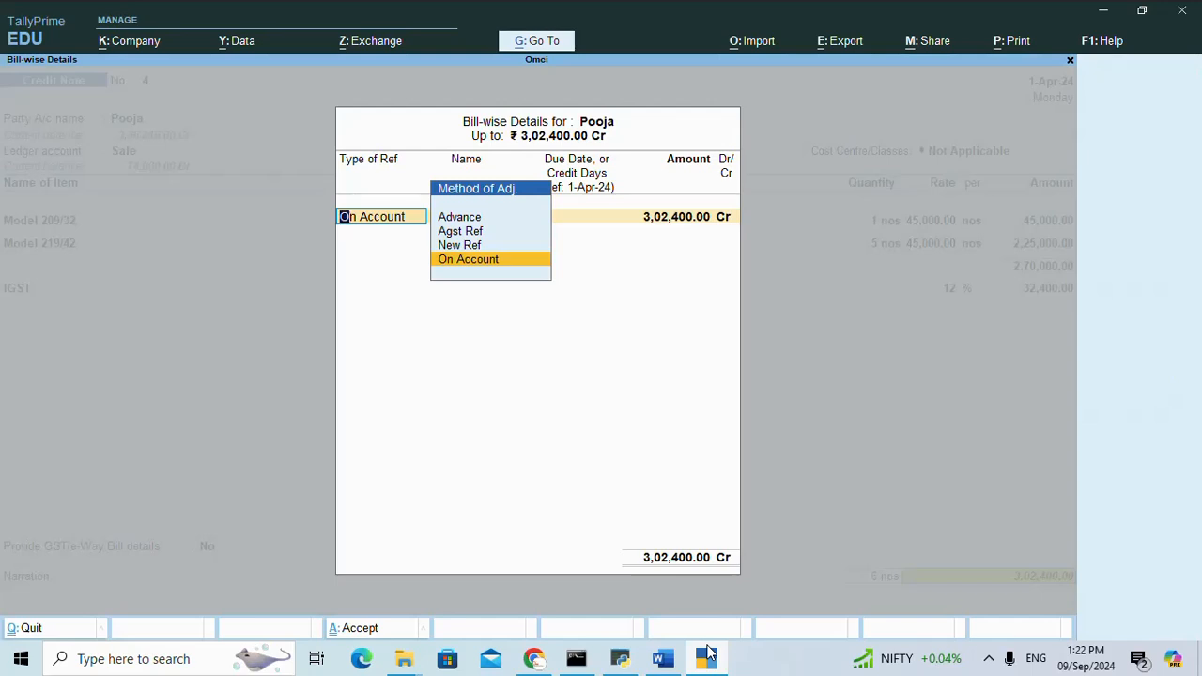
key(Up)
key(Up)
key(Return)
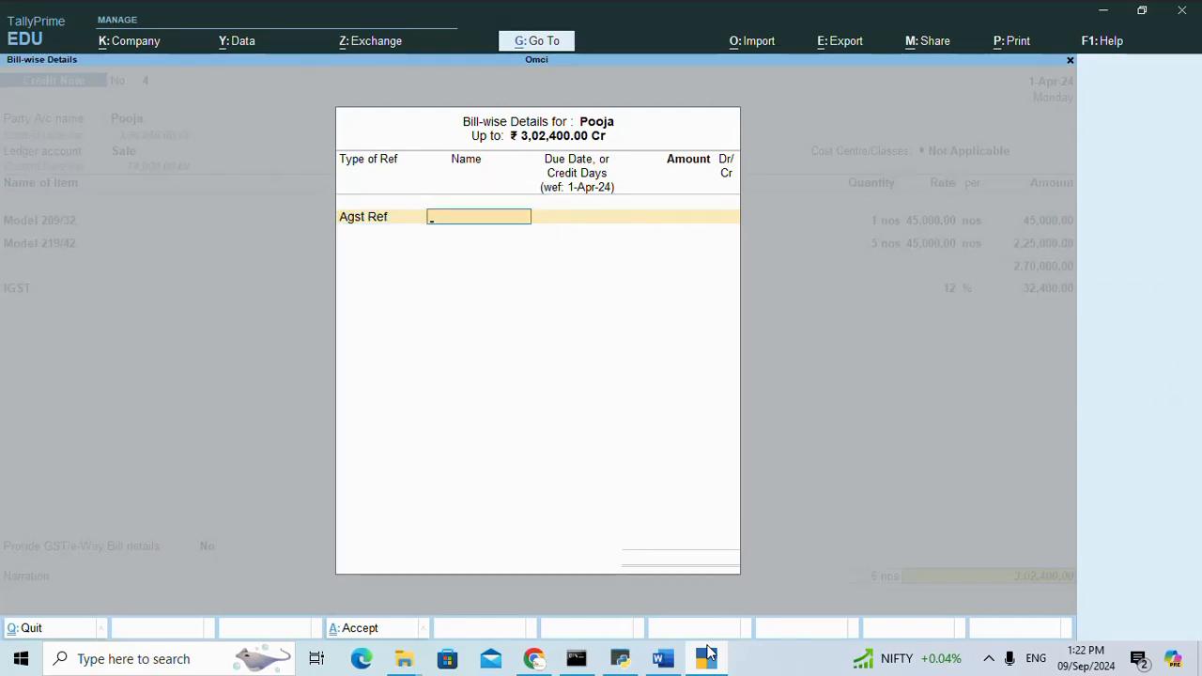
key(alt+Tab)
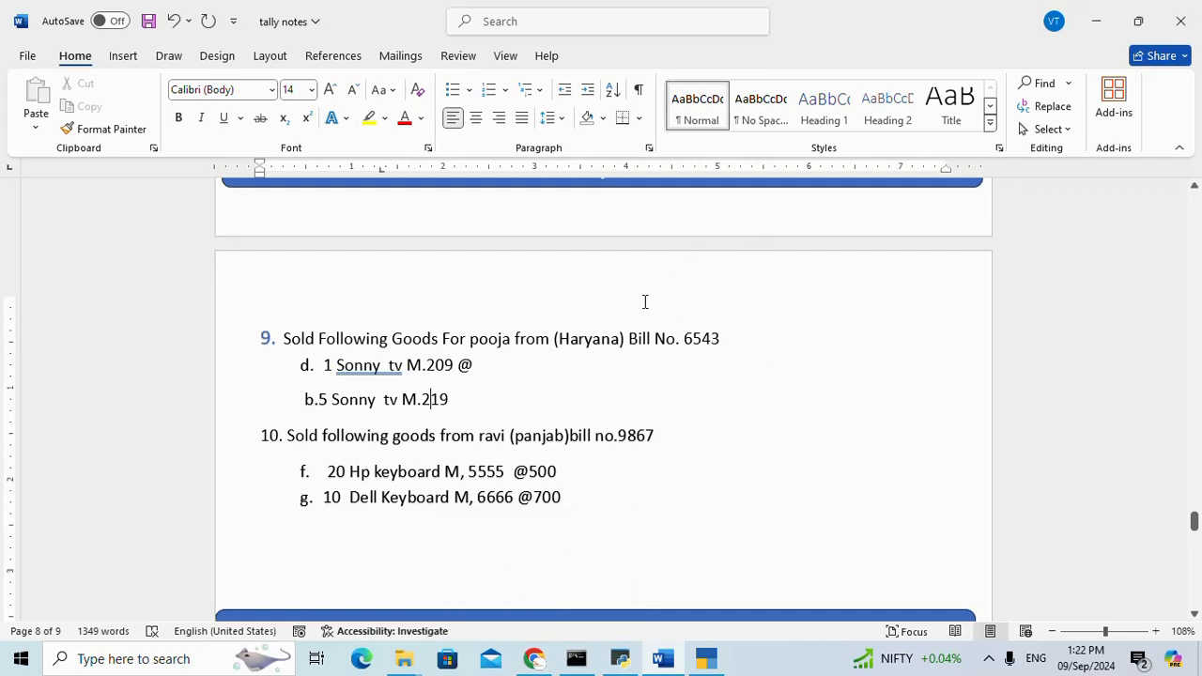
click(989, 658)
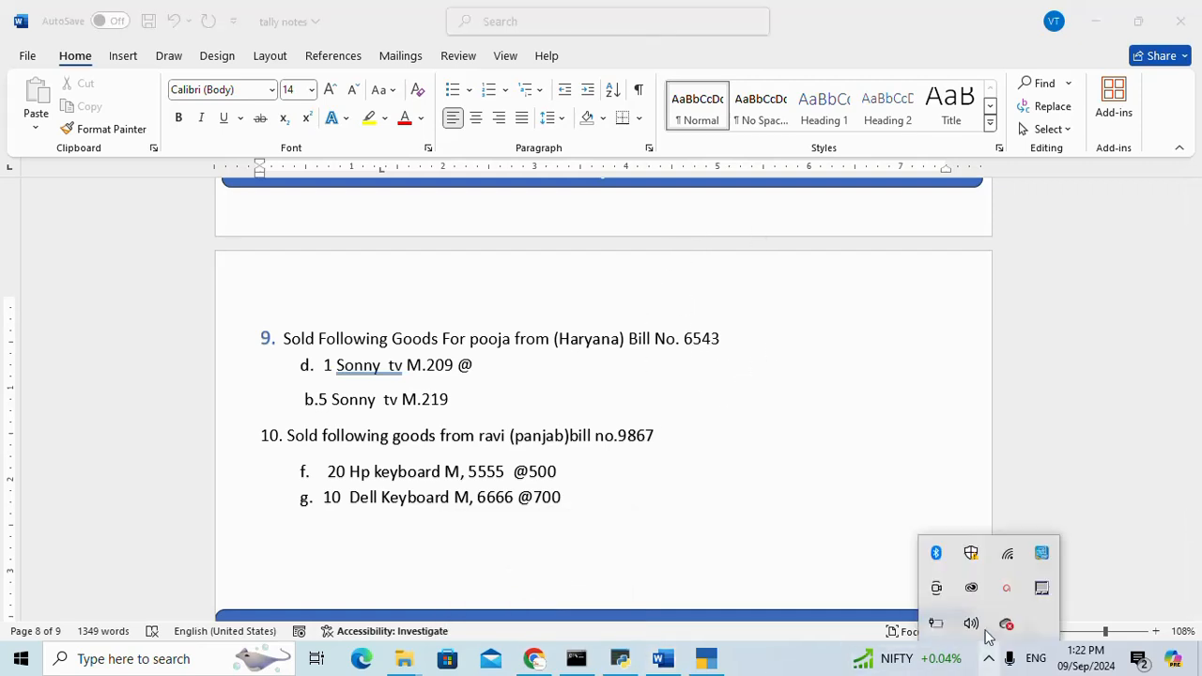
click(1008, 592)
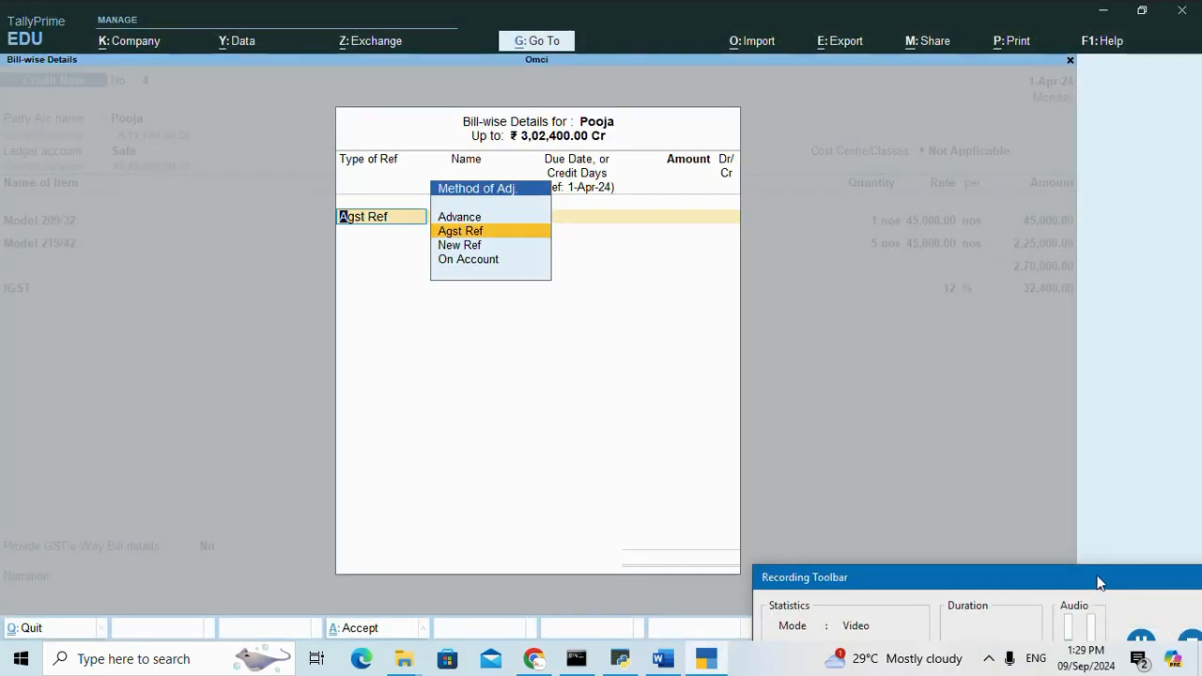
click(644, 393)
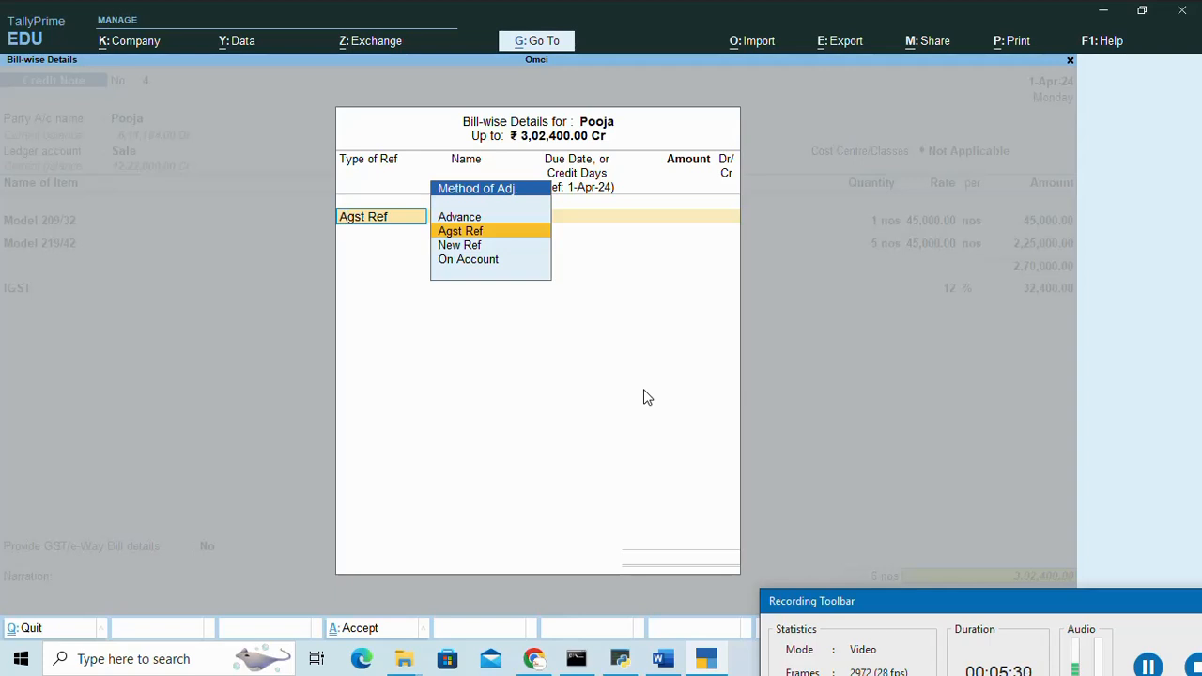
Allocate the full credit amount as Agst Ref to the customer's pending bill dated 1-Apr-24, and leave the narration blank.
key(Return)
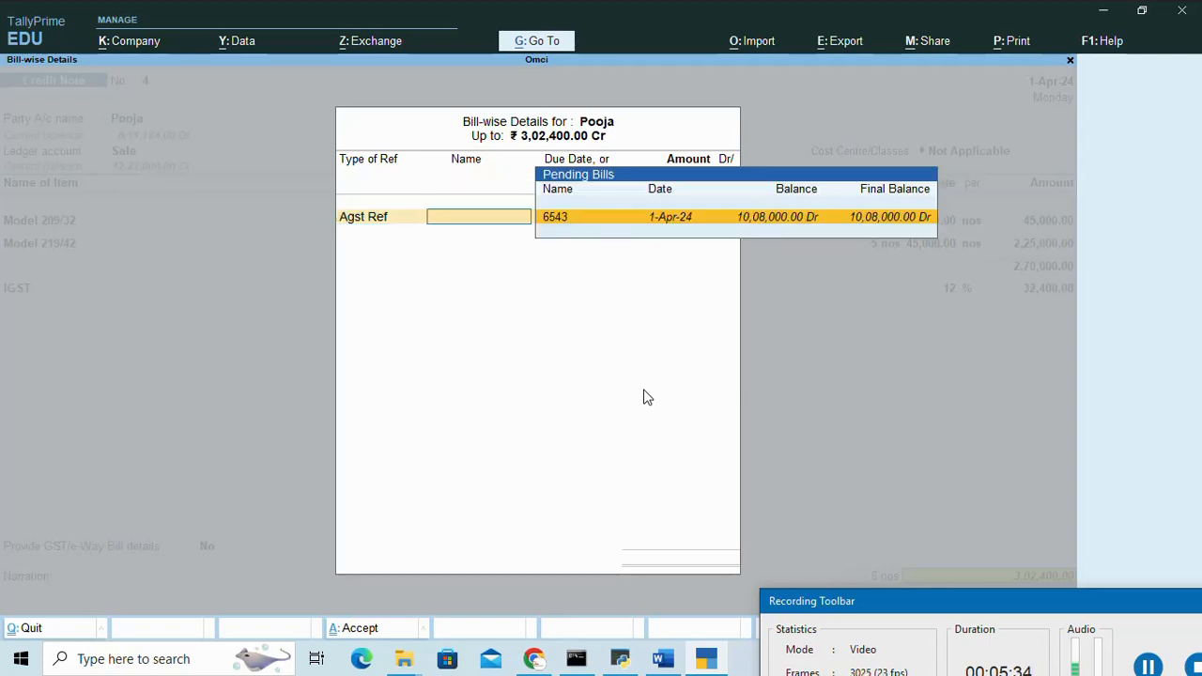
key(Return)
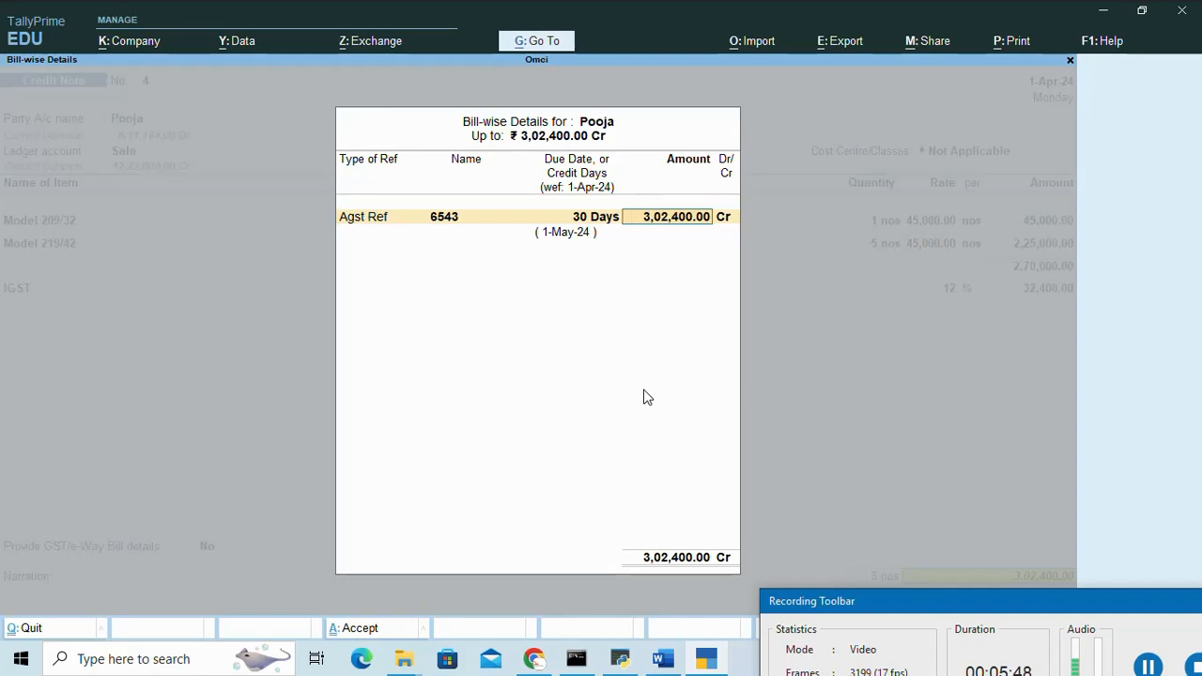
key(Return)
key(Return)
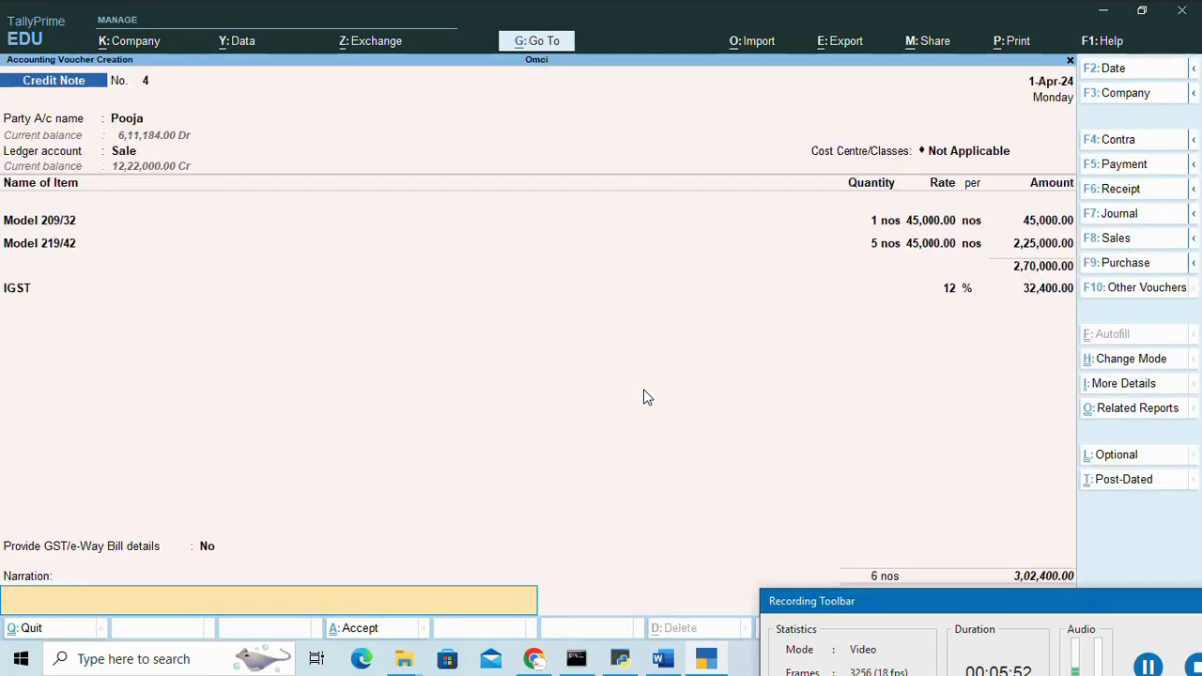
key(Return)
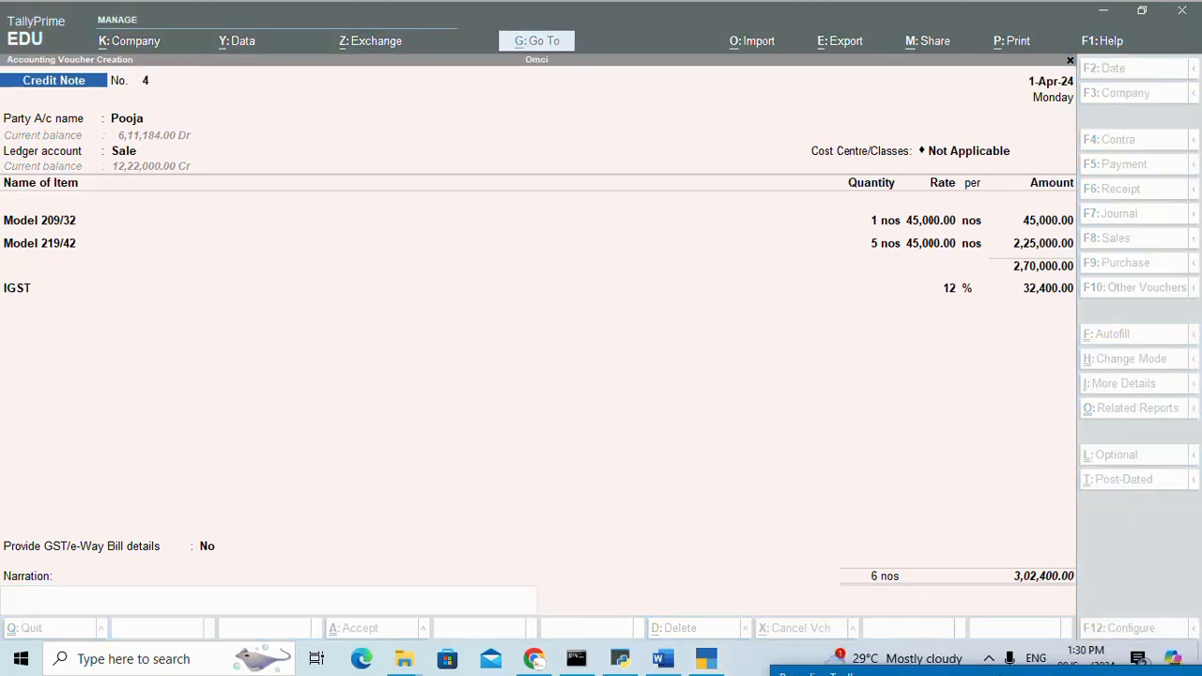
click(837, 309)
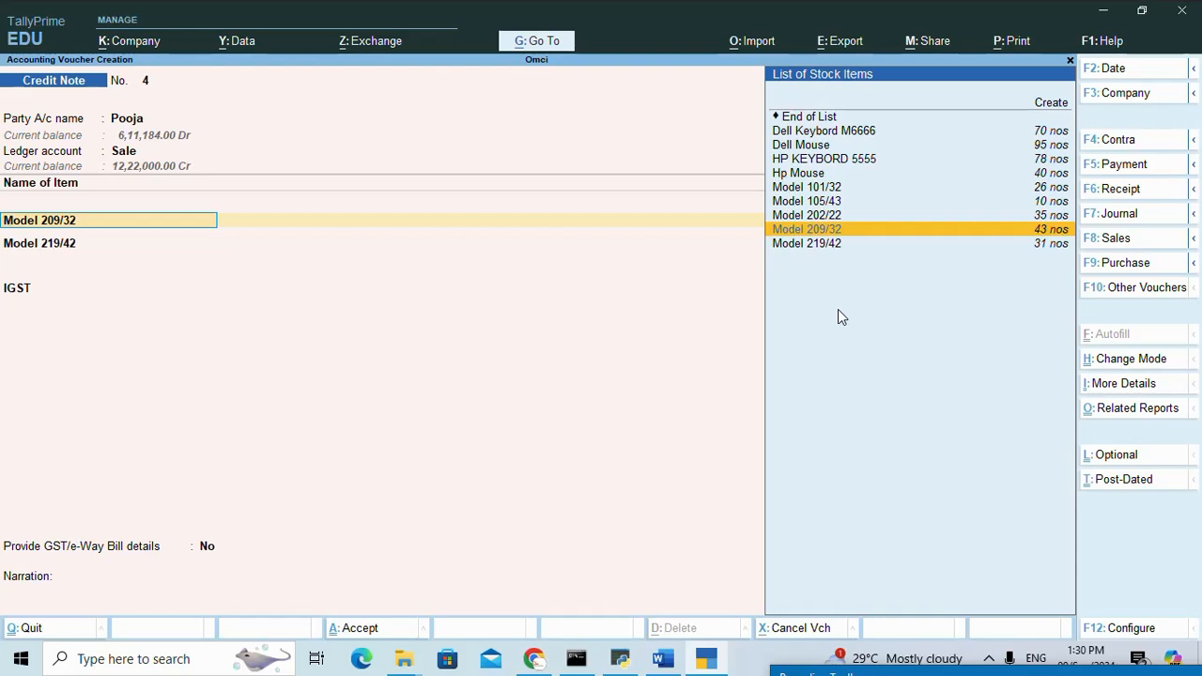
key(Up)
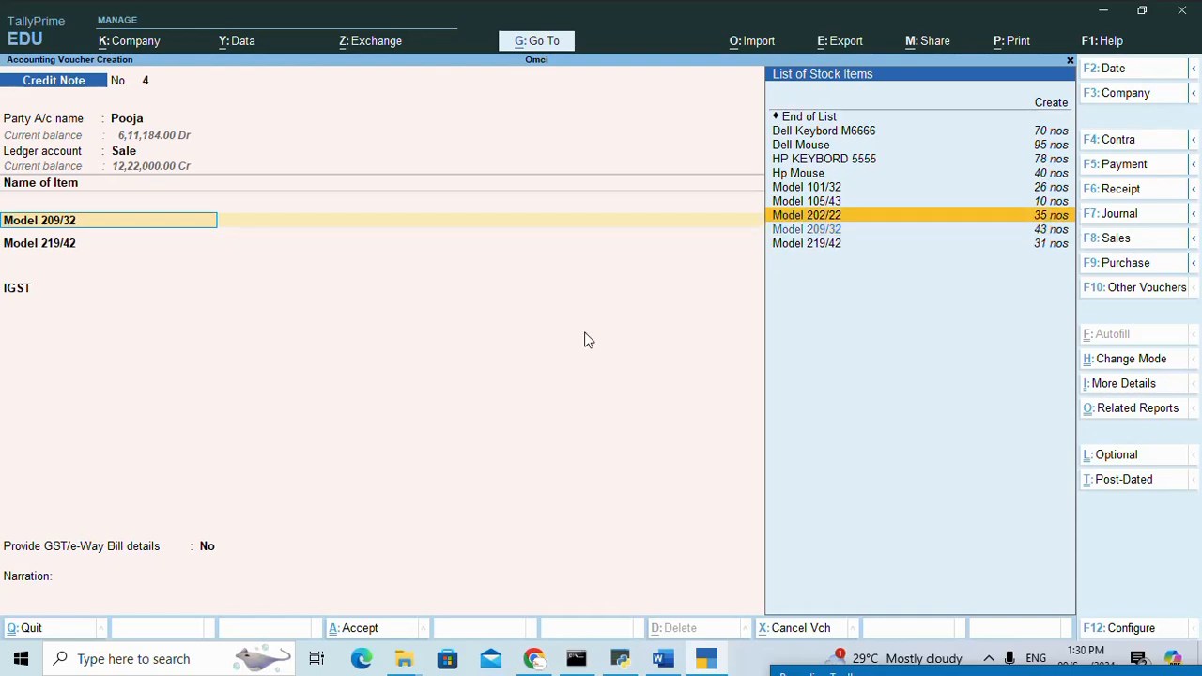
Keep Provide GST/e-Way Bill details at No, retain the Agst Ref allocation and blank narration, and save the exercise 9 credit note.
click(214, 553)
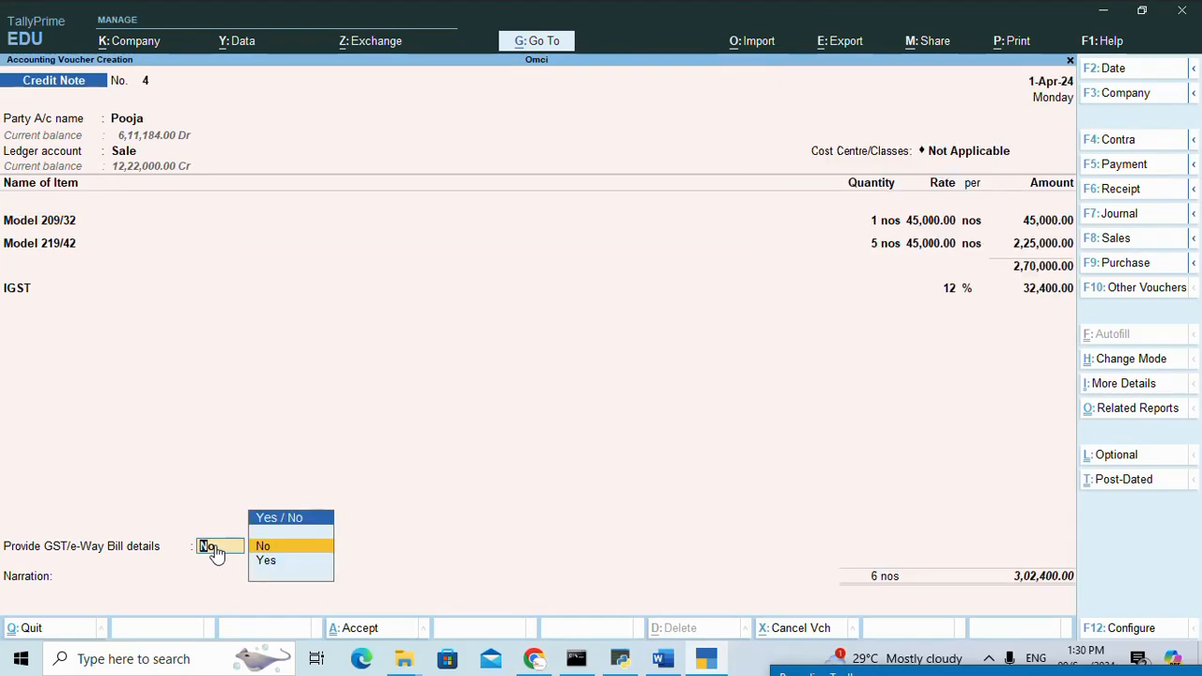
key(Return)
key(Return)
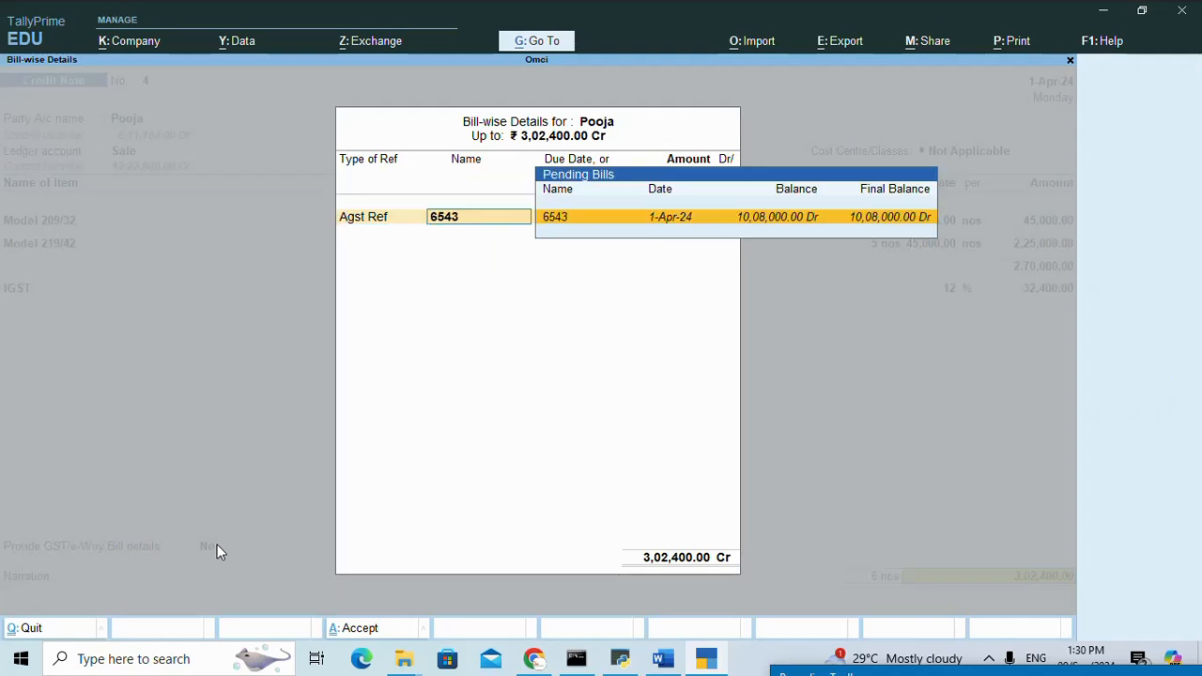
key(Return)
key(Return)
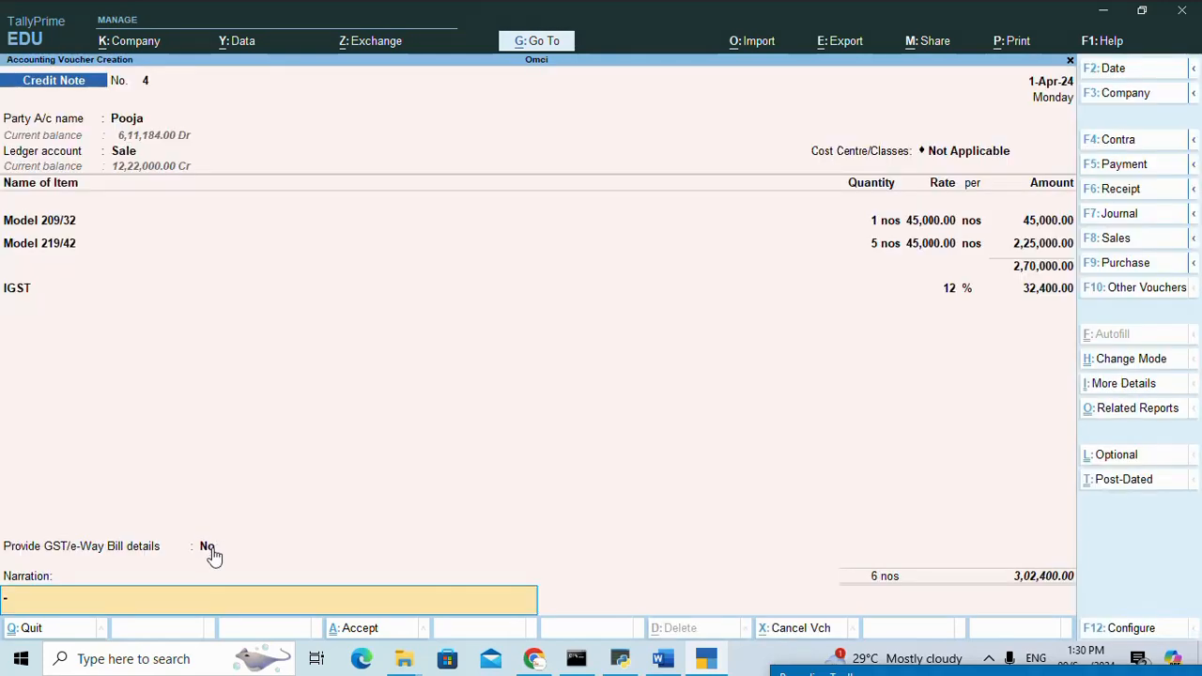
key(Return)
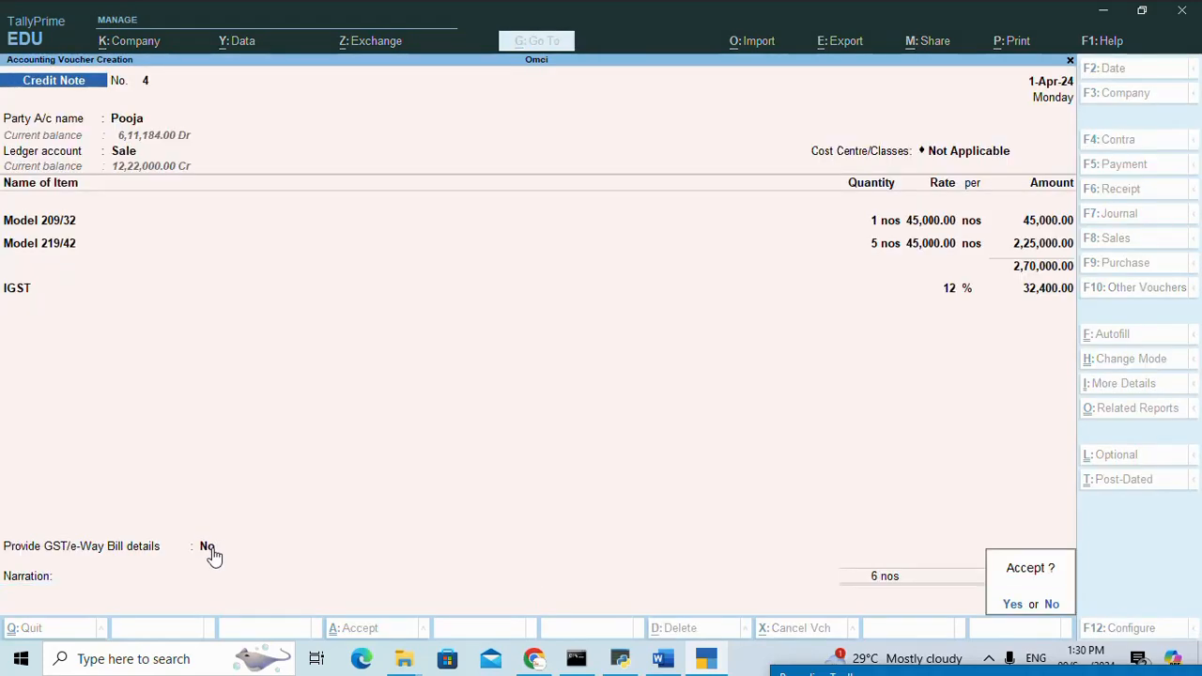
key(Return)
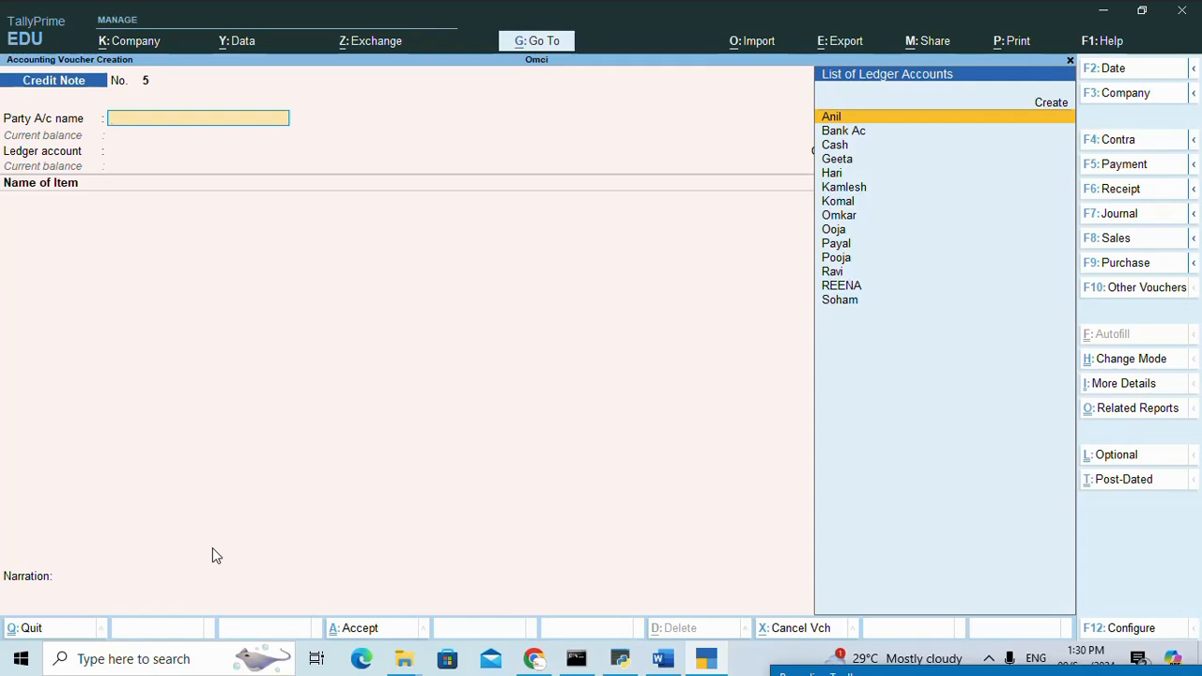
Check exercise 10's customer, state, items and rates in the Word tally notes, and return to TallyPrime.
click(657, 666)
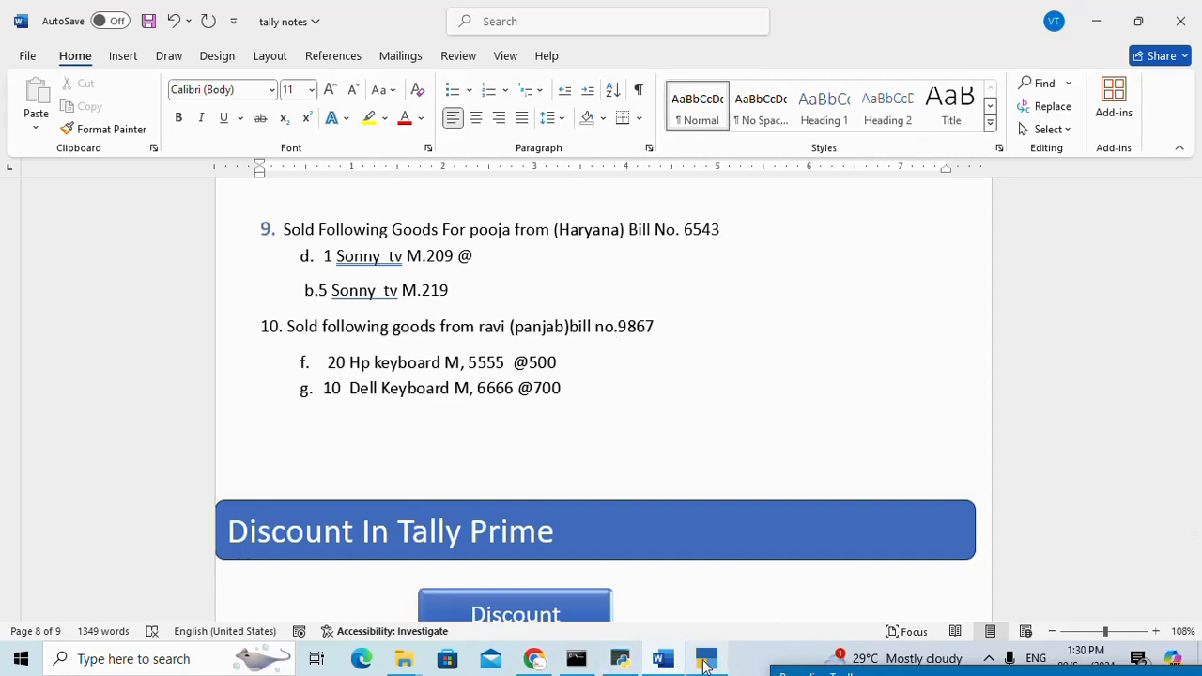
mouse_move(704, 663)
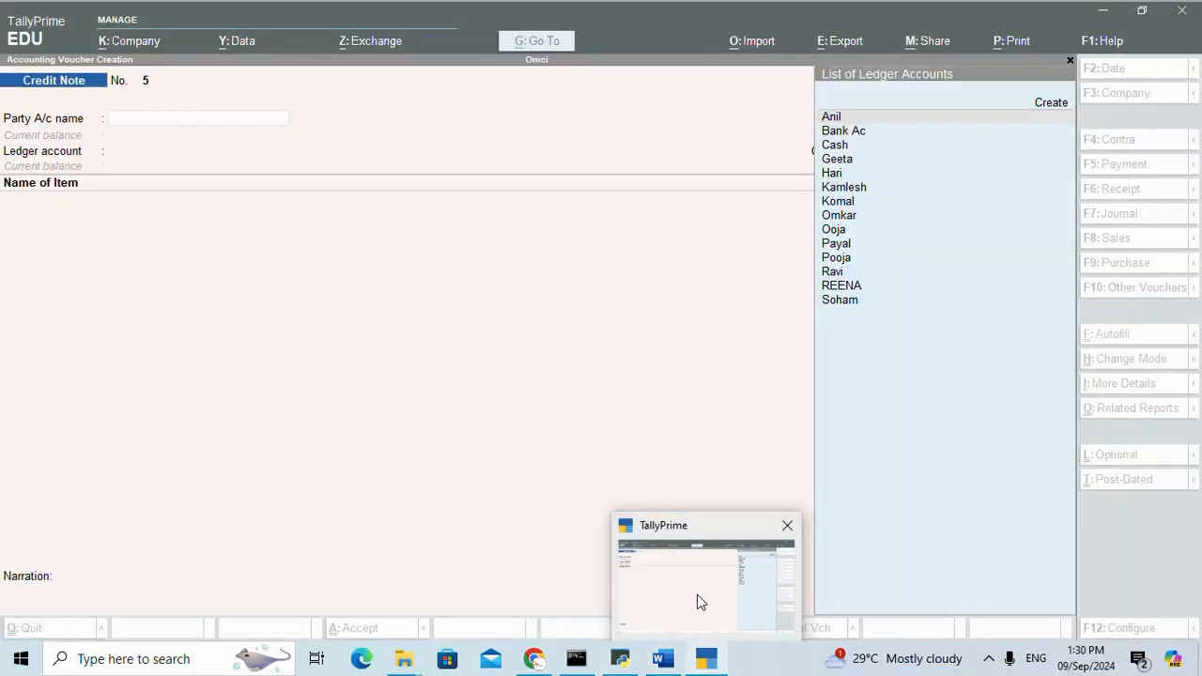
click(698, 602)
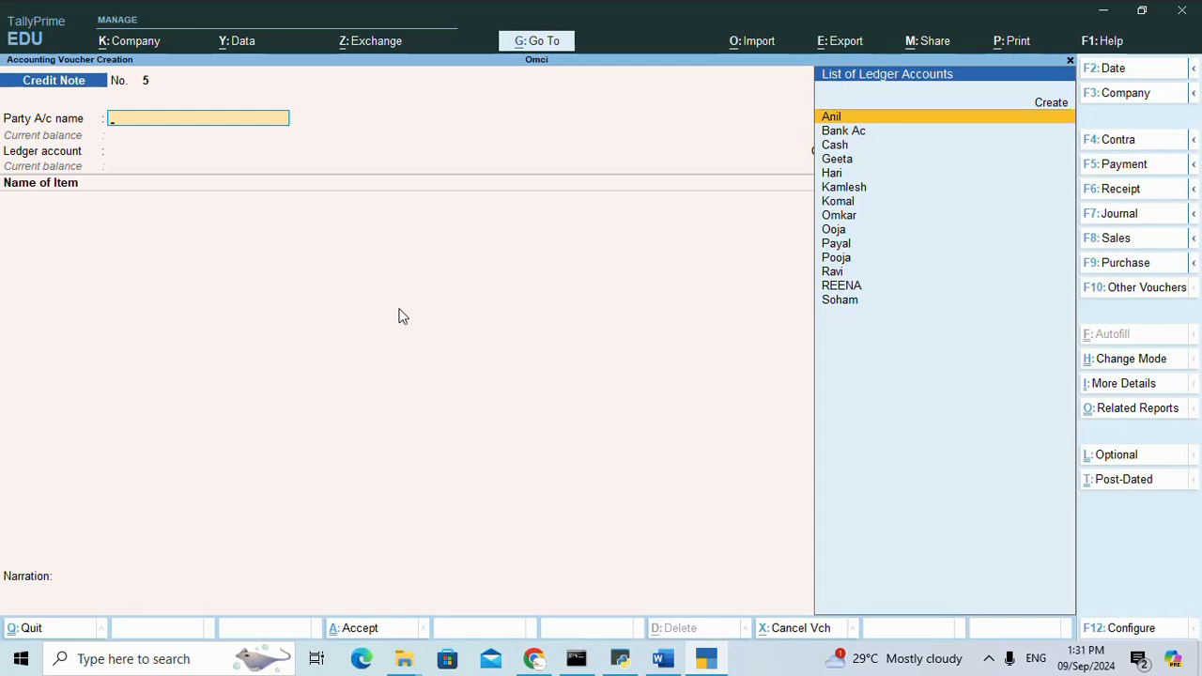
Select exercise 10's customer as the new credit note's party account, leaving the receipt and original invoice details blank.
text(R)
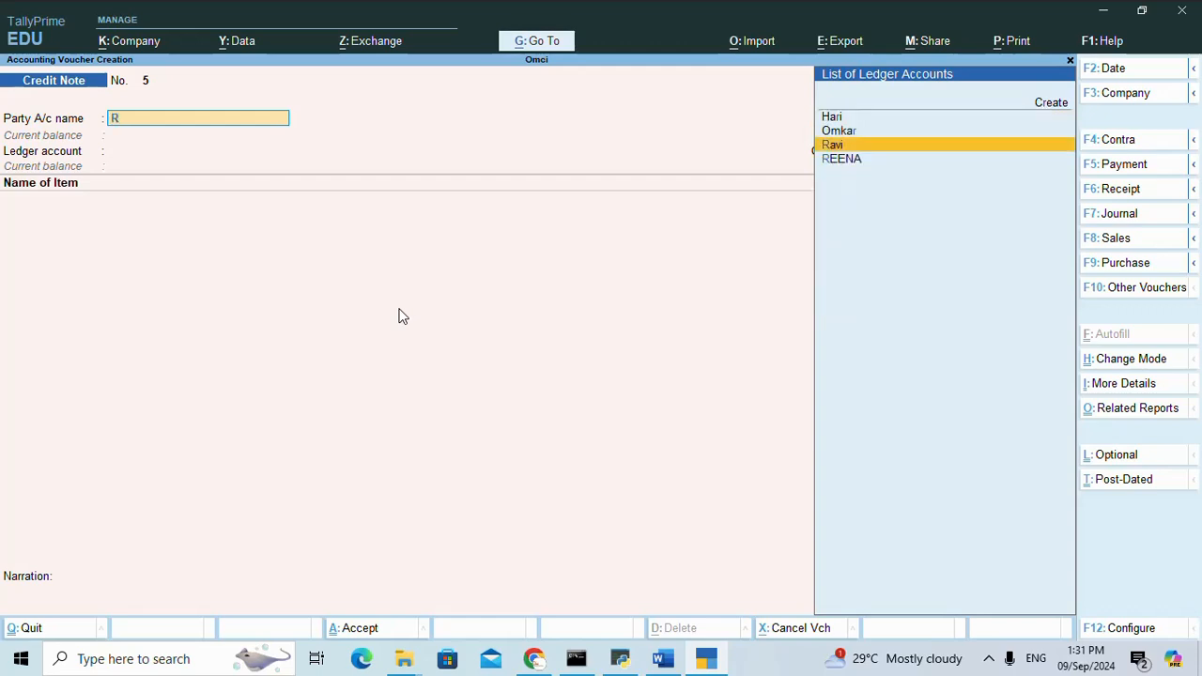
key(Down)
key(Up)
key(Return)
key(Return)
key(Return)
key(Return)
key(Return)
key(Return)
key(Return)
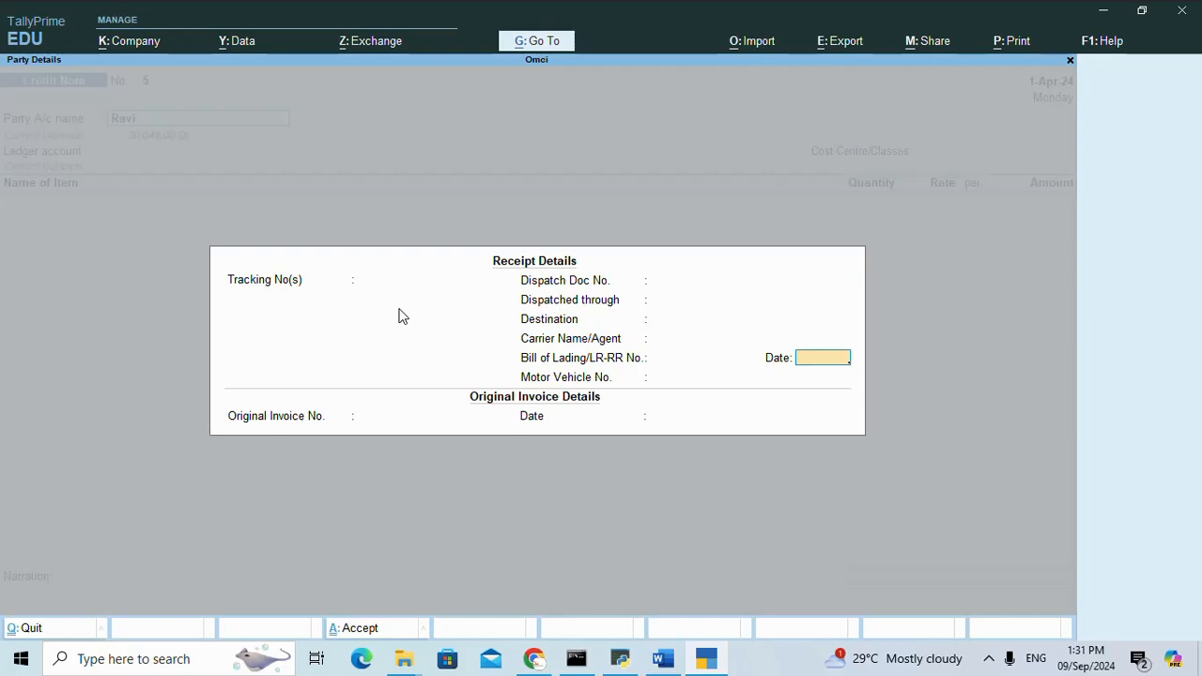
key(Return)
key(Return)
key(Return)
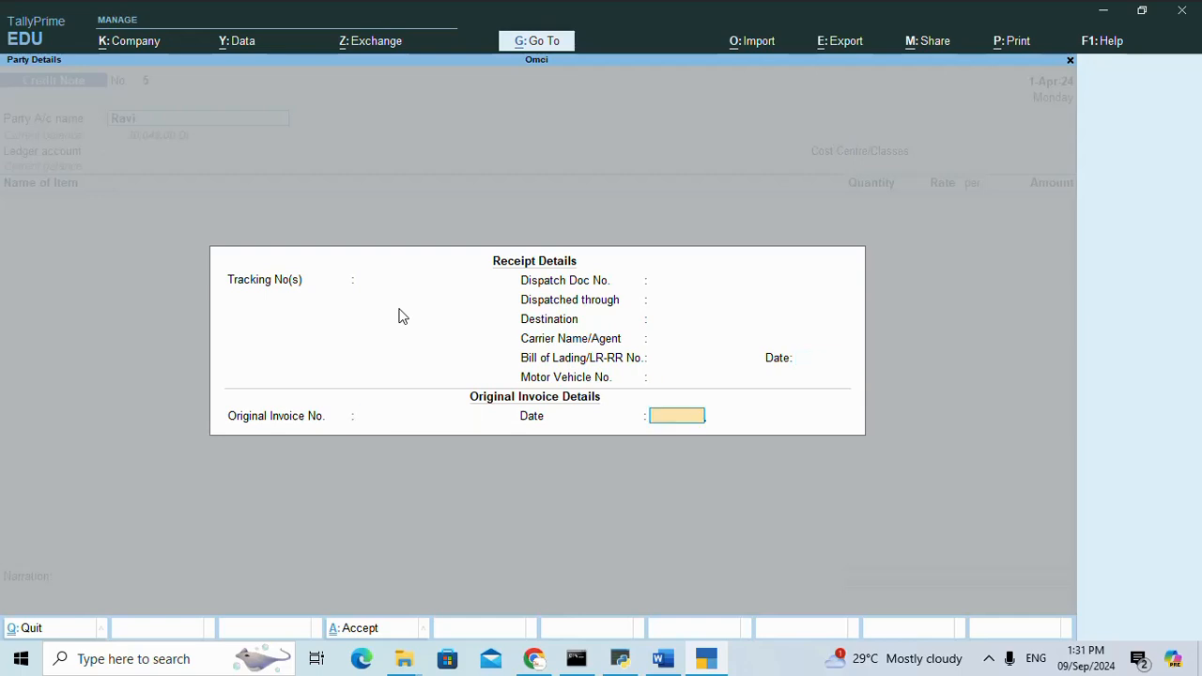
Set the party's state to Punjab, keep the Regular GST registration type, and accept the party details.
key(Return)
key(Return)
key(Return)
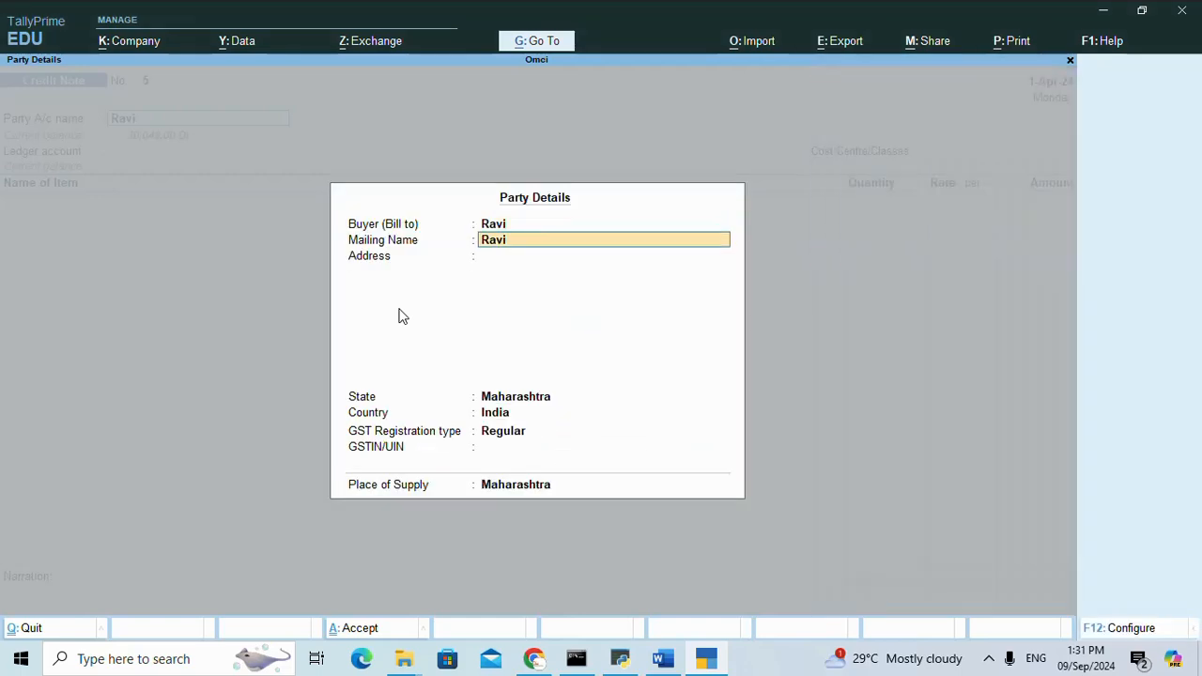
key(Return)
text(P)
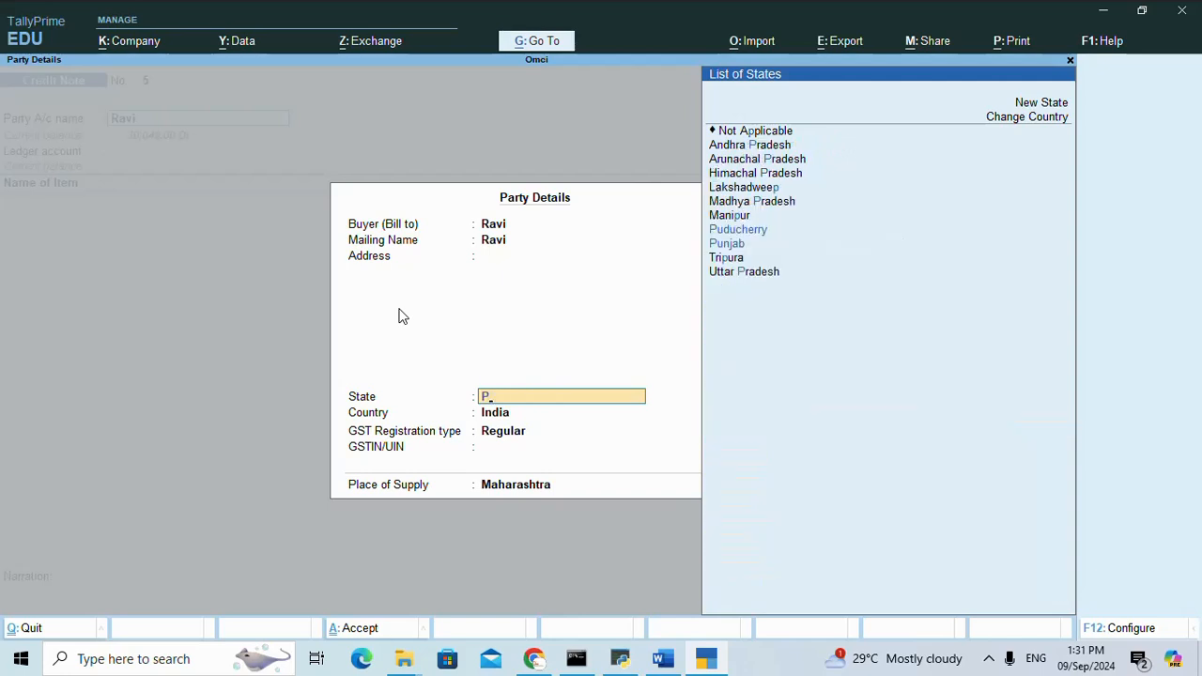
key(Down)
key(Return)
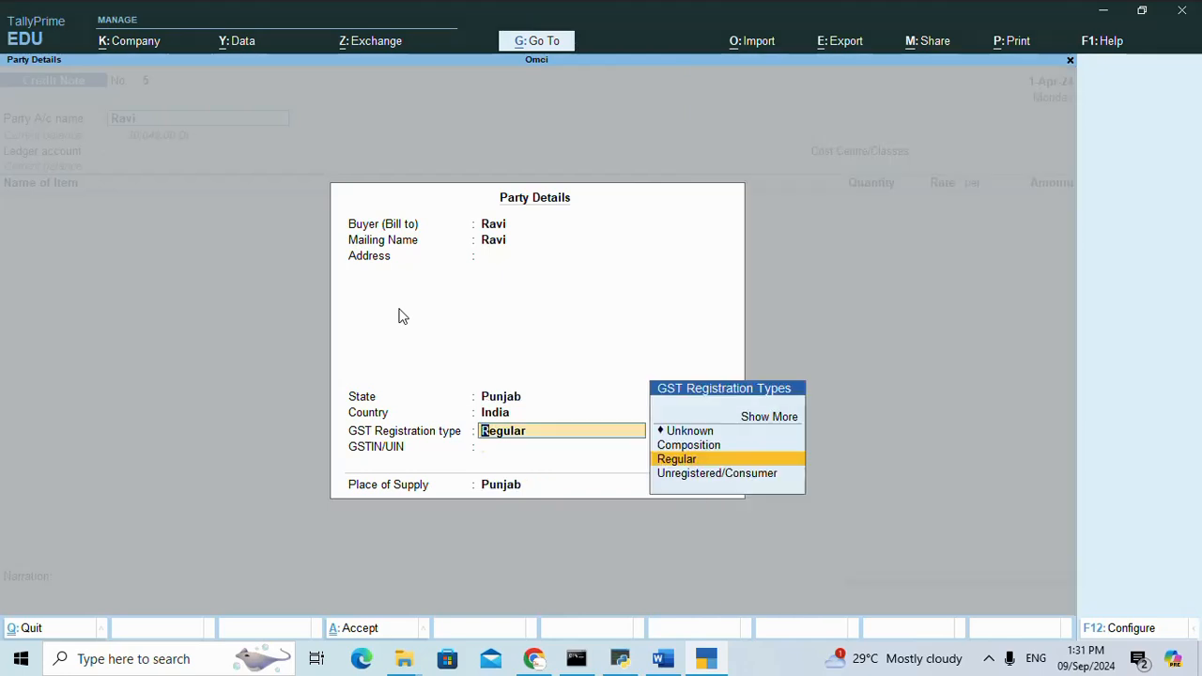
key(Return)
Choose Sale as the ledger account with cost centre class Not Applicable, and add the item HP KEYBORD 5555 without a description.
key(Return)
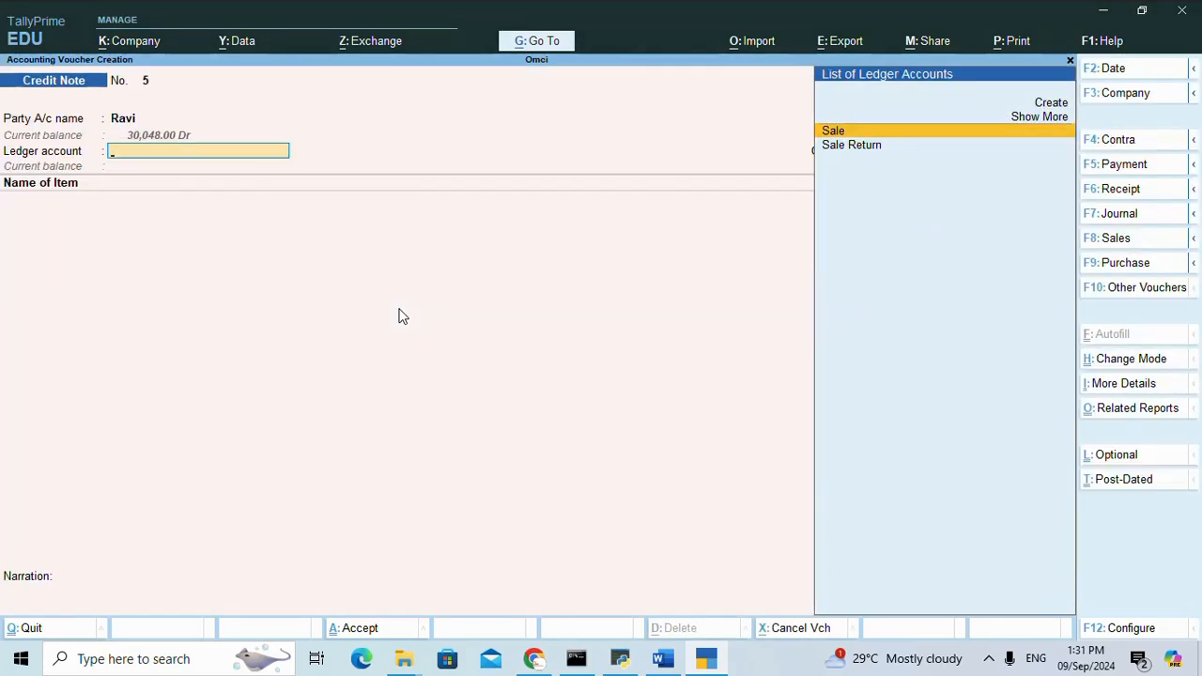
key(Return)
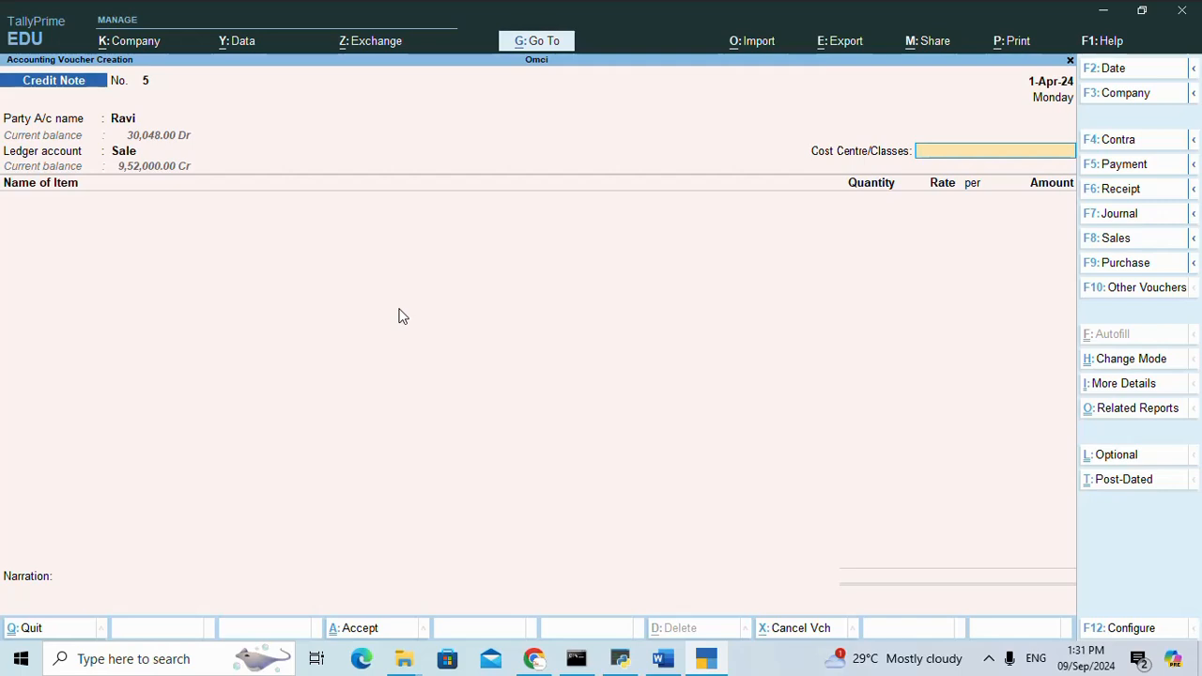
key(Return)
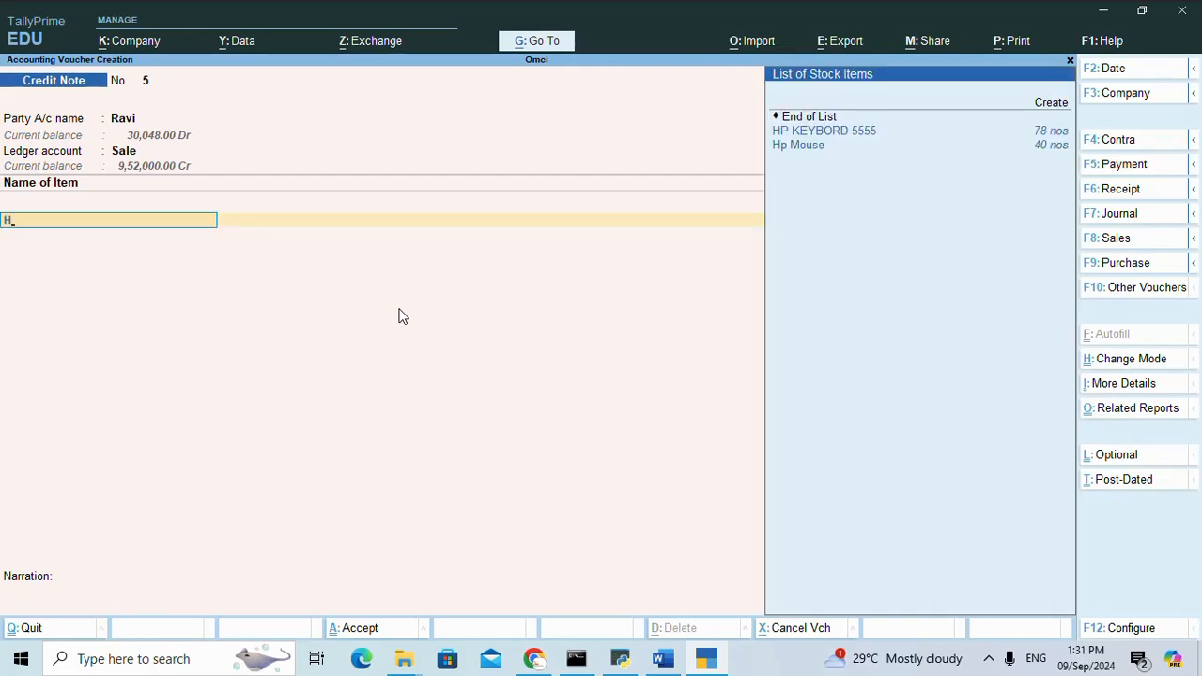
key(Down)
key(Return)
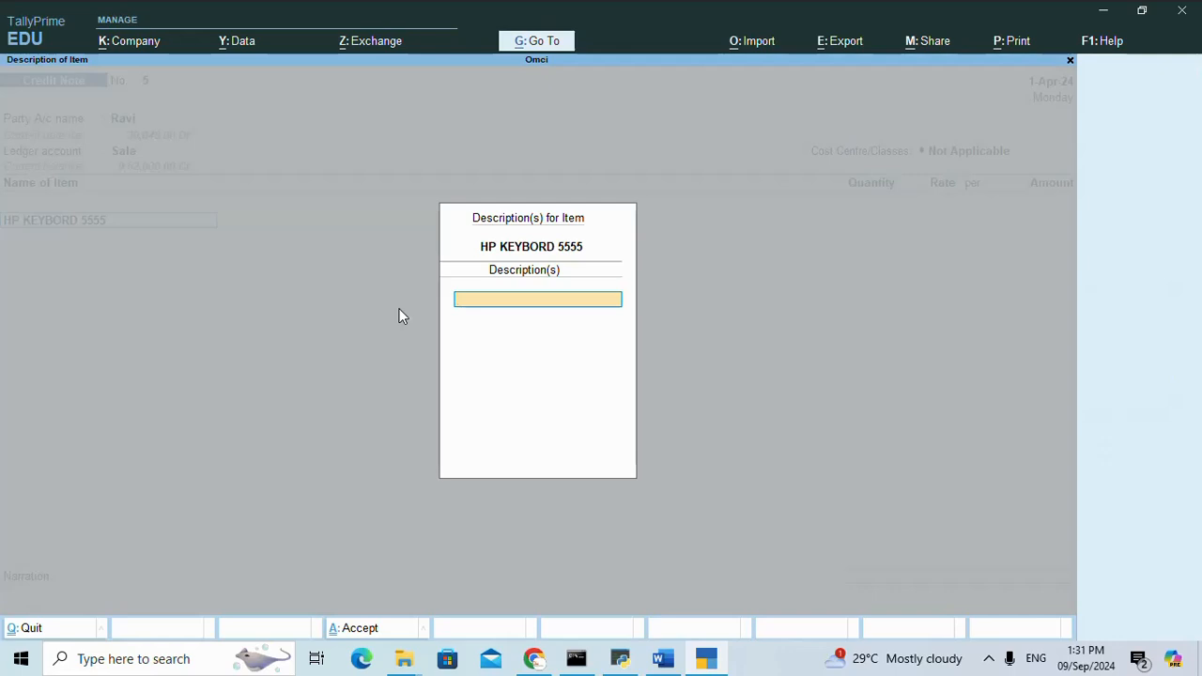
key(Return)
Allocate 10 nos of HP KEYBORD 5555 to the Panvel godown at a rate of 500.
text(P)
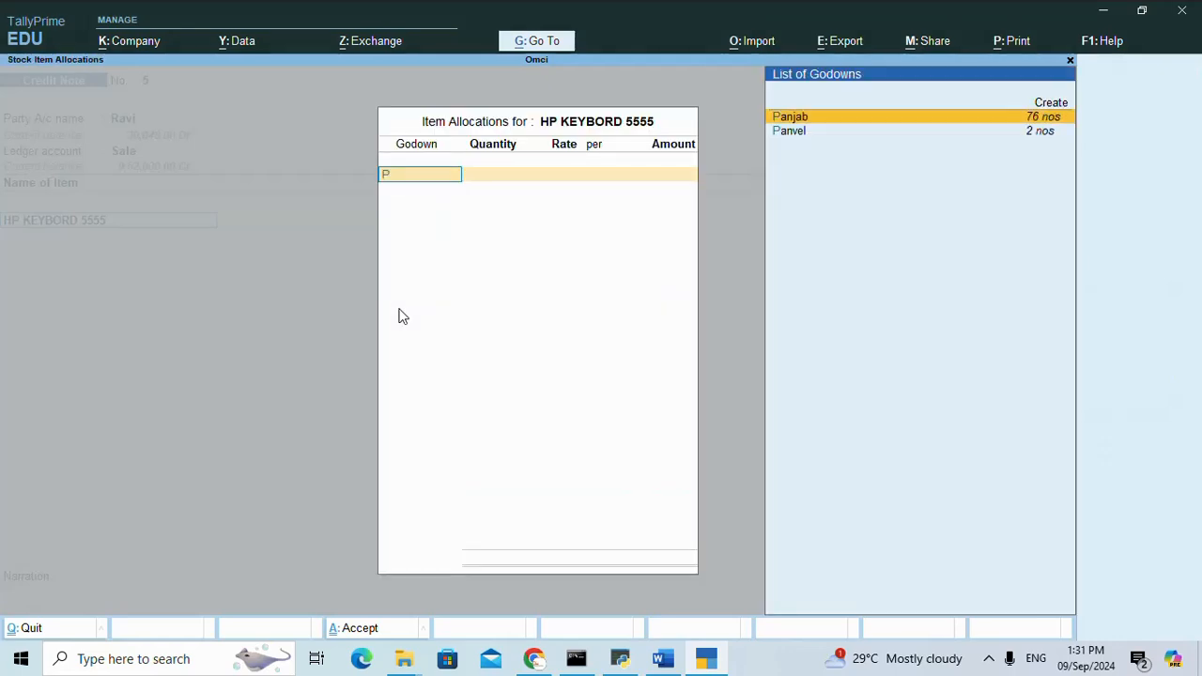
key(Down)
key(Return)
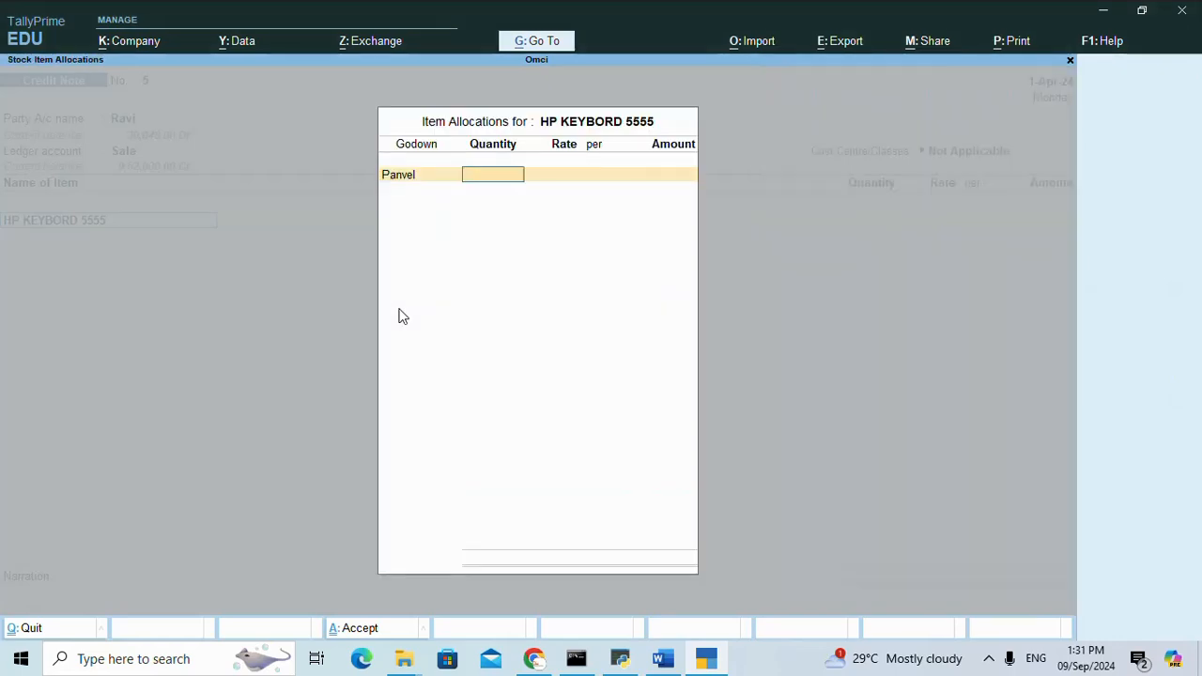
text(10)
key(Return)
text(500)
key(Return)
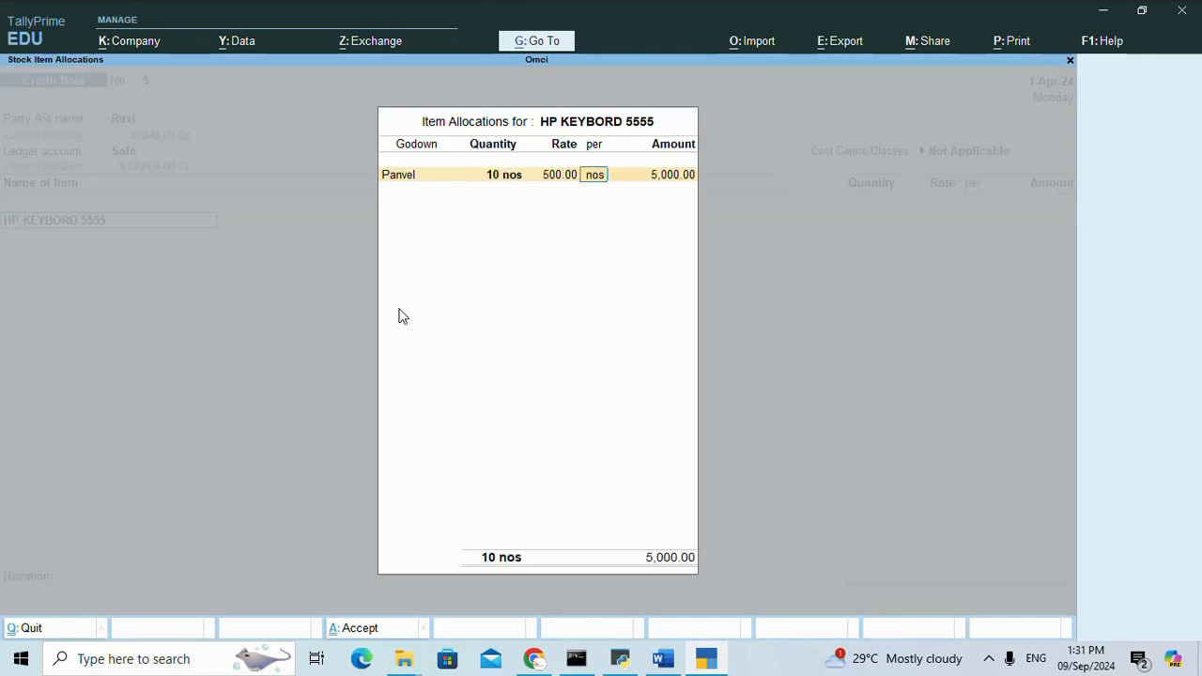
key(Return)
key(Return)
key(Return)
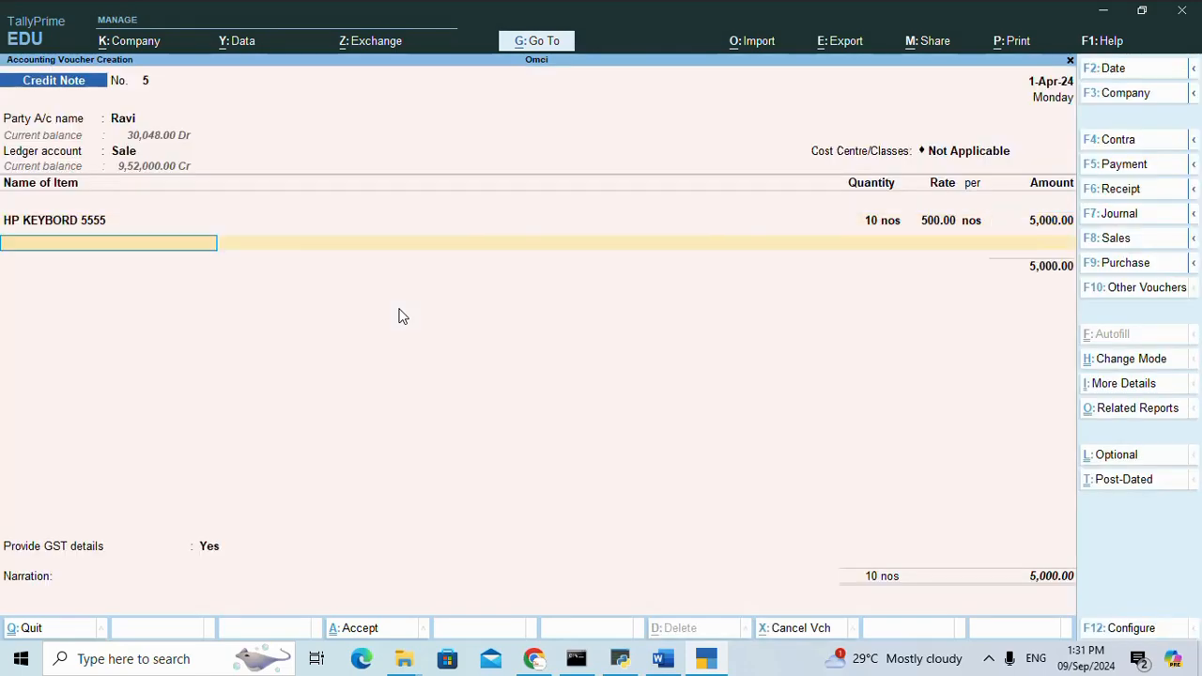
text(D)
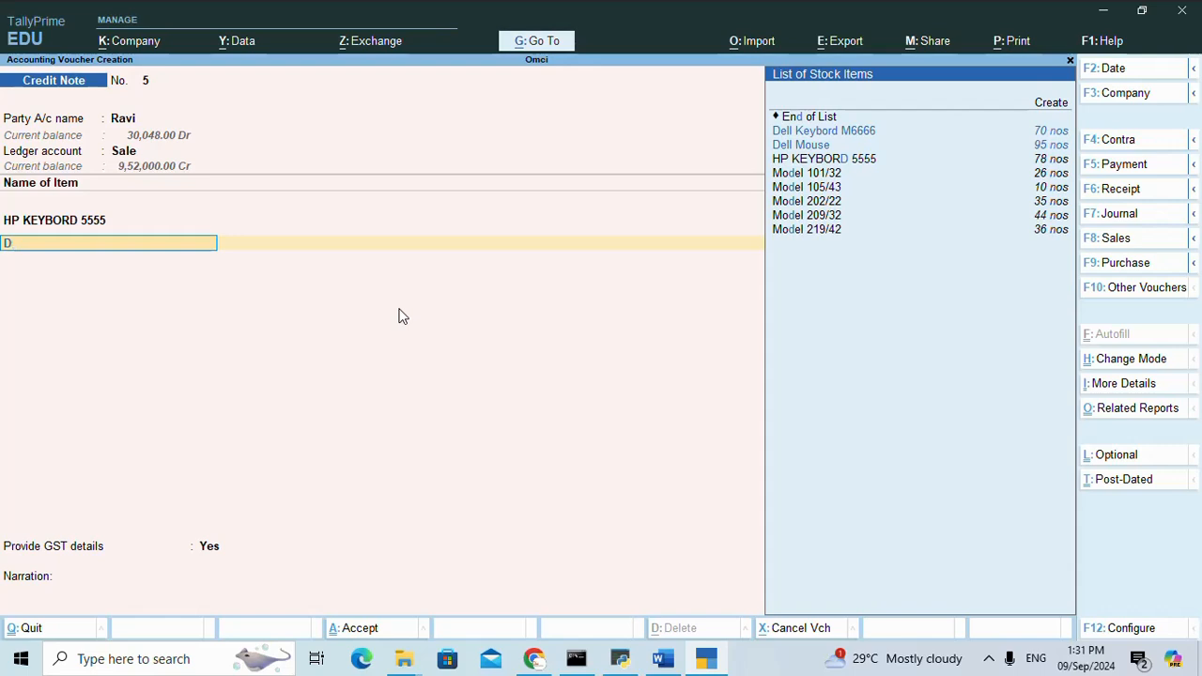
key(Return)
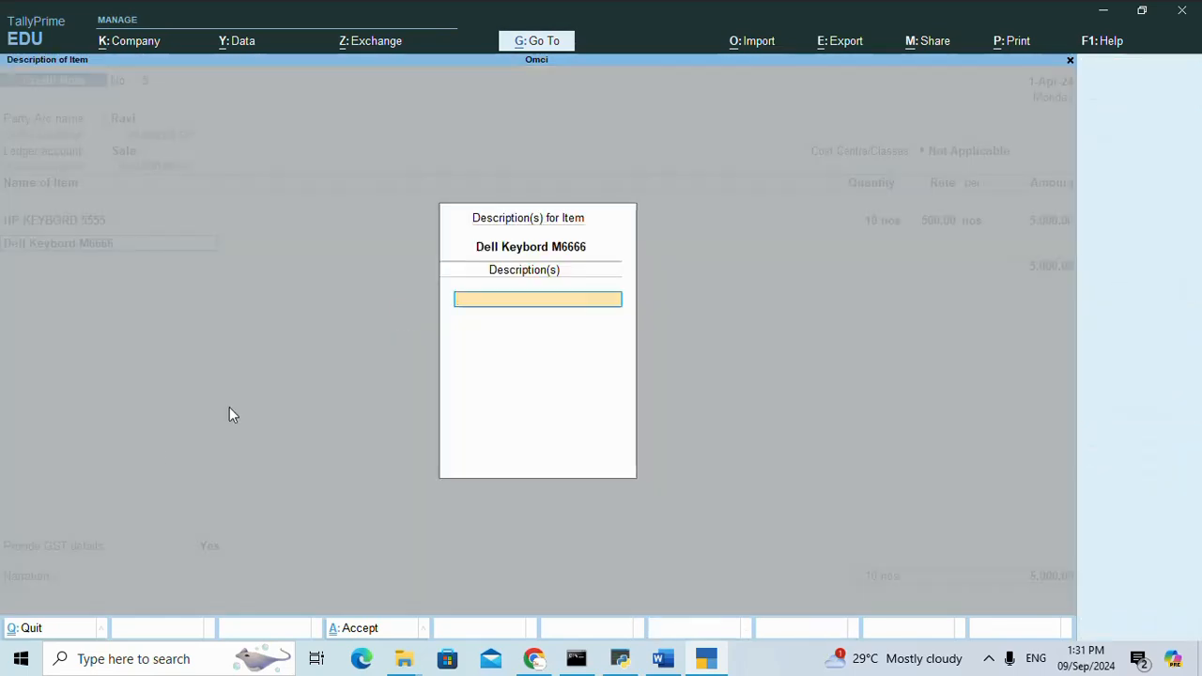
click(662, 659)
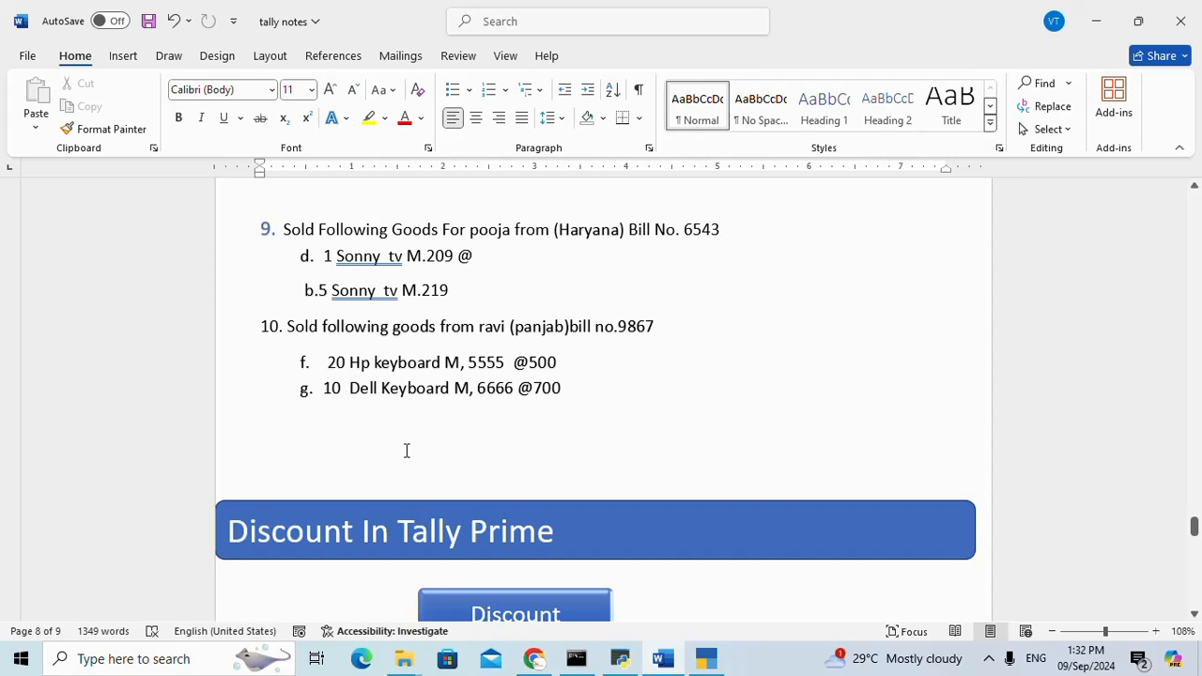
click(706, 658)
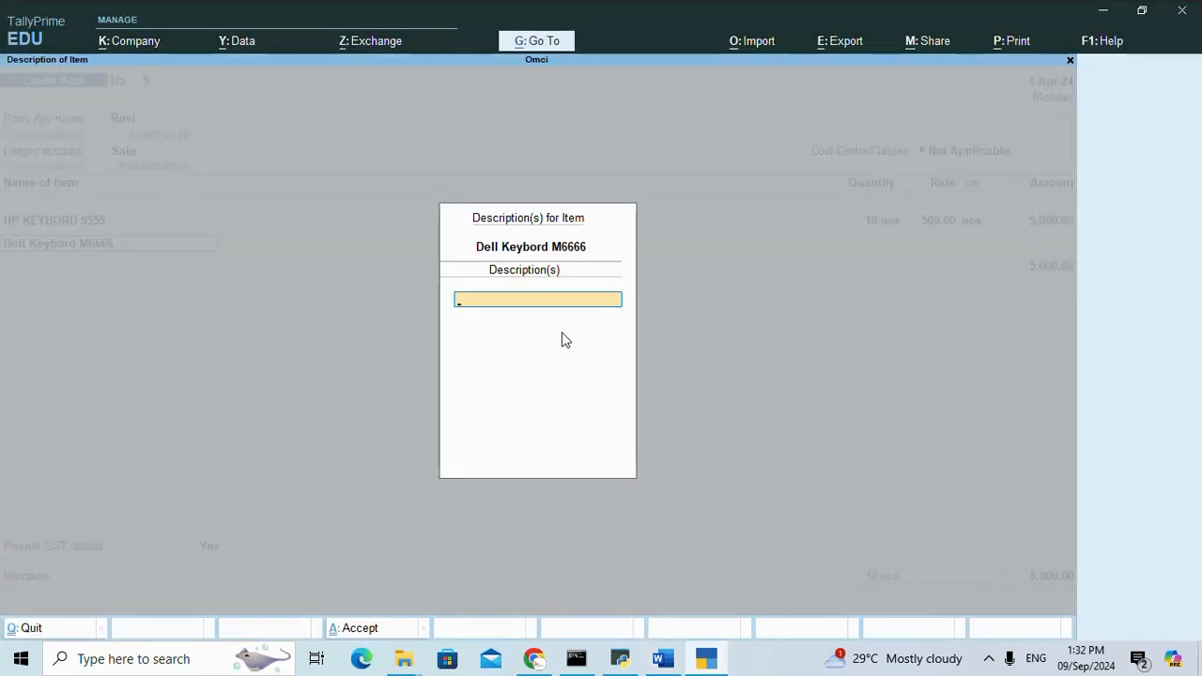
key(Escape)
key(y)
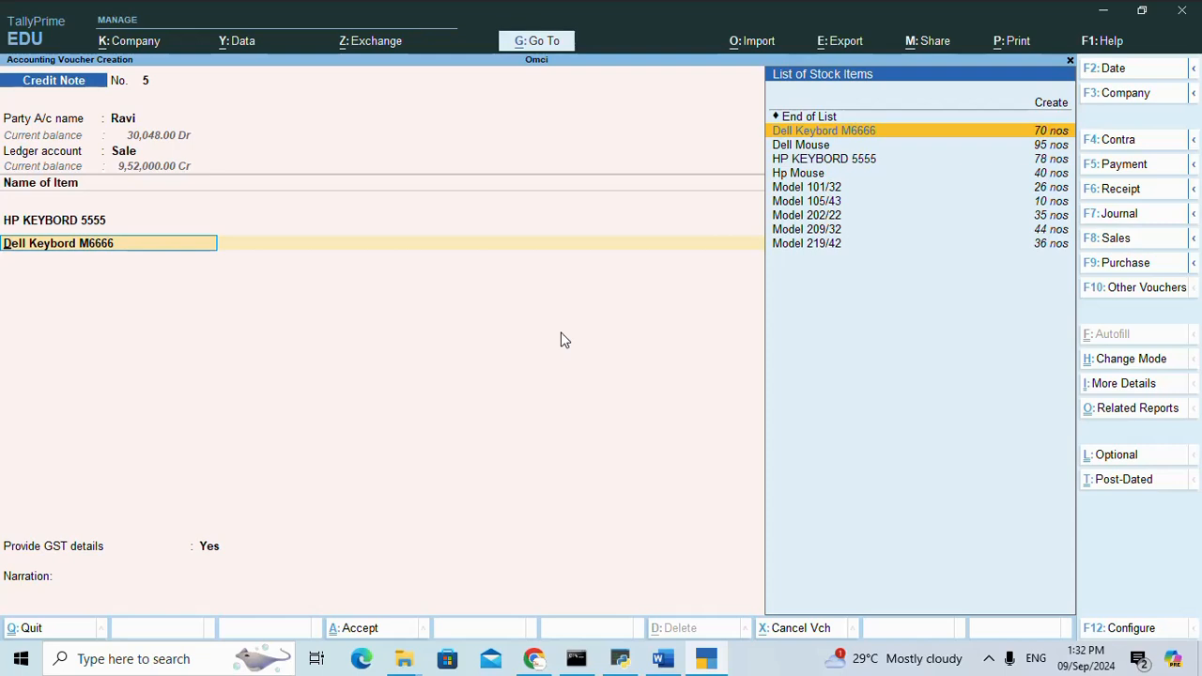
key(Escape)
key(Escape)
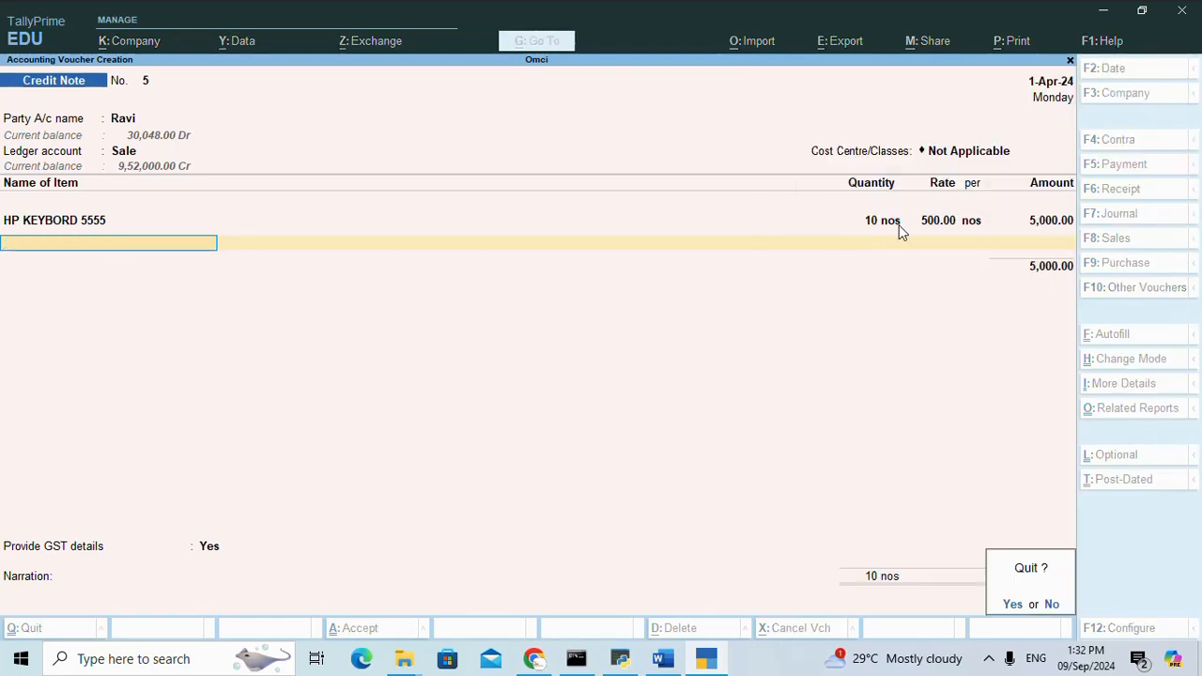
click(1052, 604)
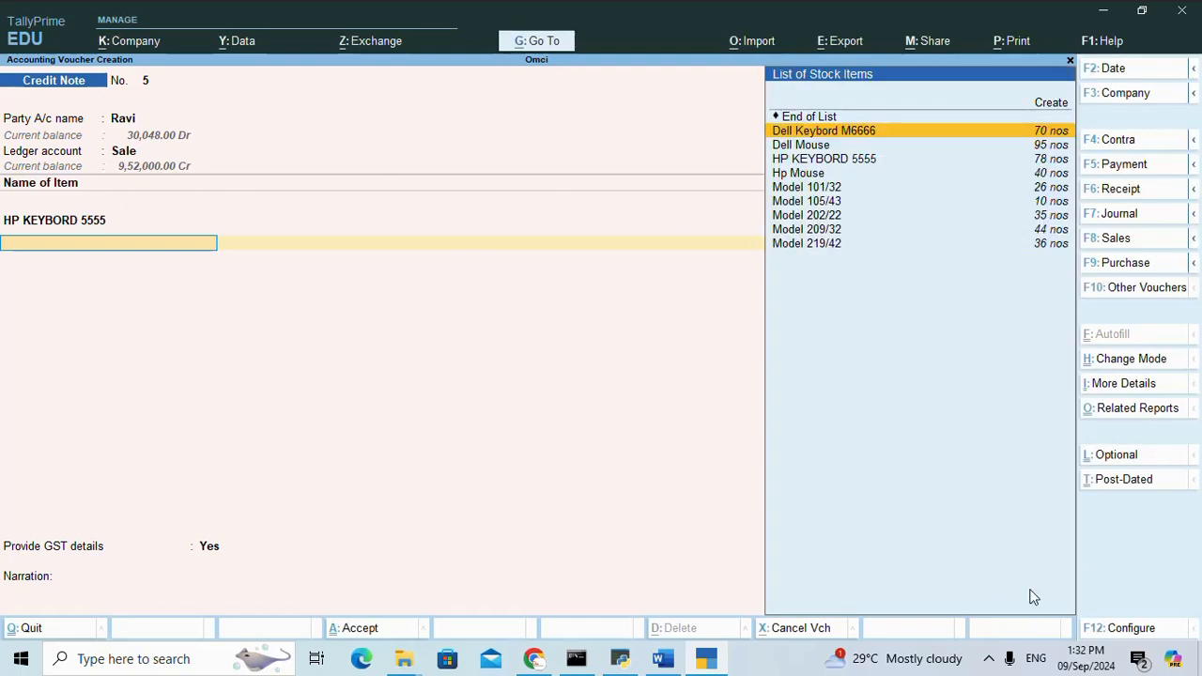
Set the quantity of HP KEYBORD 5555 to 20 nos, keeping the Panvel godown and the 500 rate.
click(71, 219)
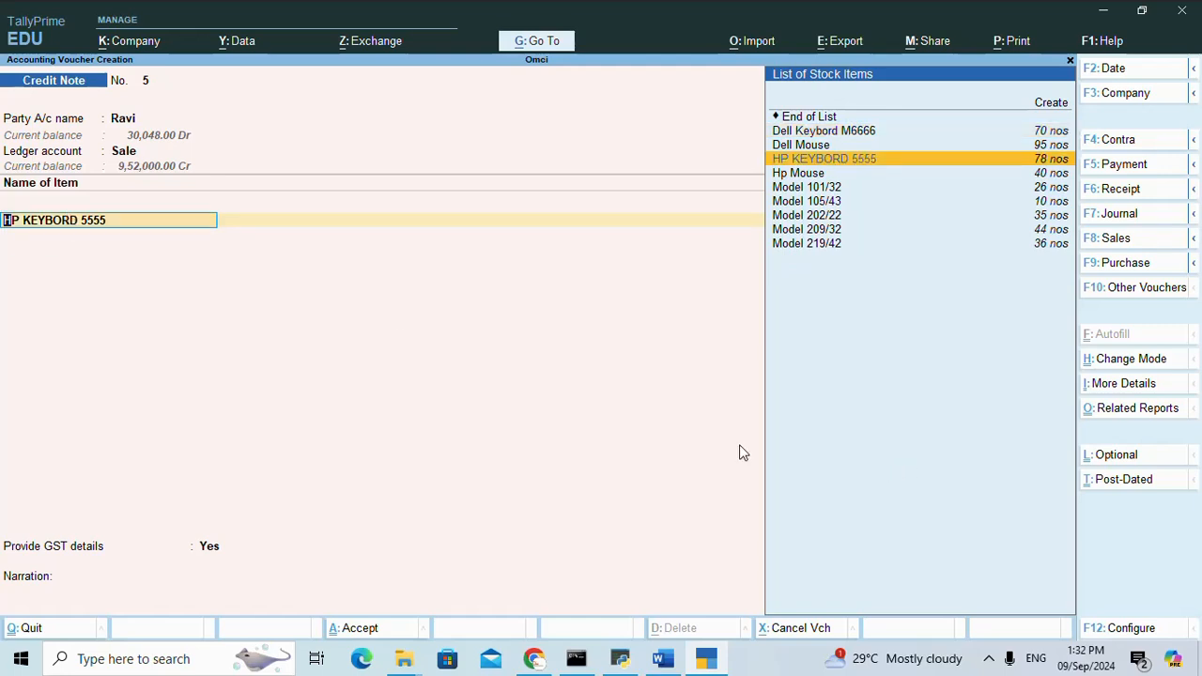
key(Return)
key(Return)
key(Return)
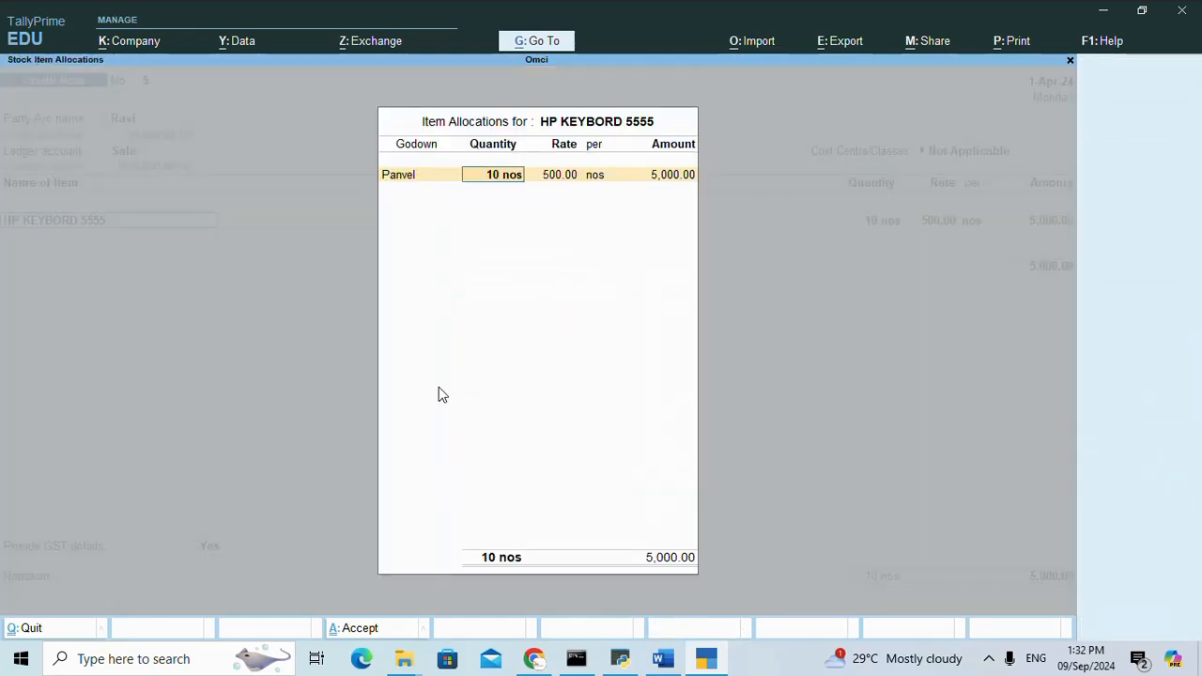
text(20)
key(Return)
key(Return)
key(Return)
key(Return)
key(Return)
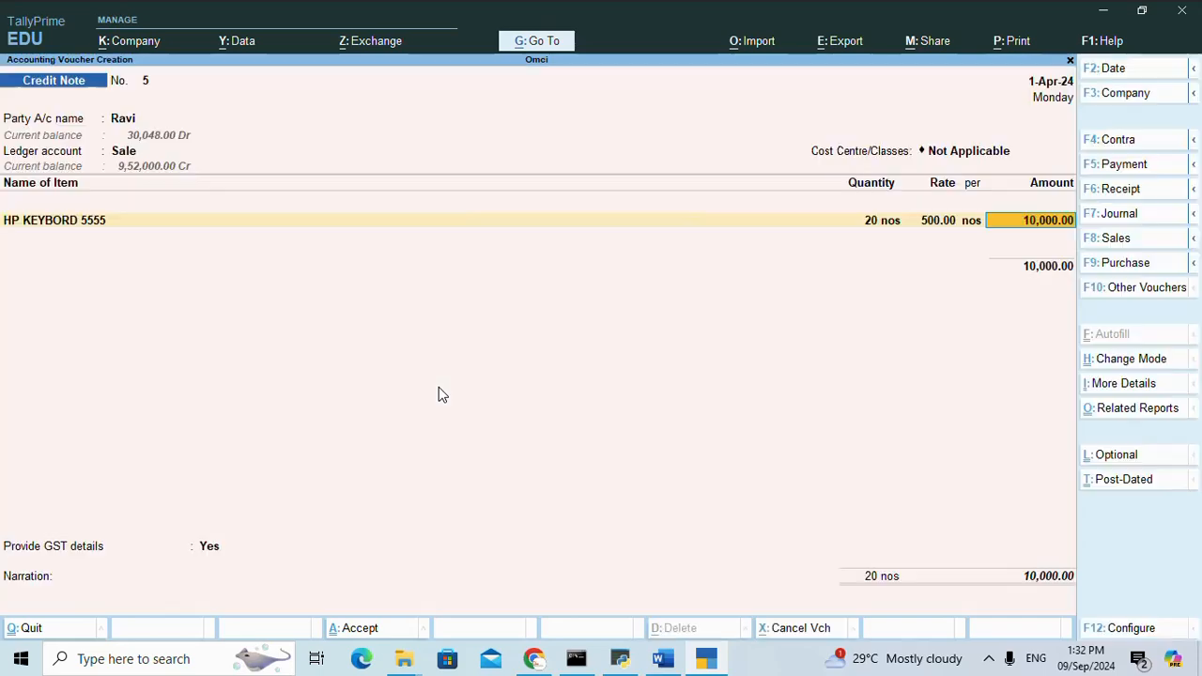
key(Return)
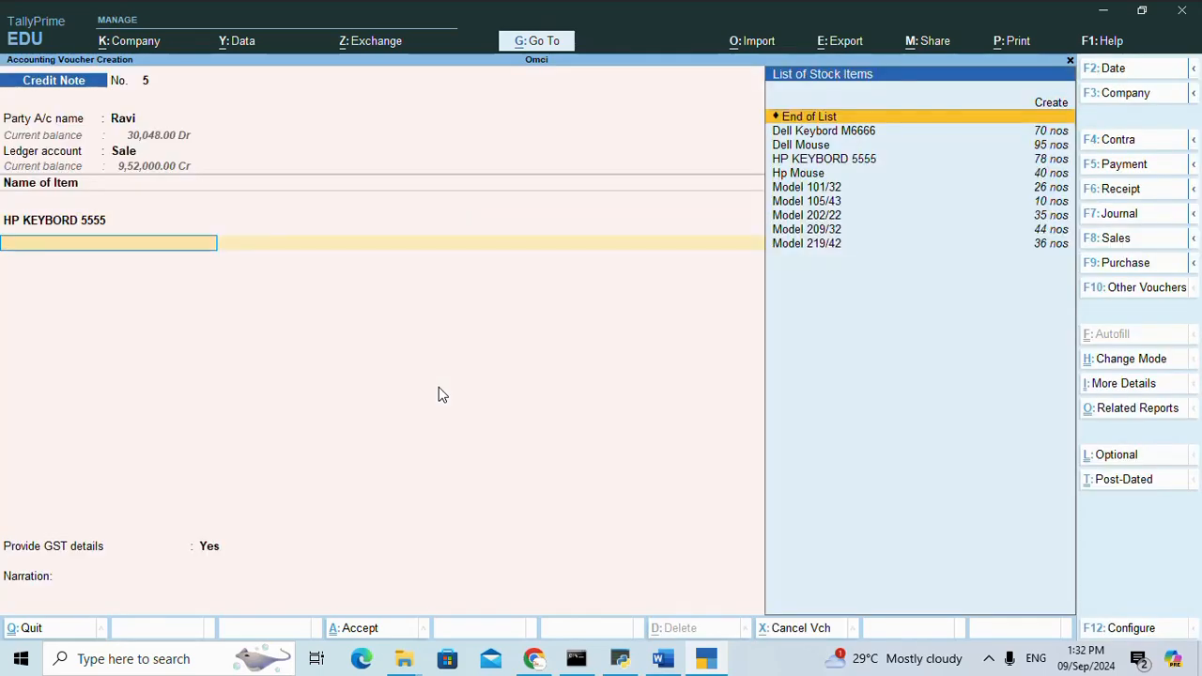
Add Dell Keybord M6666 to the credit note, allocating 10 nos to the Panvel godown at a rate of 700.
key(Down)
key(Return)
key(Return)
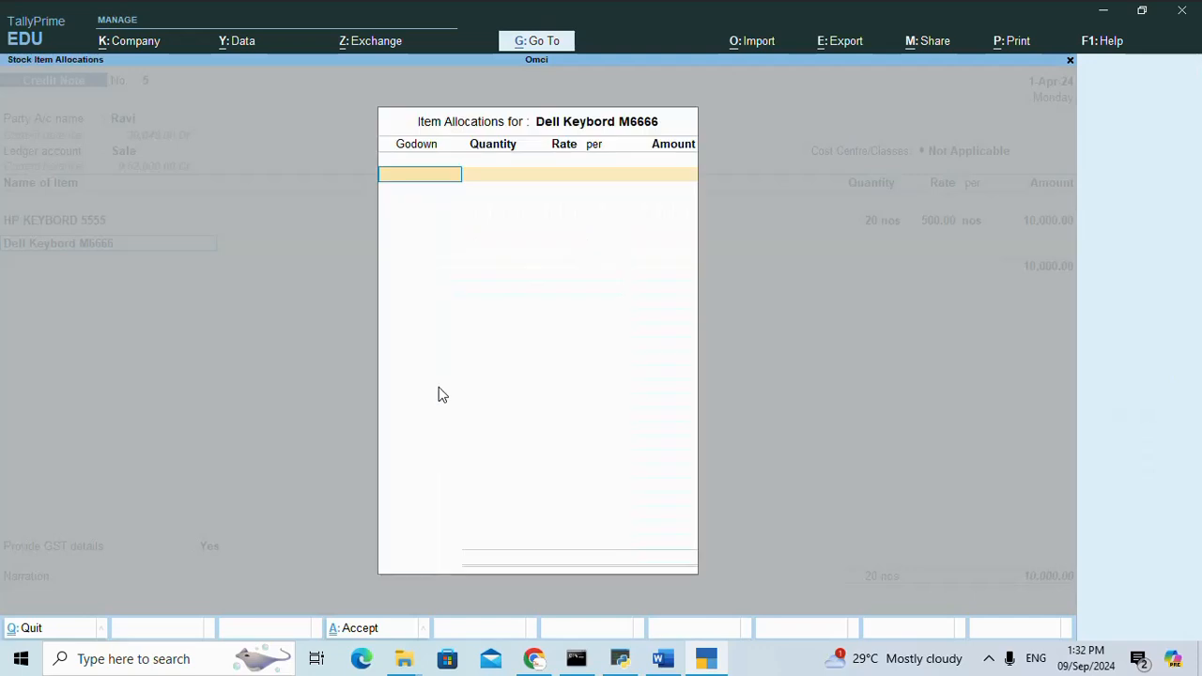
text(P)
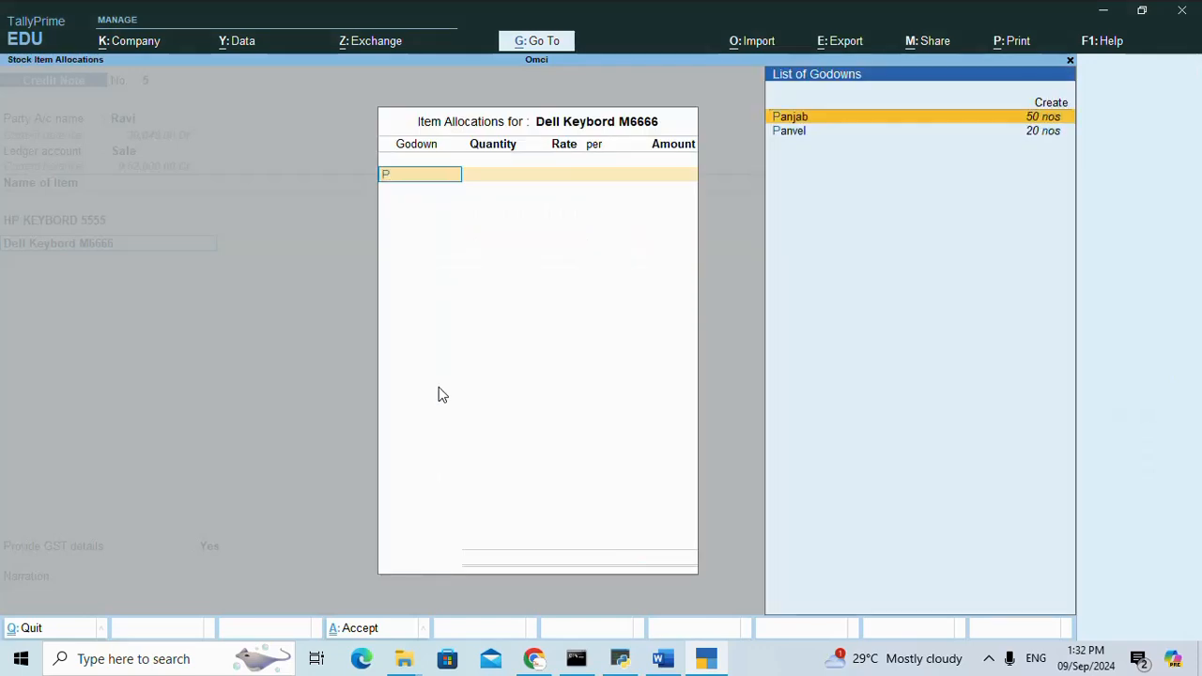
key(Down)
key(Return)
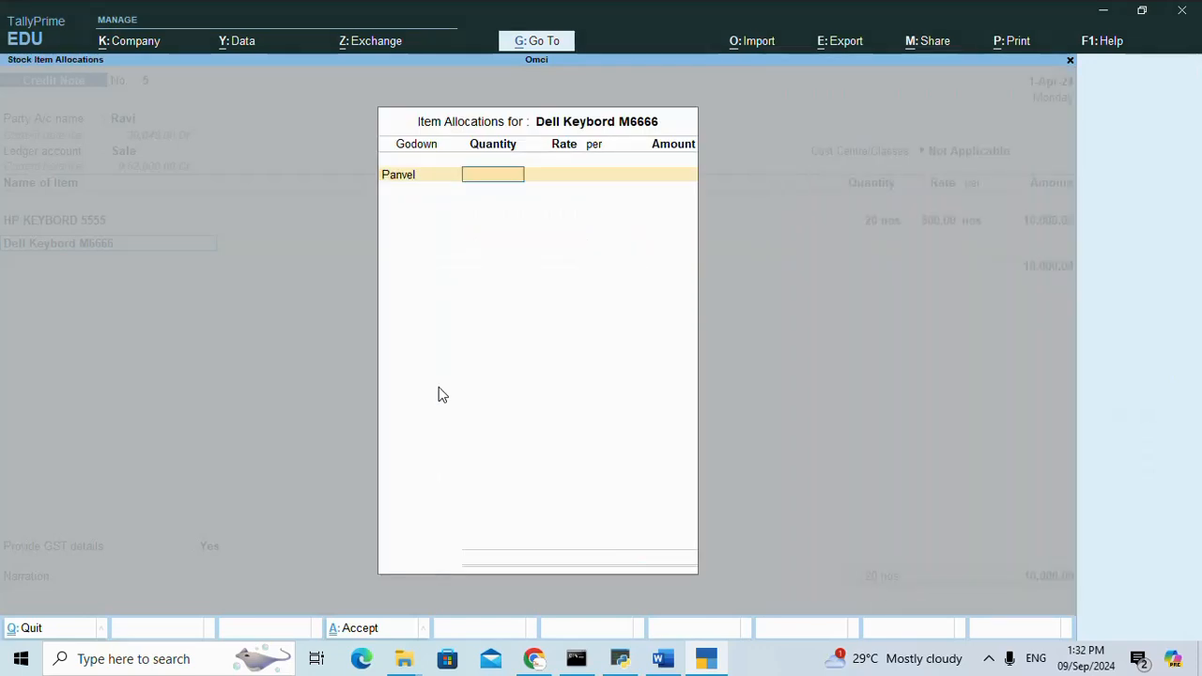
text(10)
key(Return)
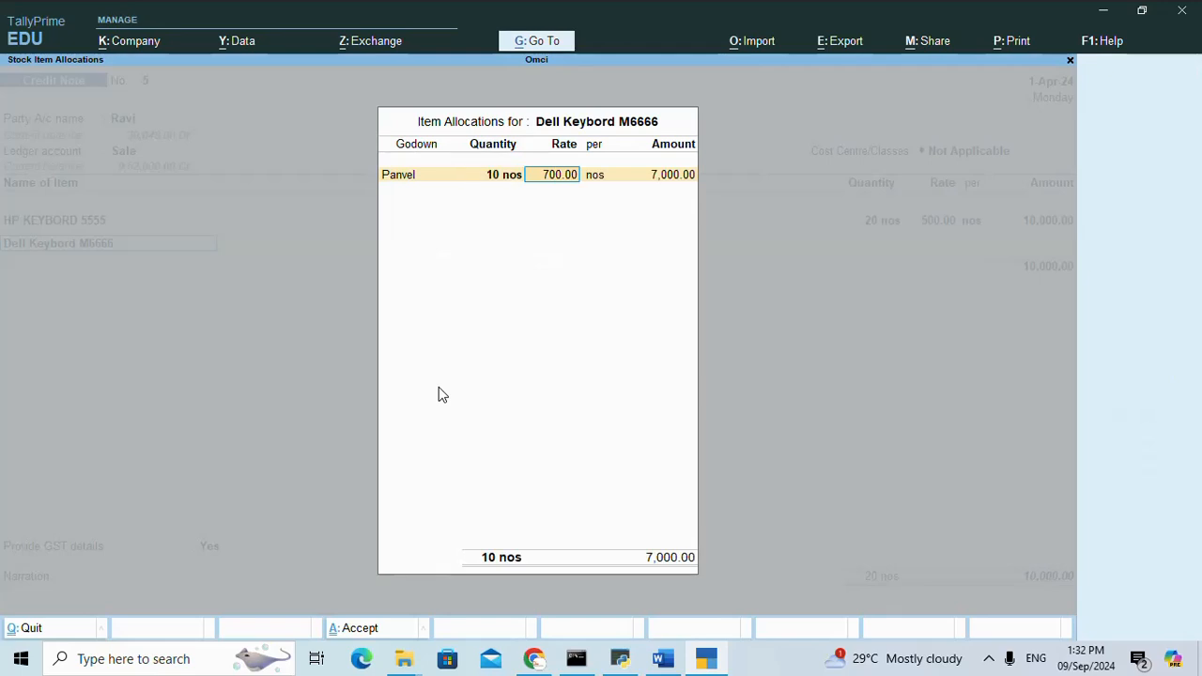
key(Return)
key(Return)
key(Return)
key(Return)
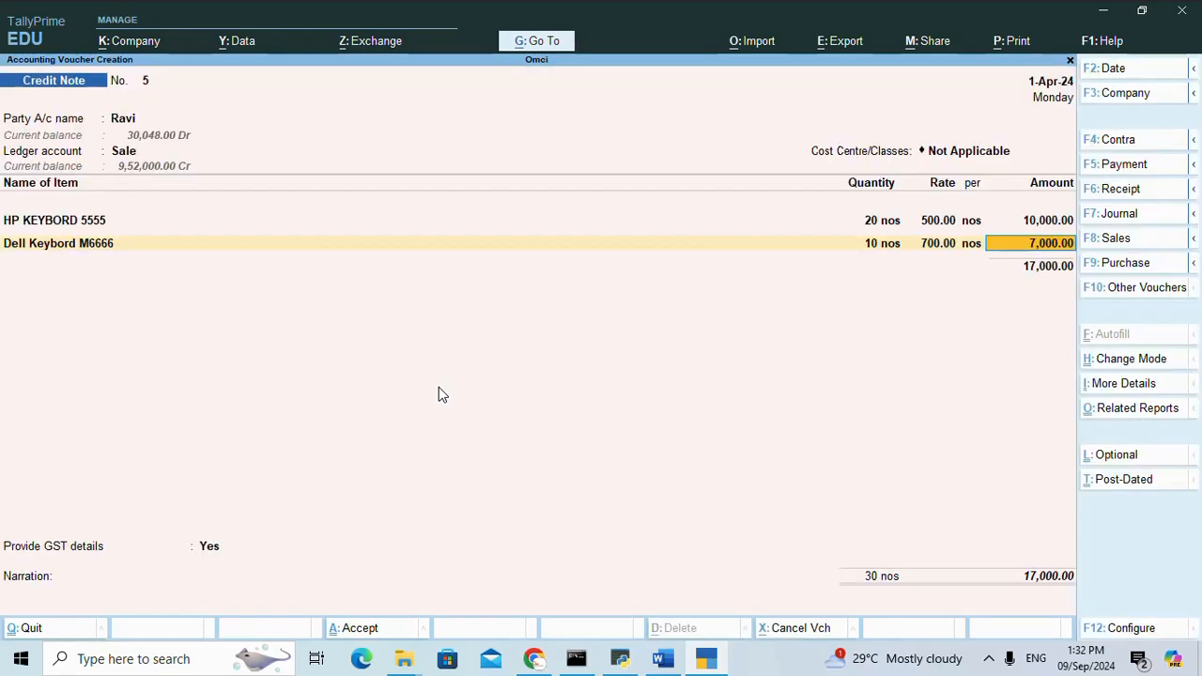
key(Return)
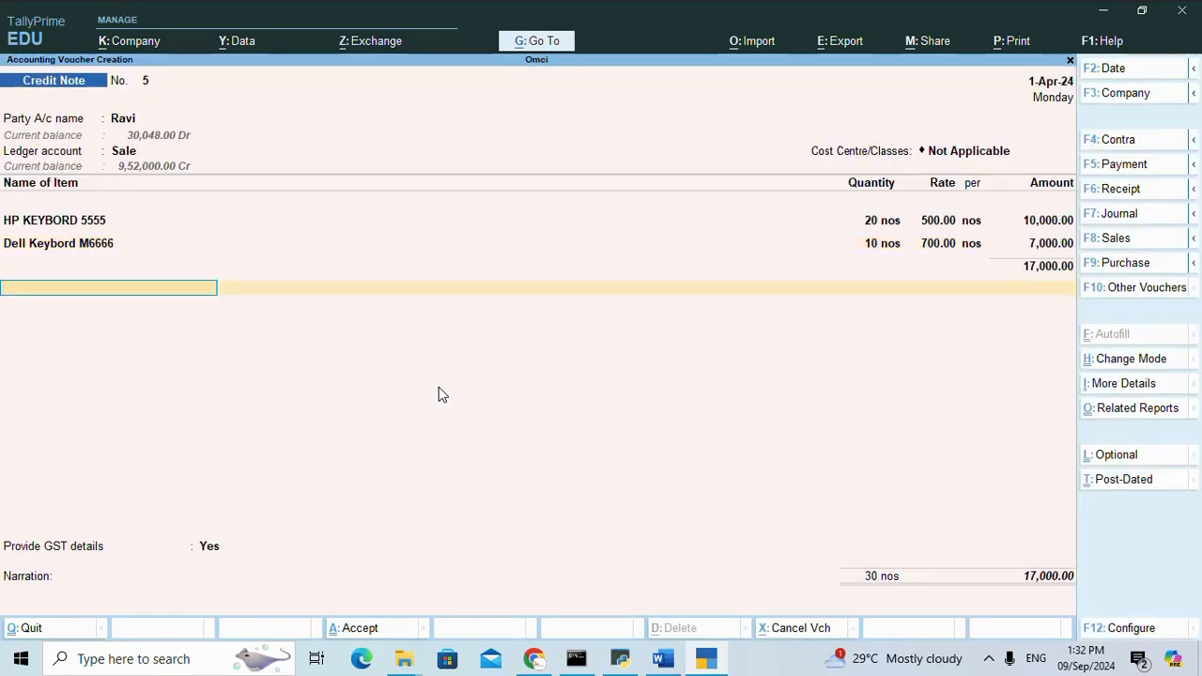
Add the CGST and SGST tax ledgers below the items, each at a rate of 6%.
key(Return)
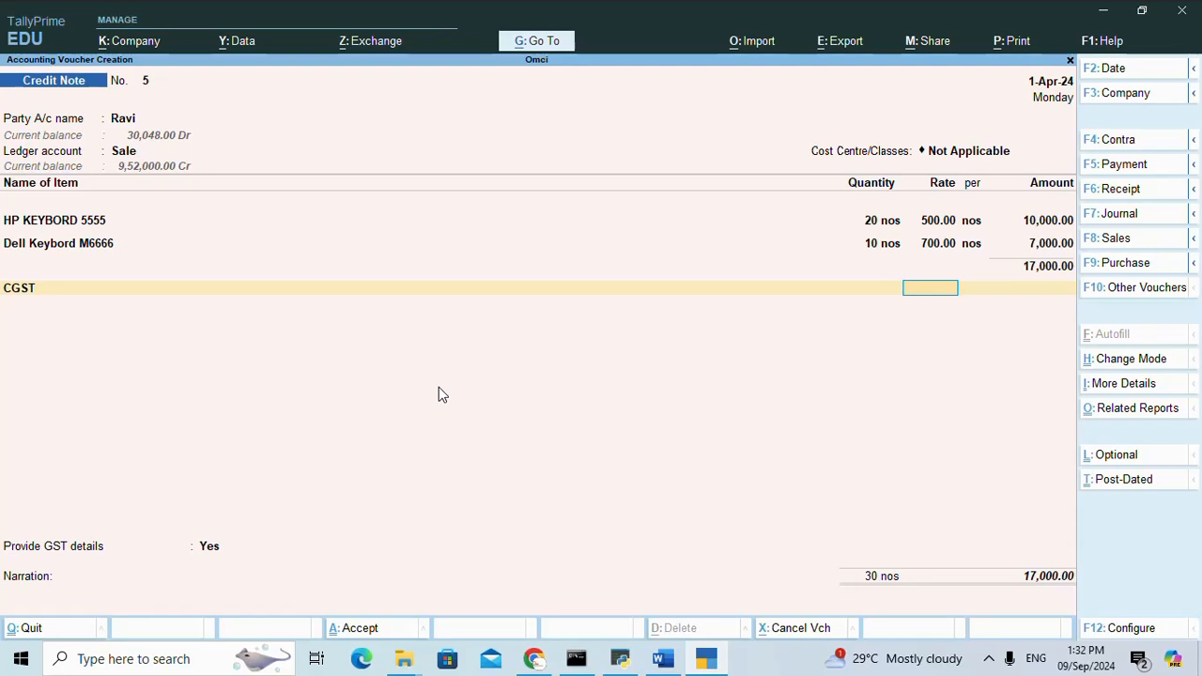
key(Return)
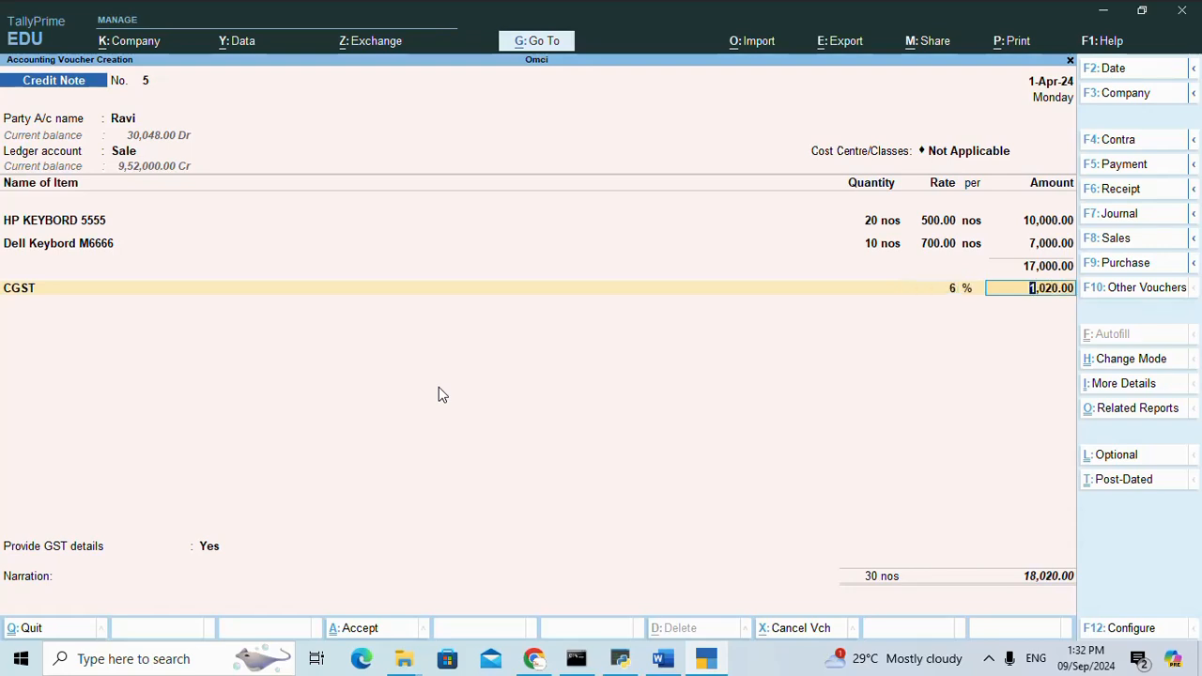
key(Return)
text(S)
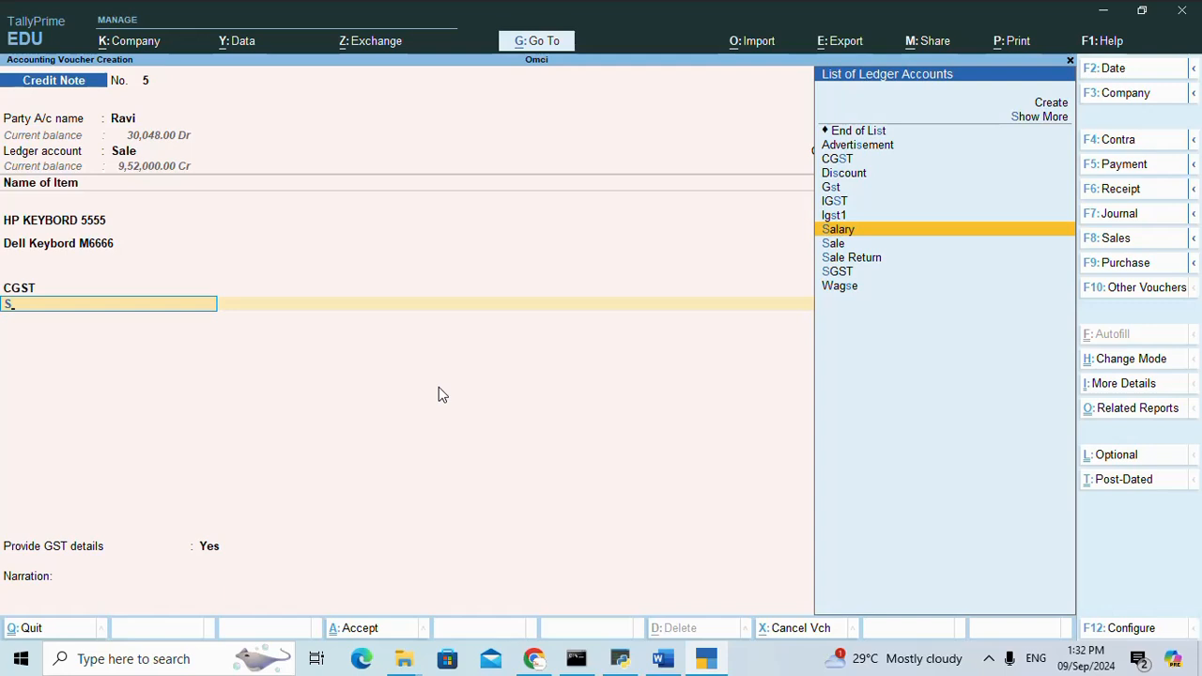
key(Up)
key(Down)
key(Down)
key(Down)
key(Down)
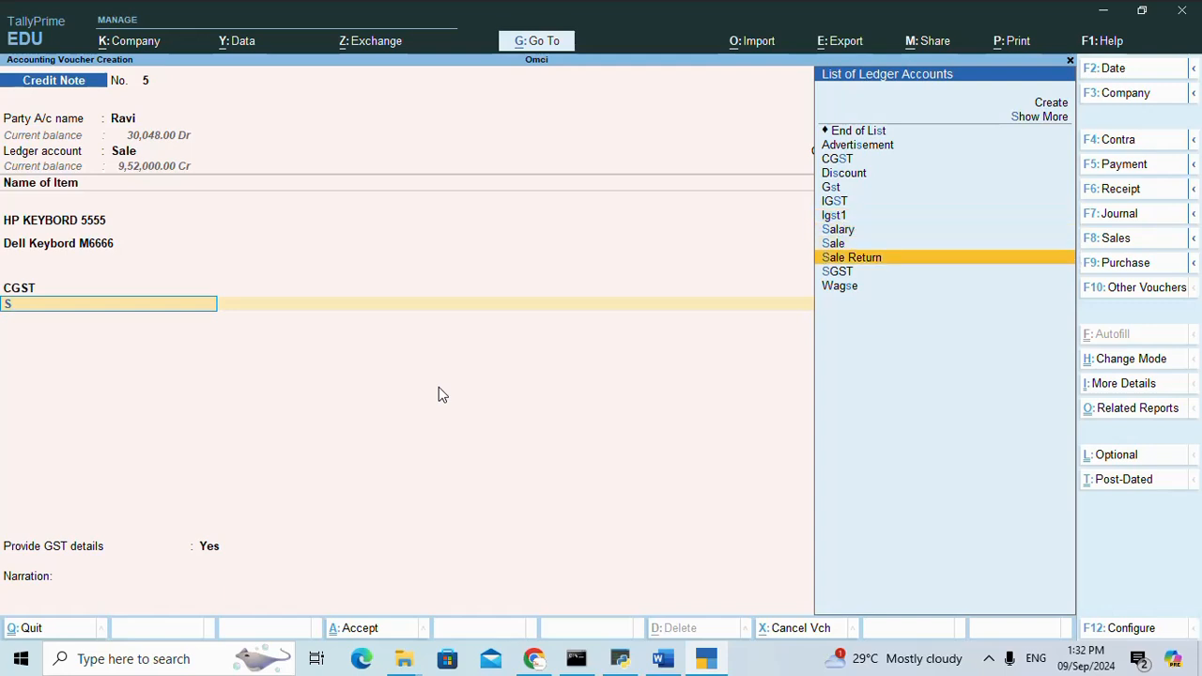
key(Return)
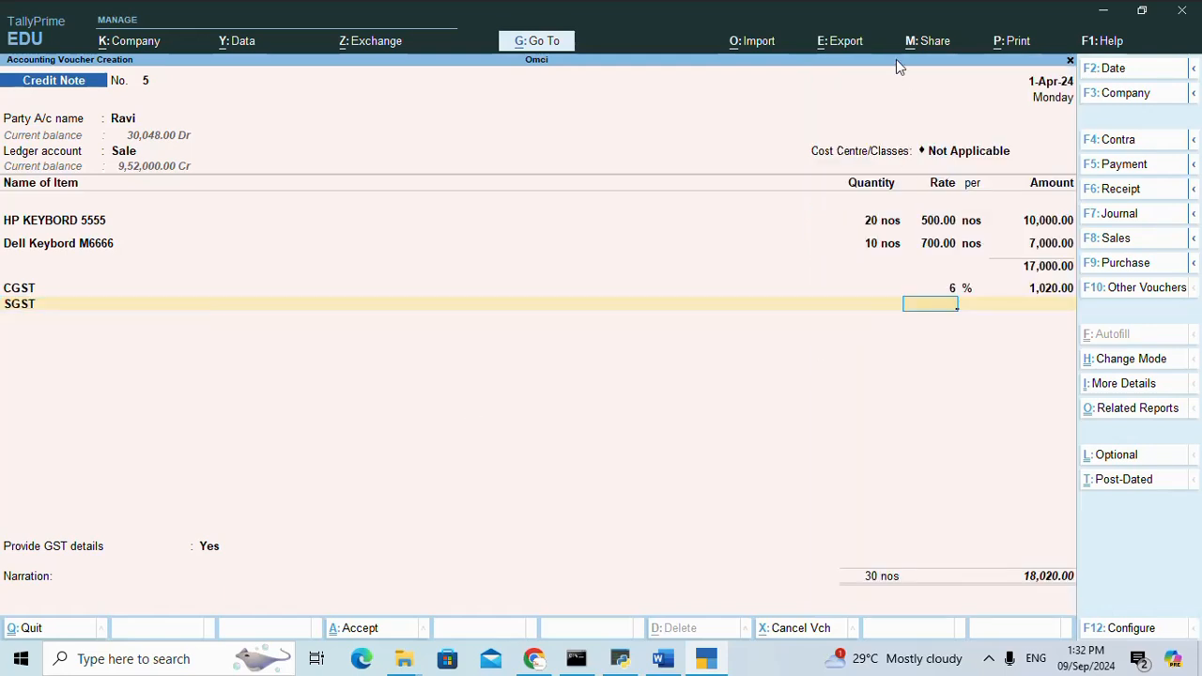
text(6)
key(Return)
End the list of tax ledgers and set Provide GST details to No.
key(Return)
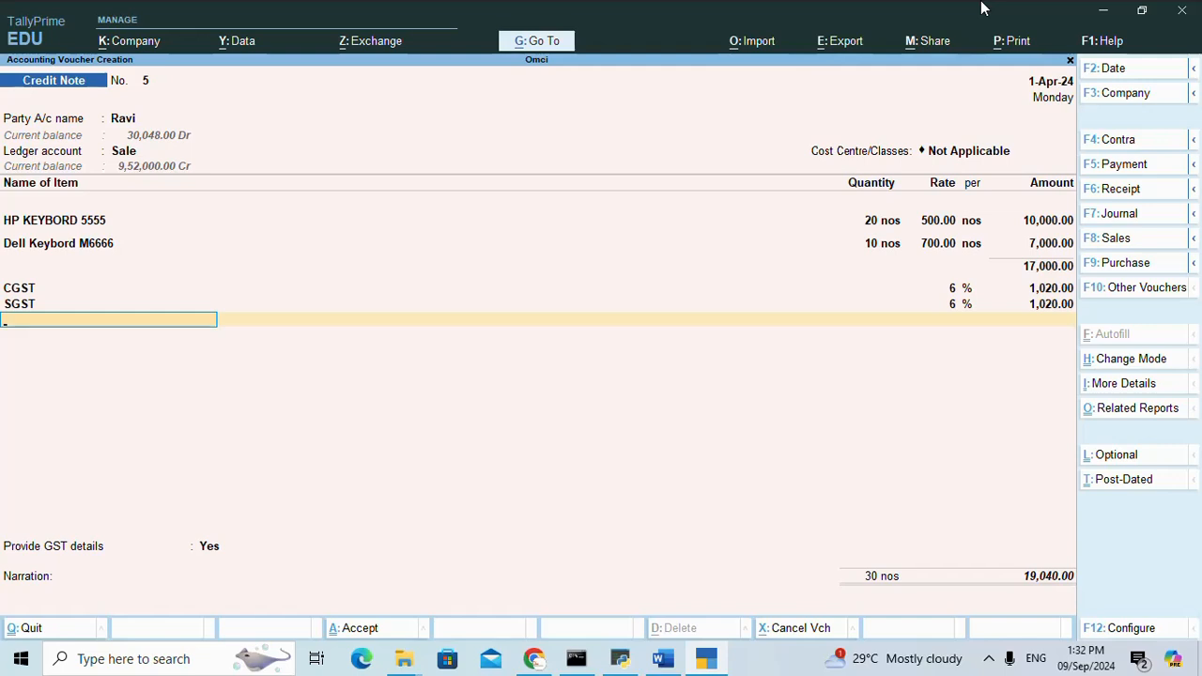
key(Return)
key(Up)
Check exercise 10's bill number in the tally notes in Word, and allocate the full return amount as Agst Ref to pending bill 9867.
key(Return)
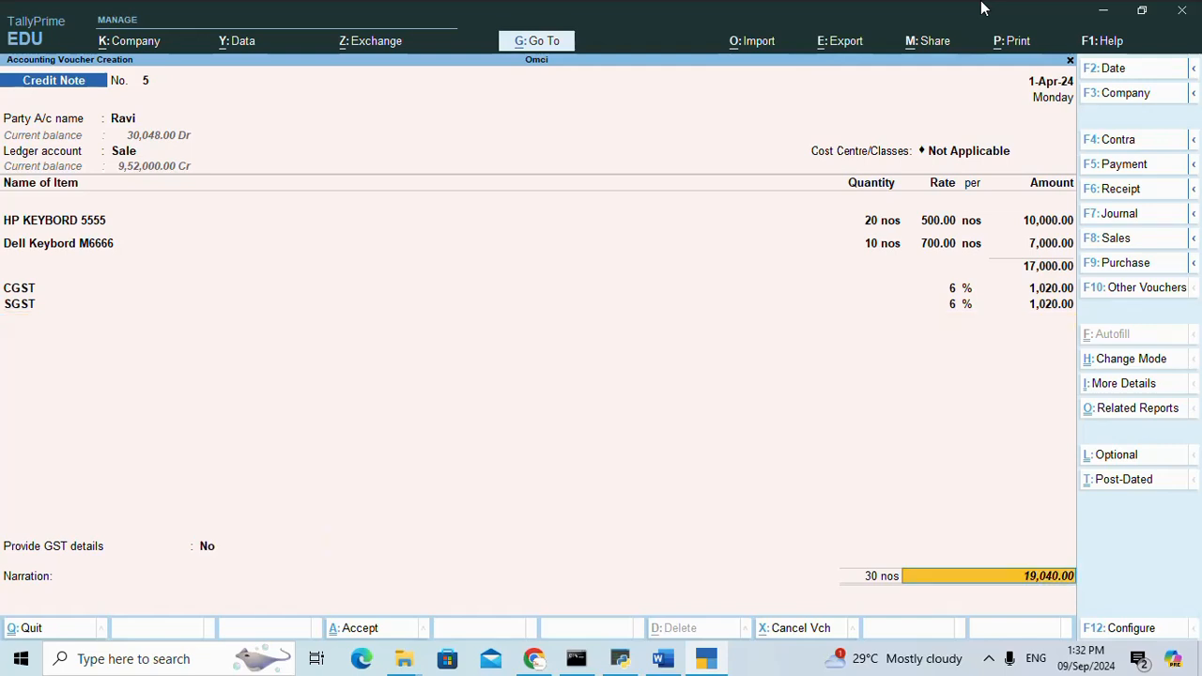
key(Return)
key(Return)
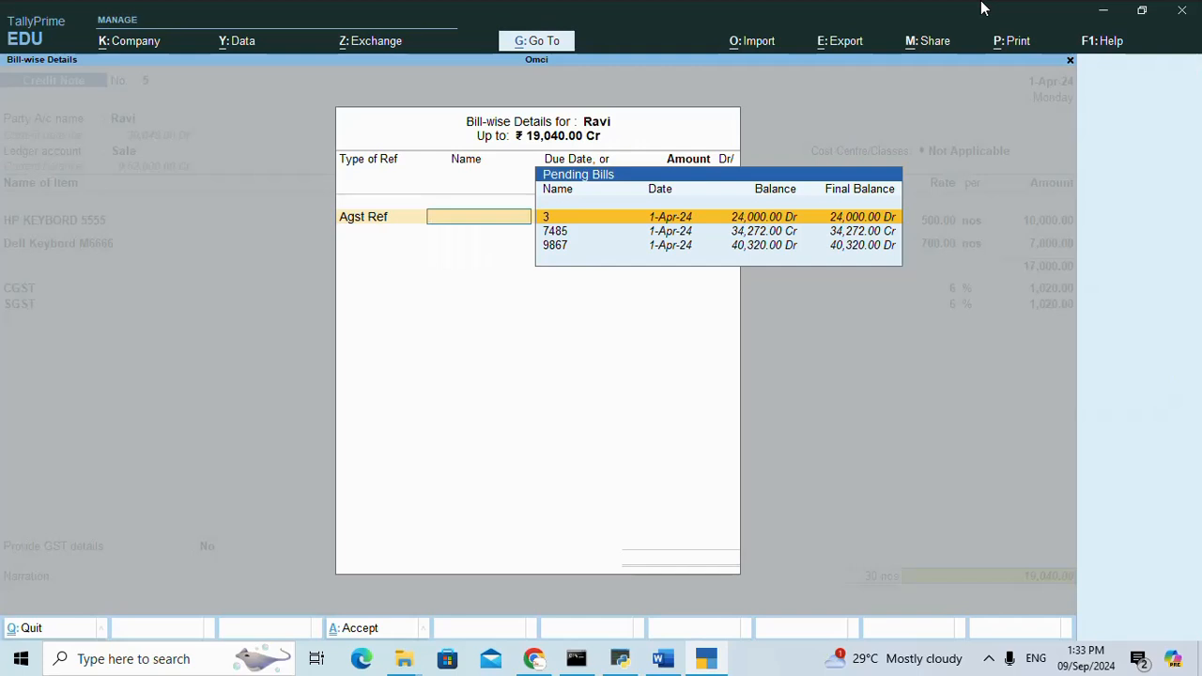
key(Down)
key(Down)
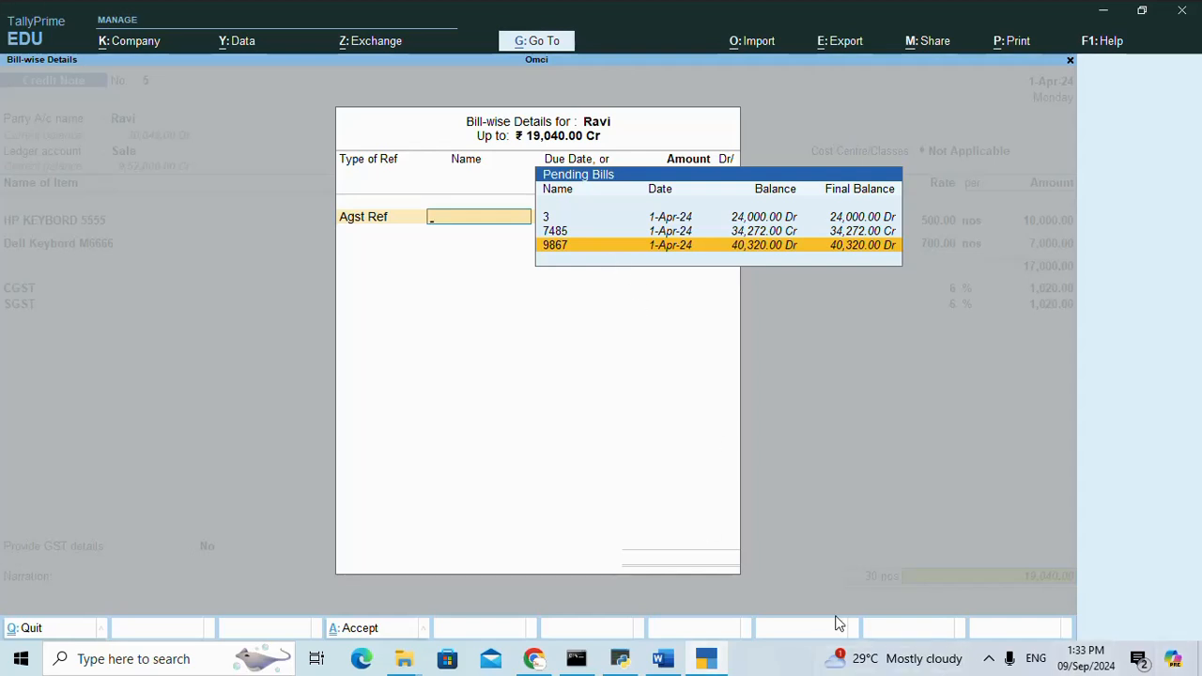
click(663, 660)
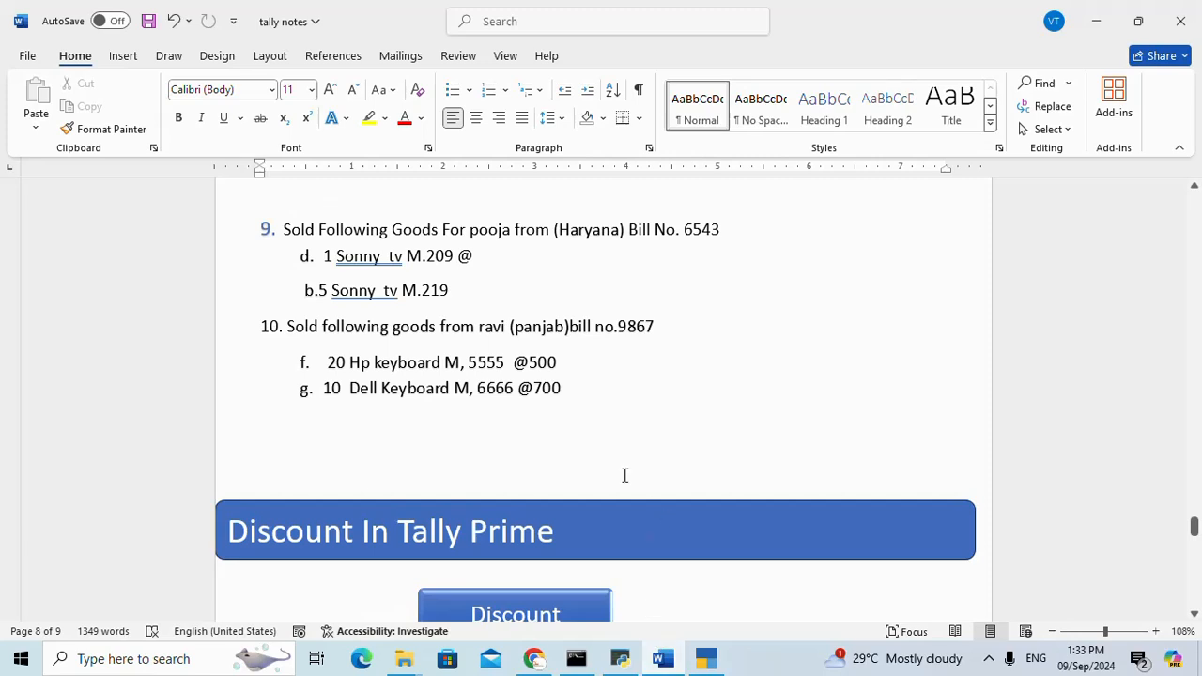
scroll(627, 465, up, 1)
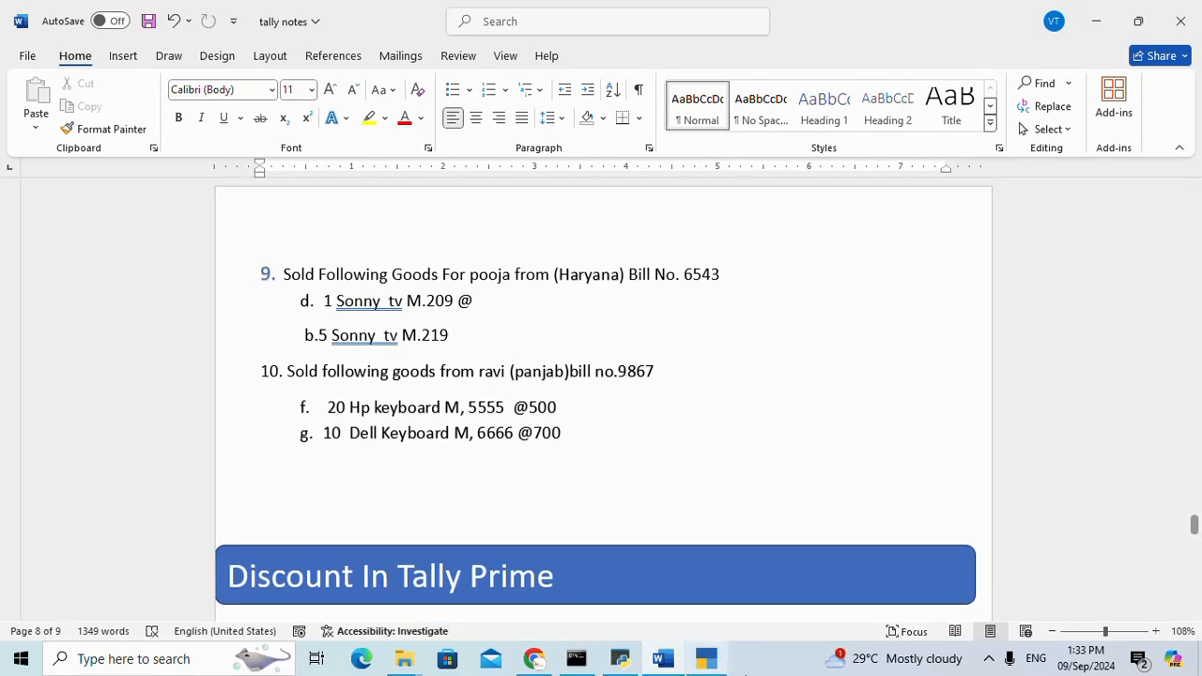
click(706, 658)
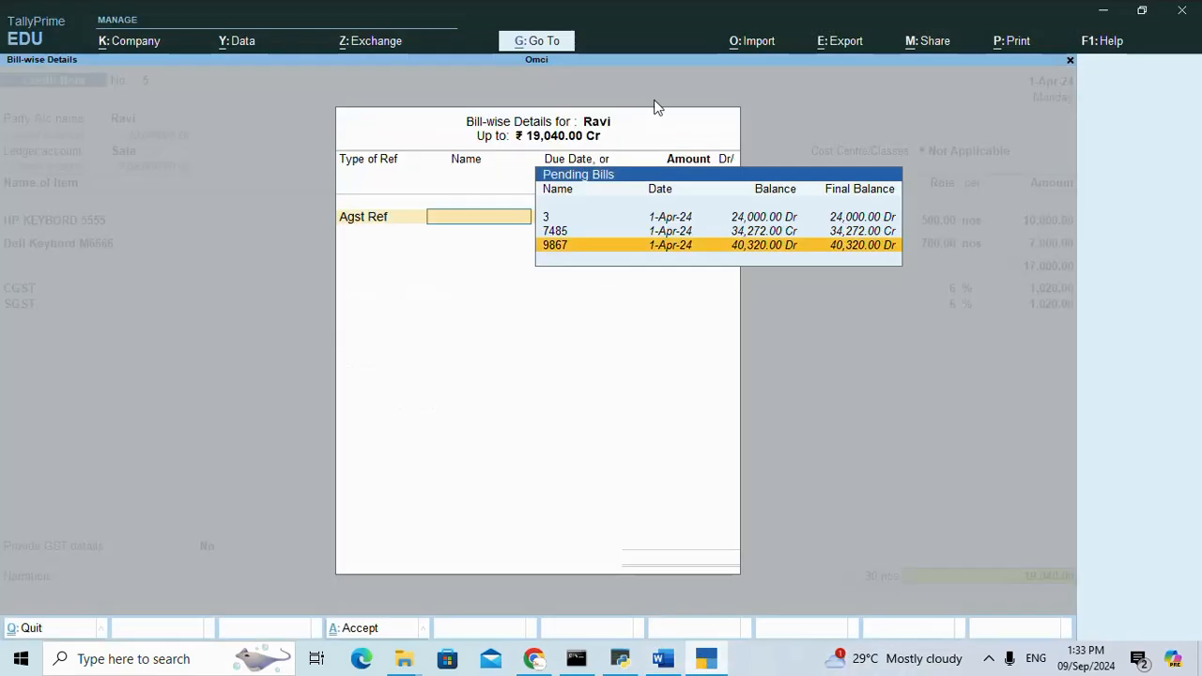
key(Return)
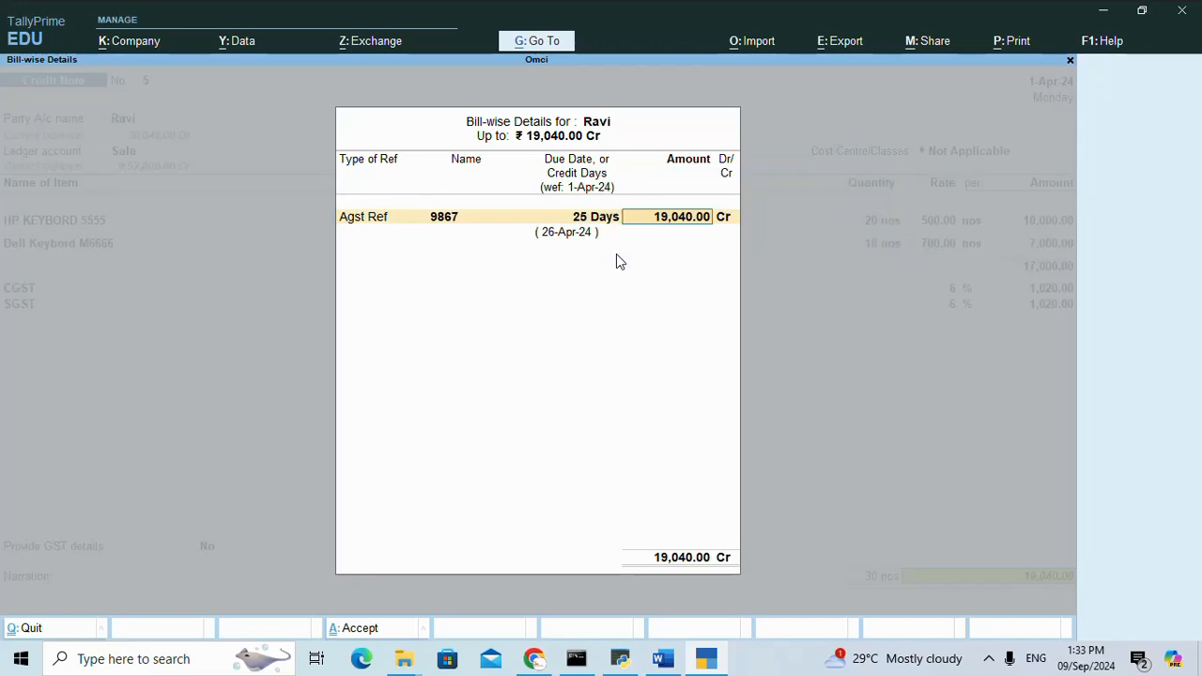
key(Return)
Save the credit note without a narration and leave voucher entry for the Gateway of Tally.
key(Return)
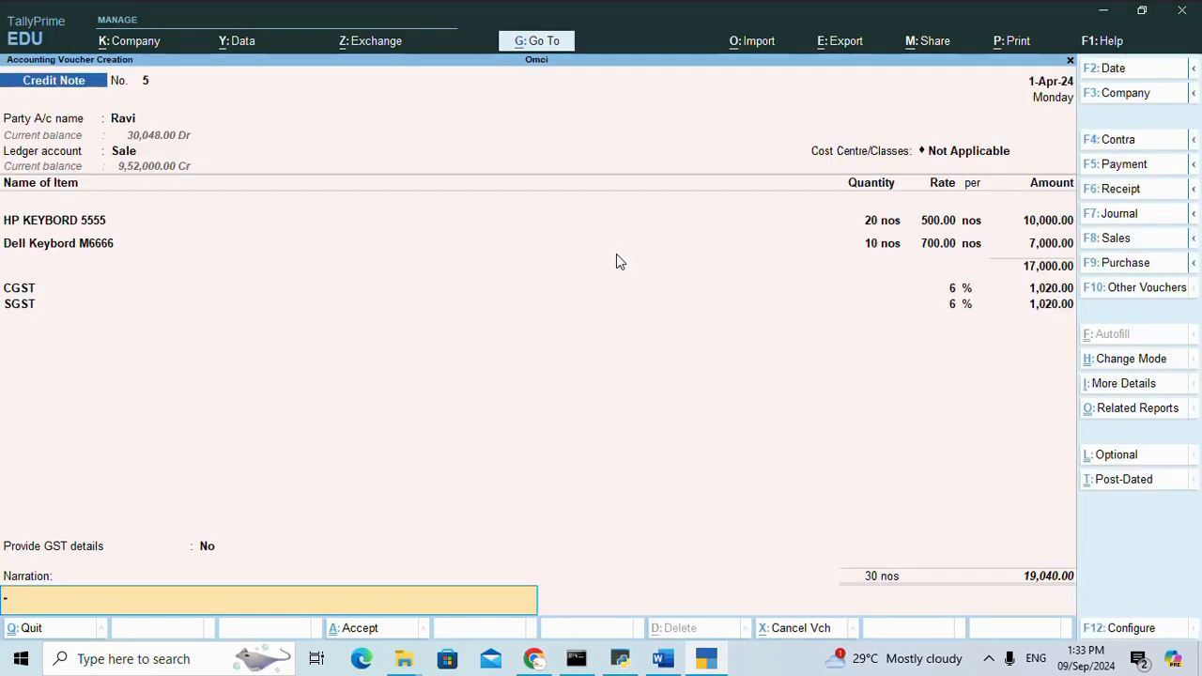
key(Return)
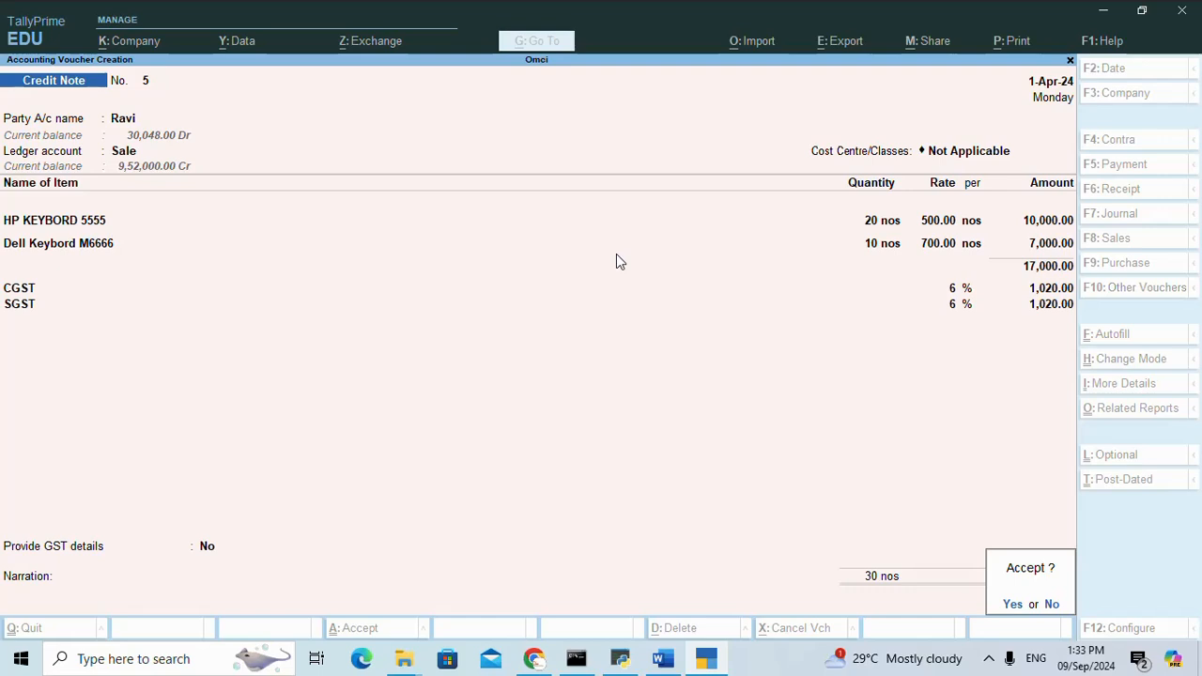
key(Return)
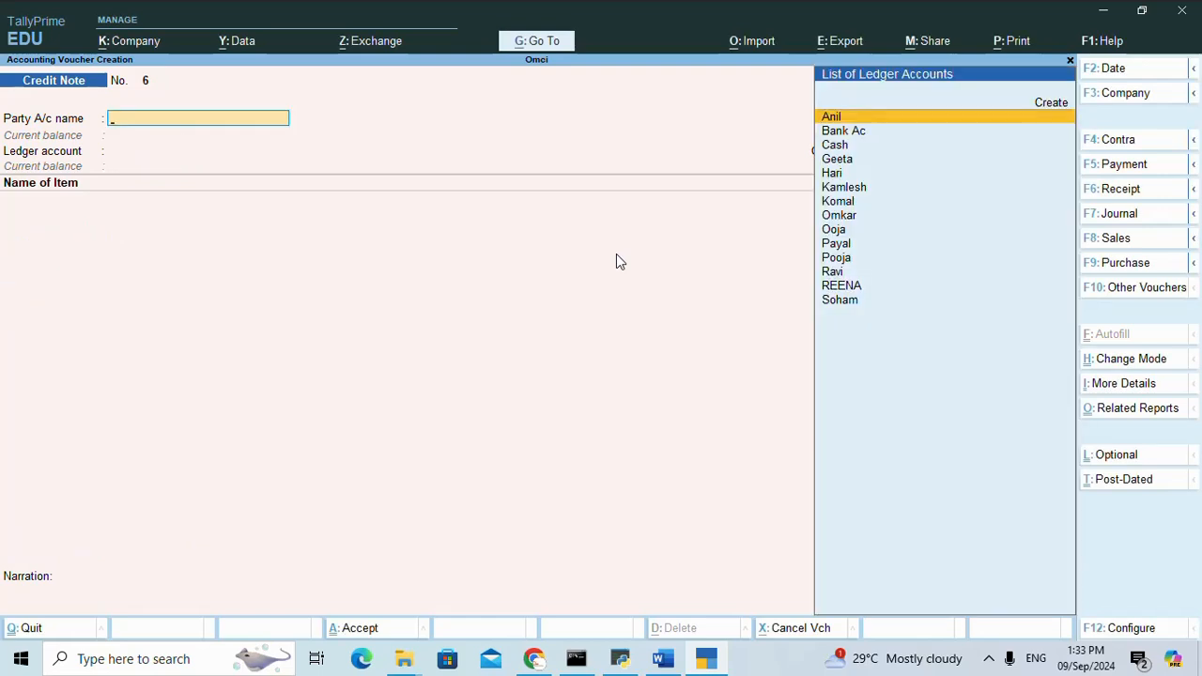
key(Escape)
key(y)
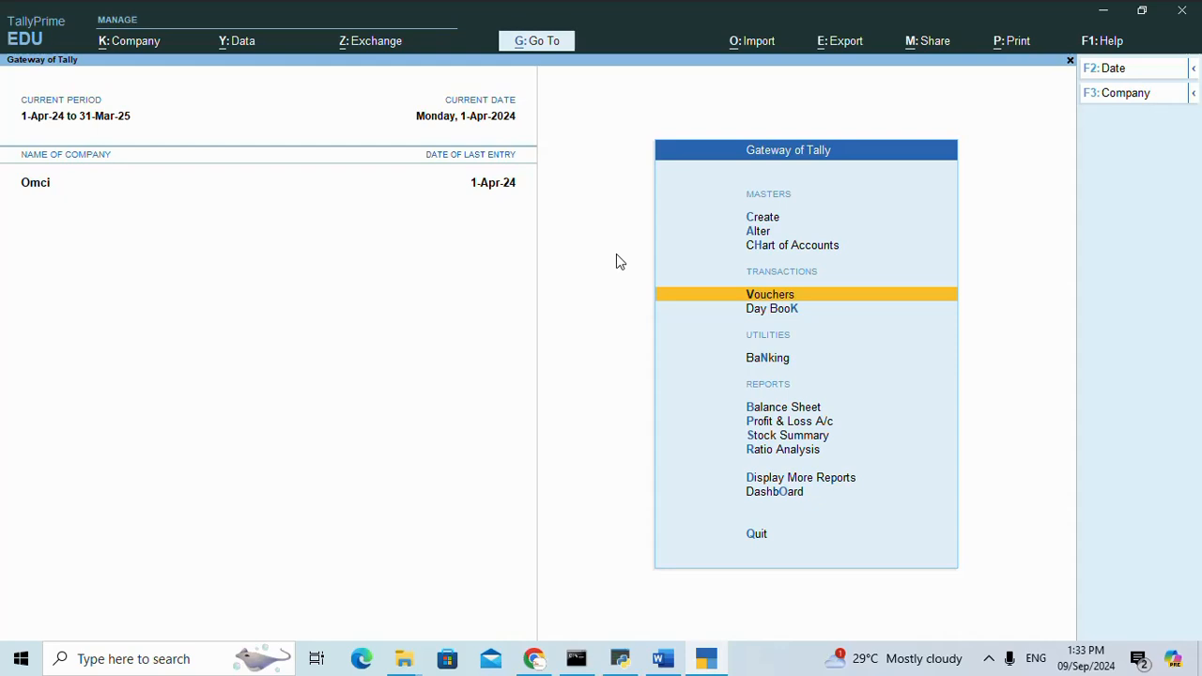
Examine Dell Keybord M6666's April vouchers, including the credit note, through the Keybord group in the Stock Summary.
key(Down)
key(Down)
key(Down)
key(Down)
key(Down)
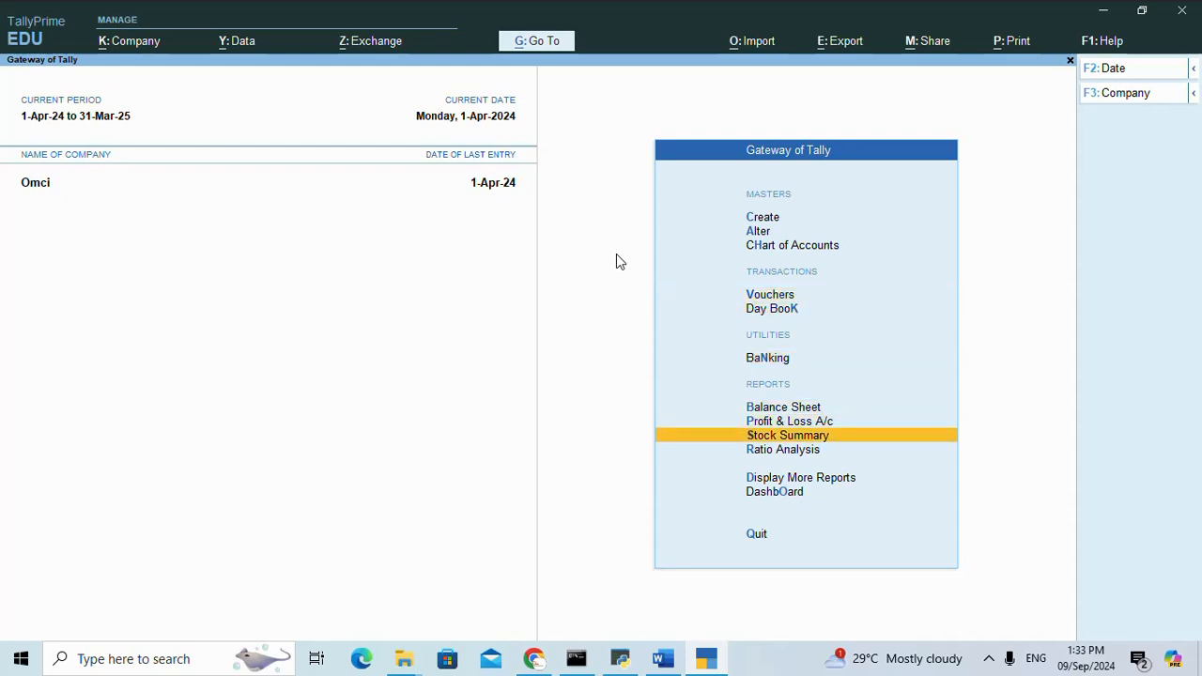
key(Return)
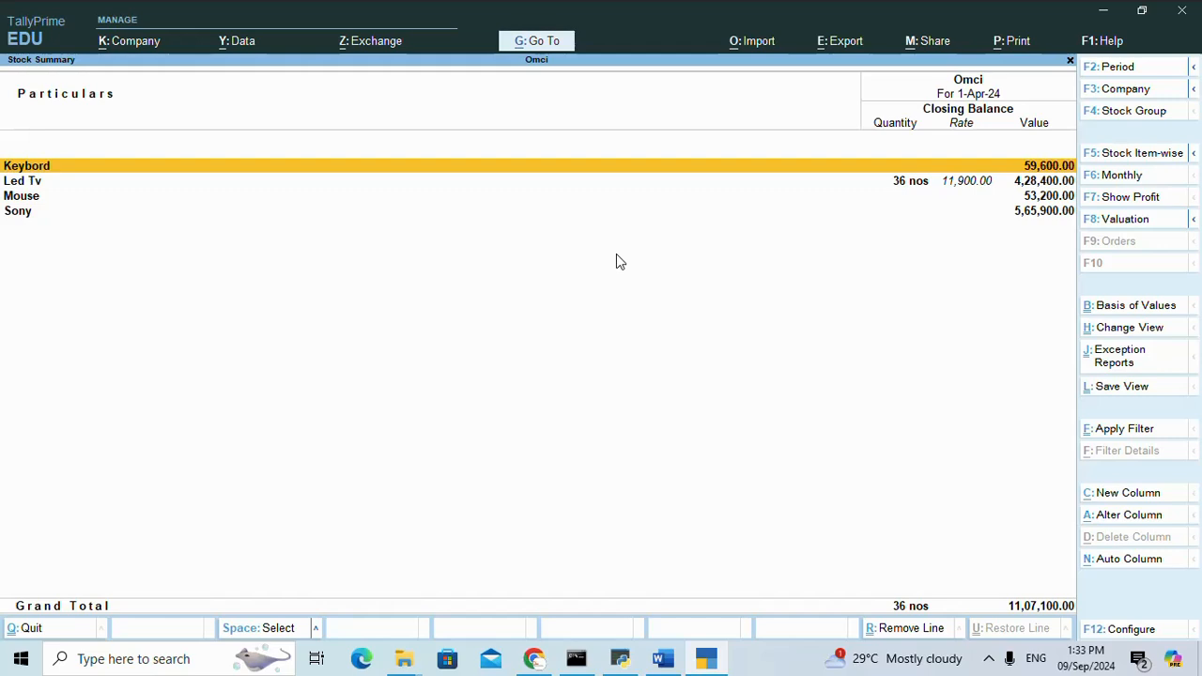
key(Down)
key(Up)
key(Return)
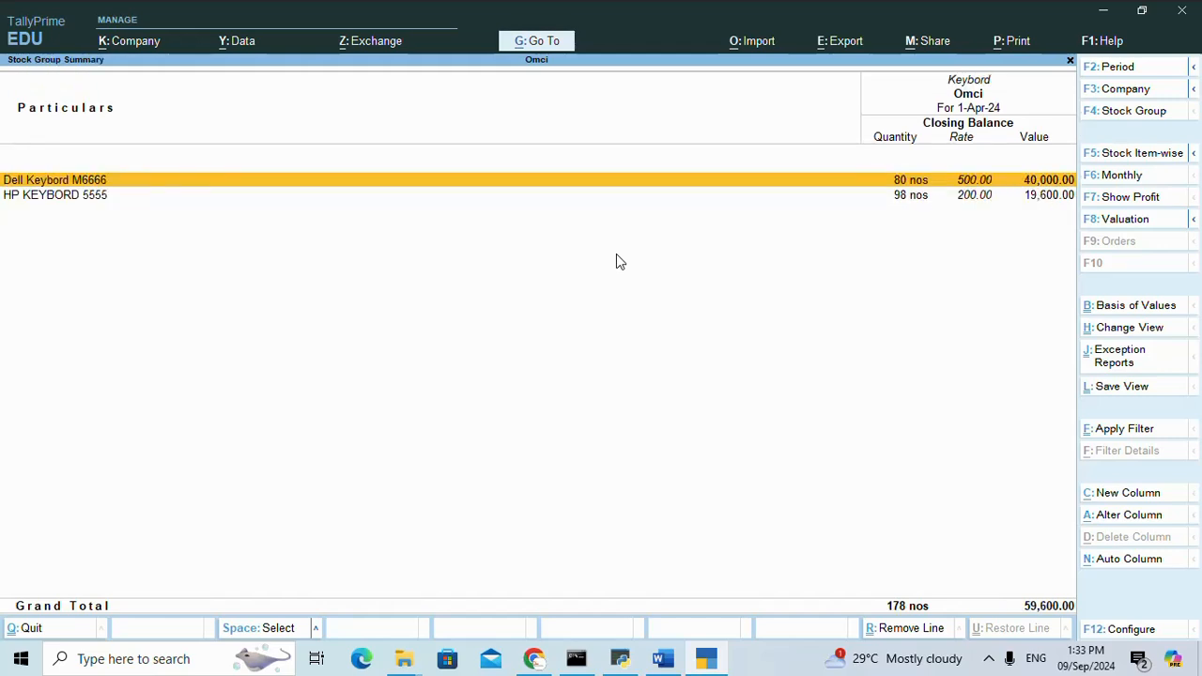
key(Return)
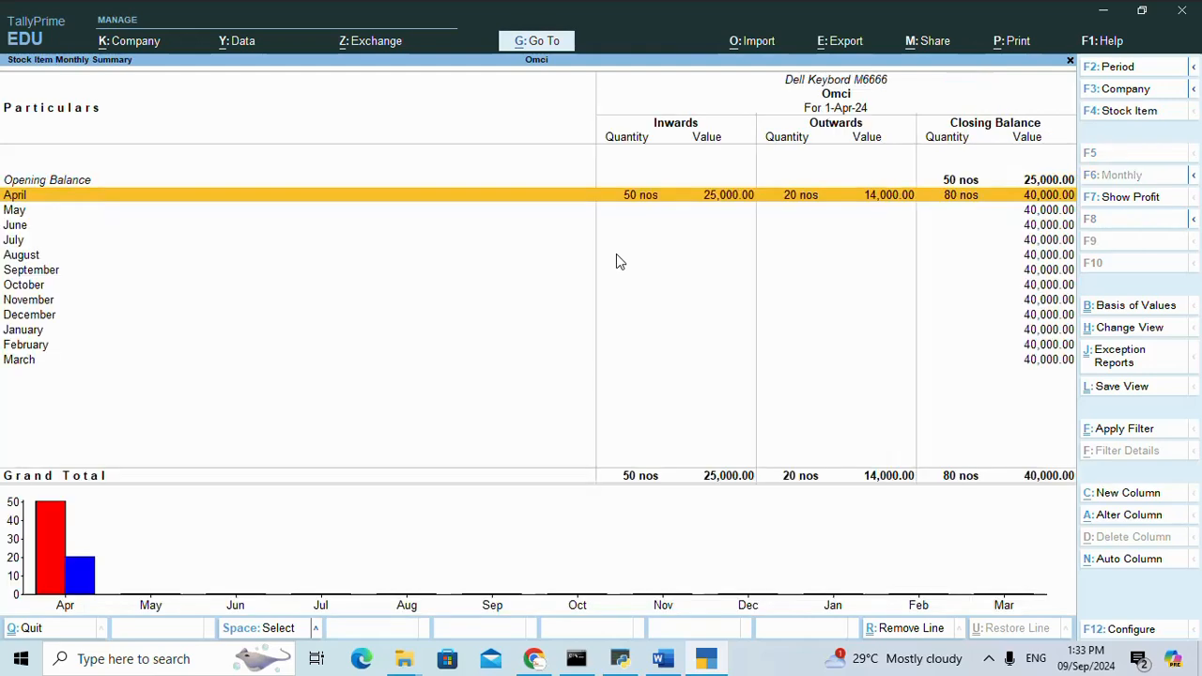
key(Return)
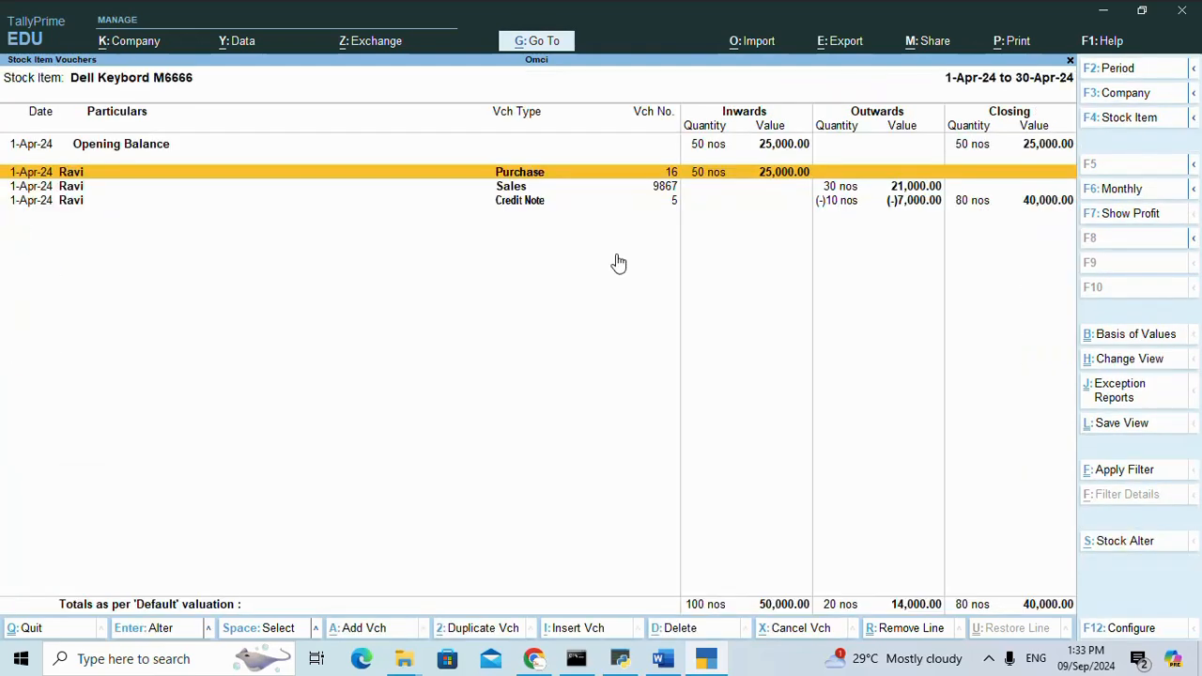
key(Down)
key(Down)
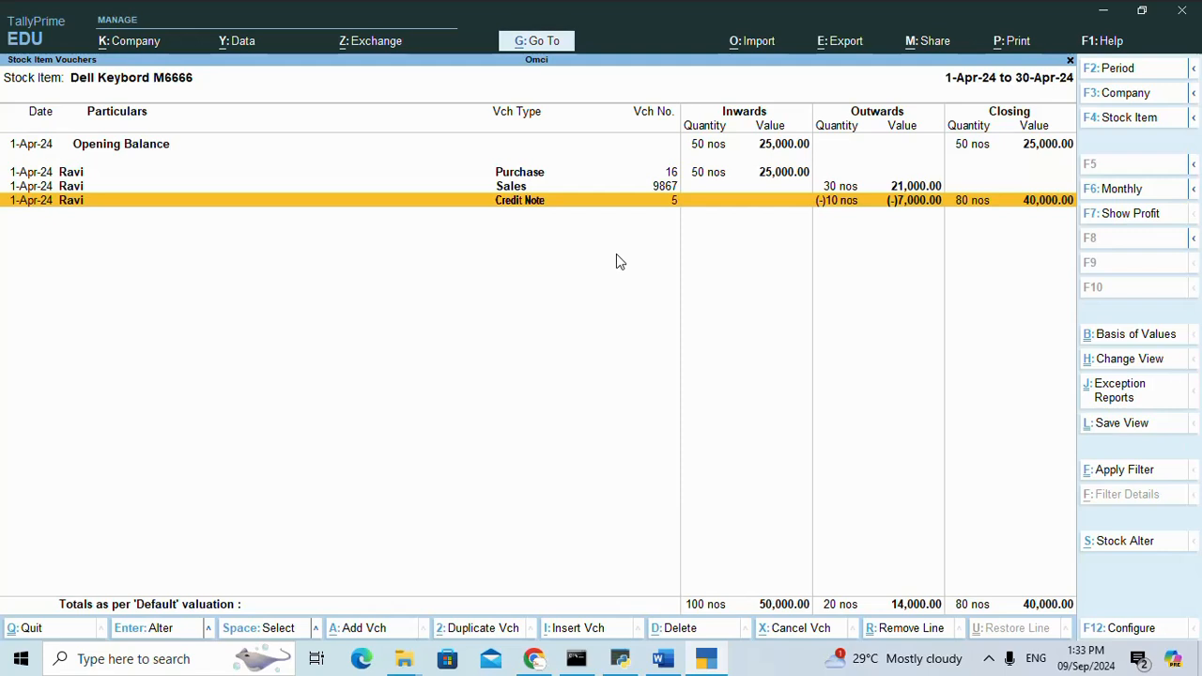
key(Escape)
key(Escape)
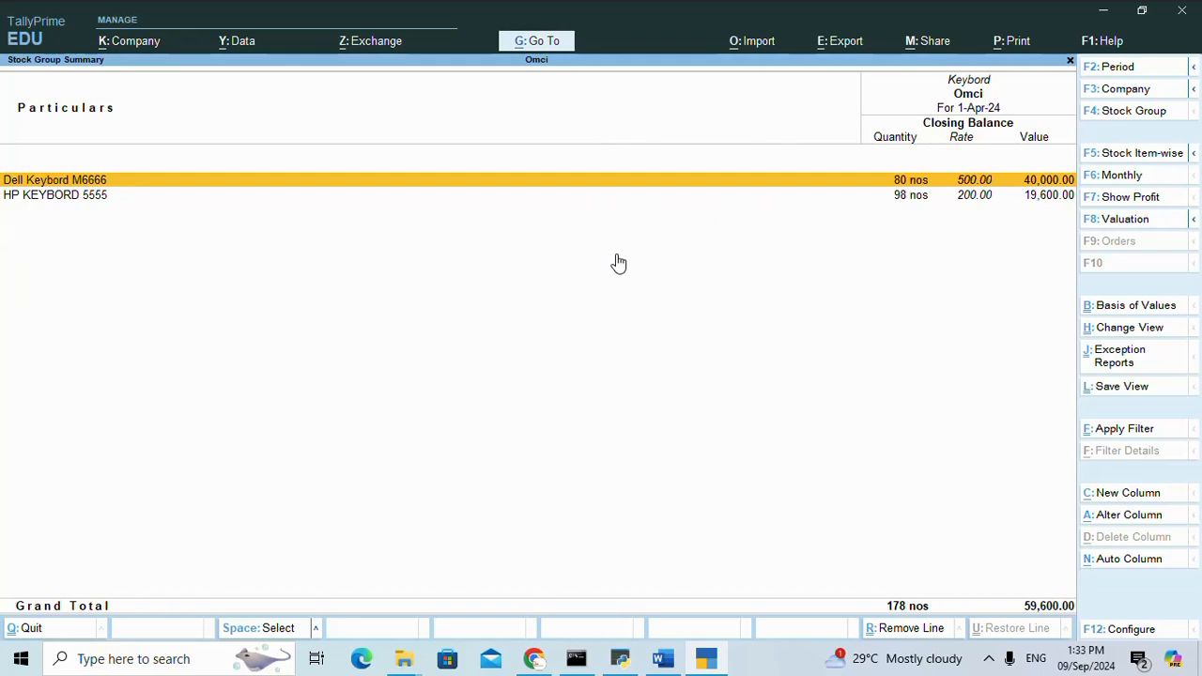
Examine HP KEYBORD 5555's April sales and credit note vouchers, and return to the Gateway of Tally.
key(Down)
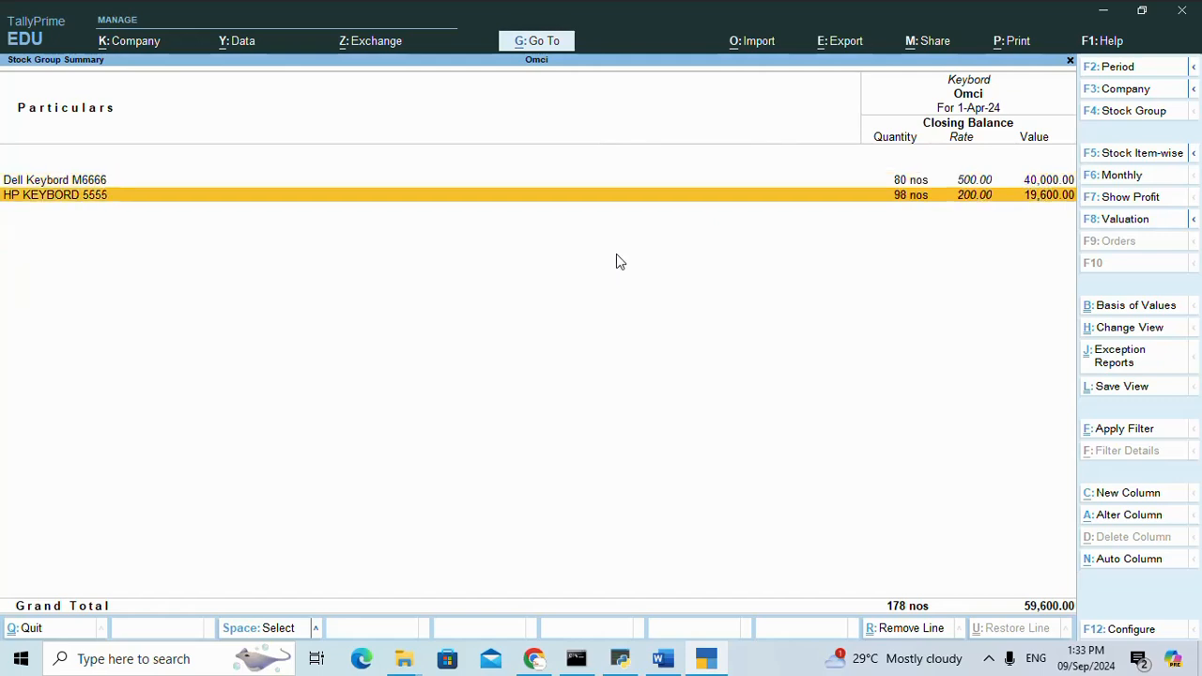
key(Return)
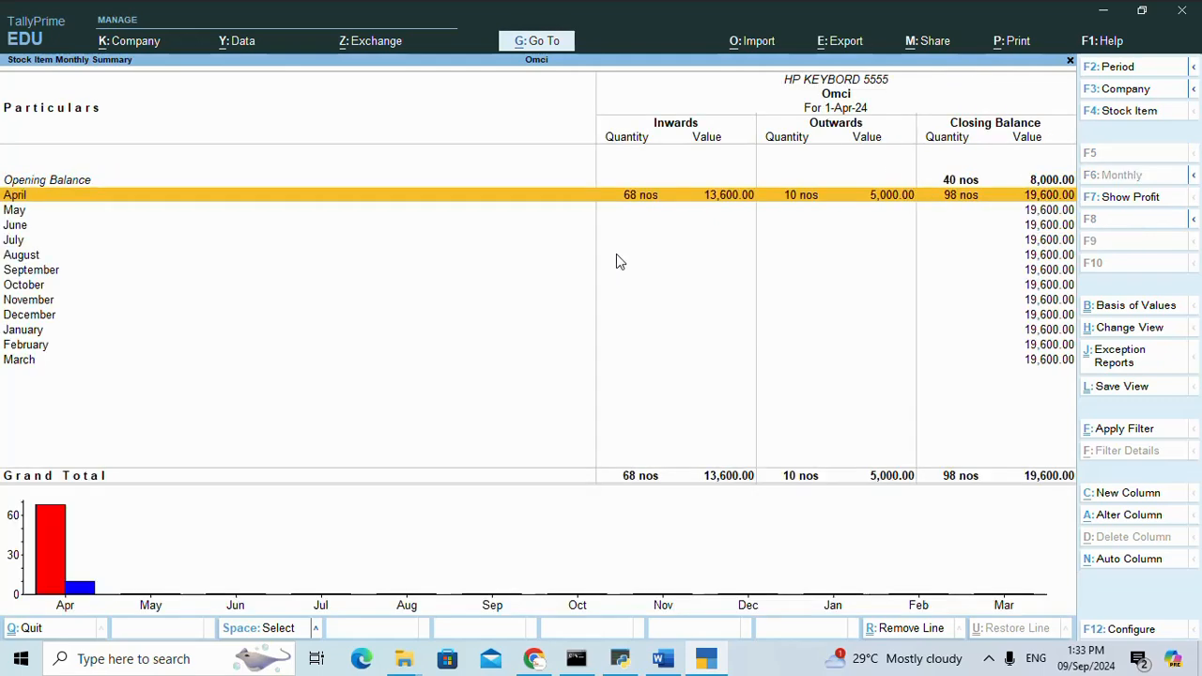
key(Return)
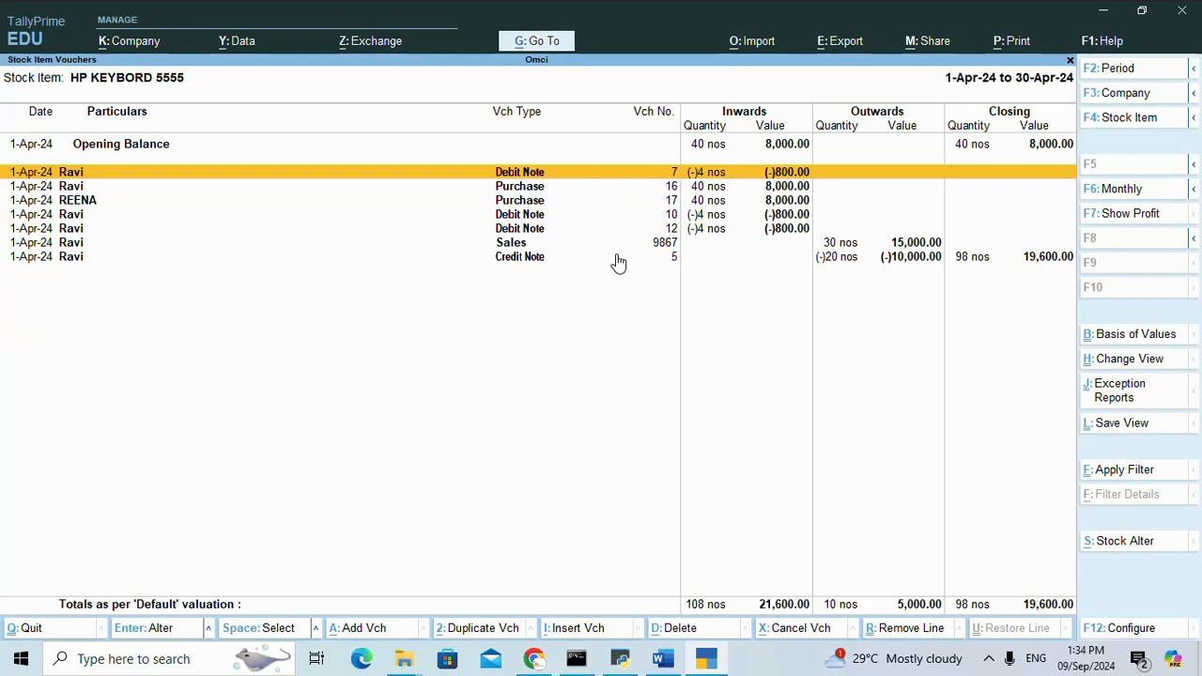
key(Down)
key(Down)
key(Down)
key(Down)
key(Down)
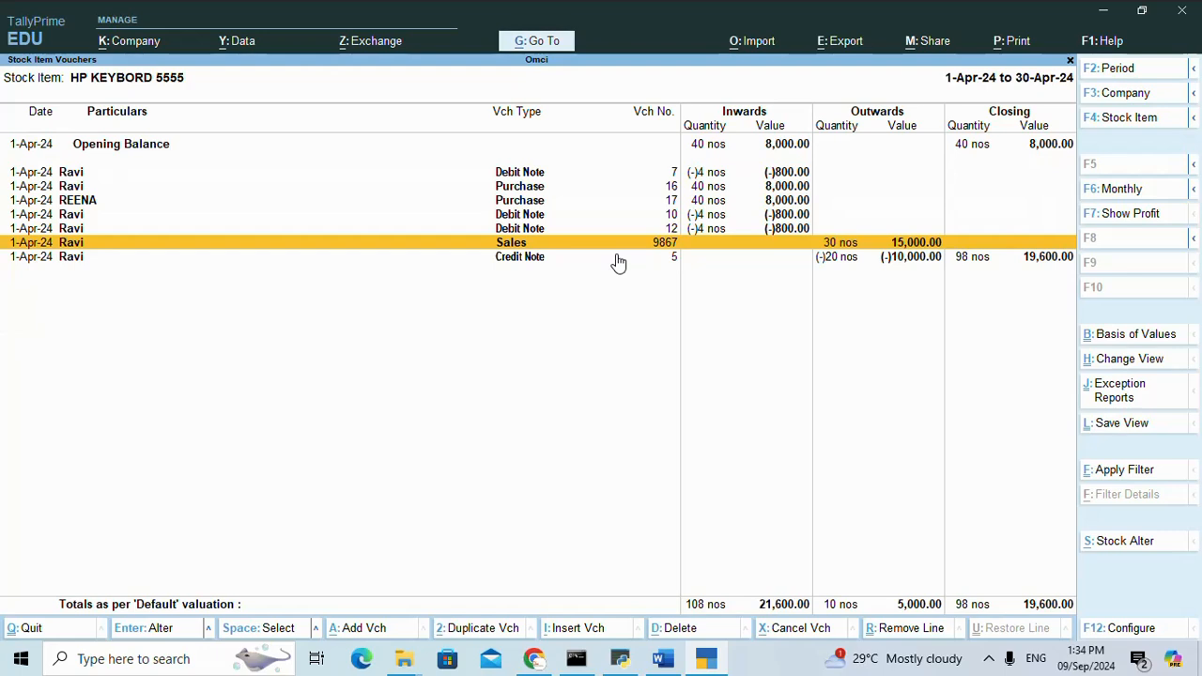
key(Down)
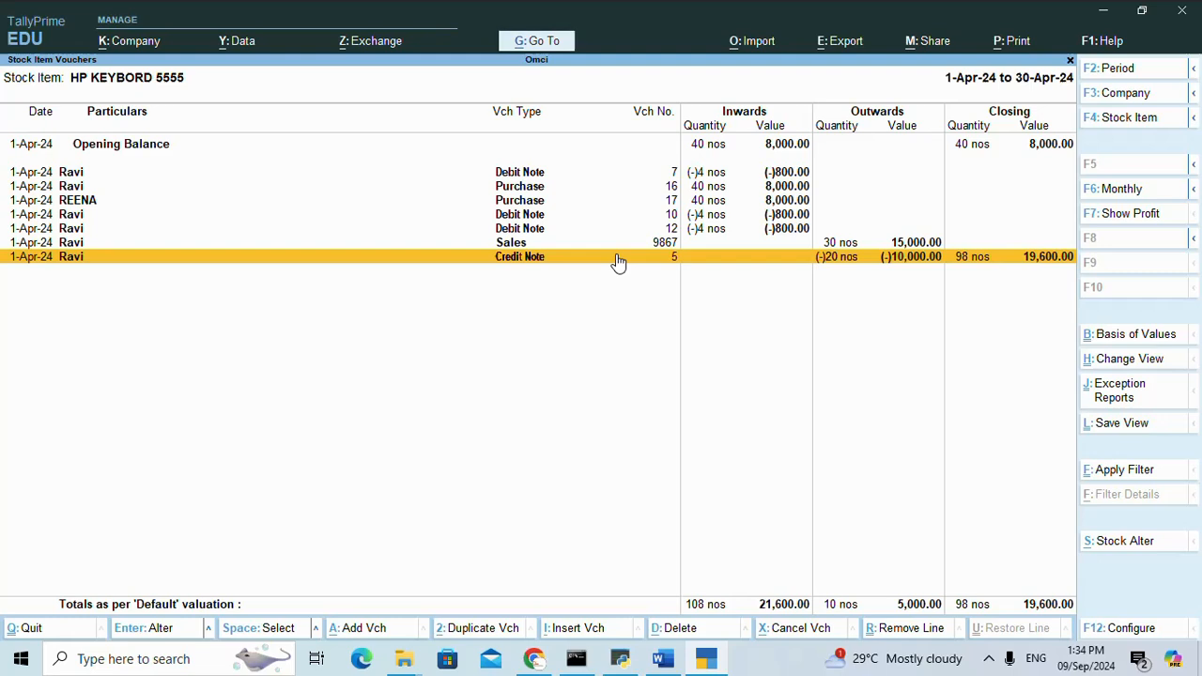
key(Escape)
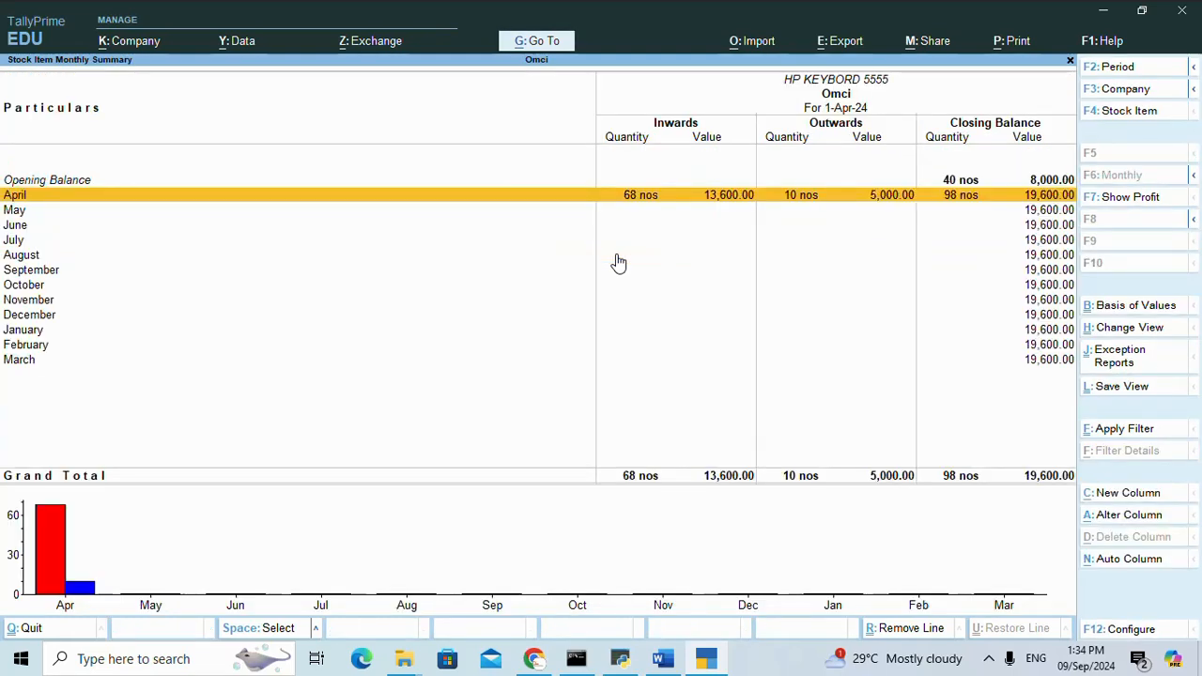
key(Escape)
key(Escape)
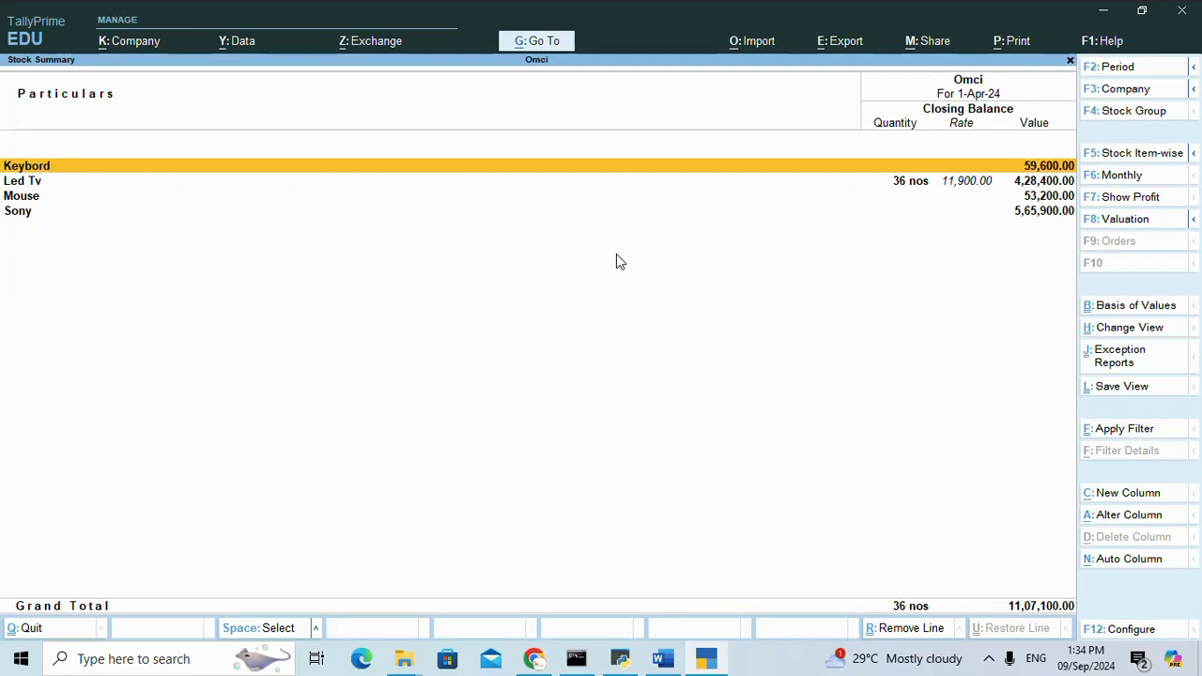
key(Escape)
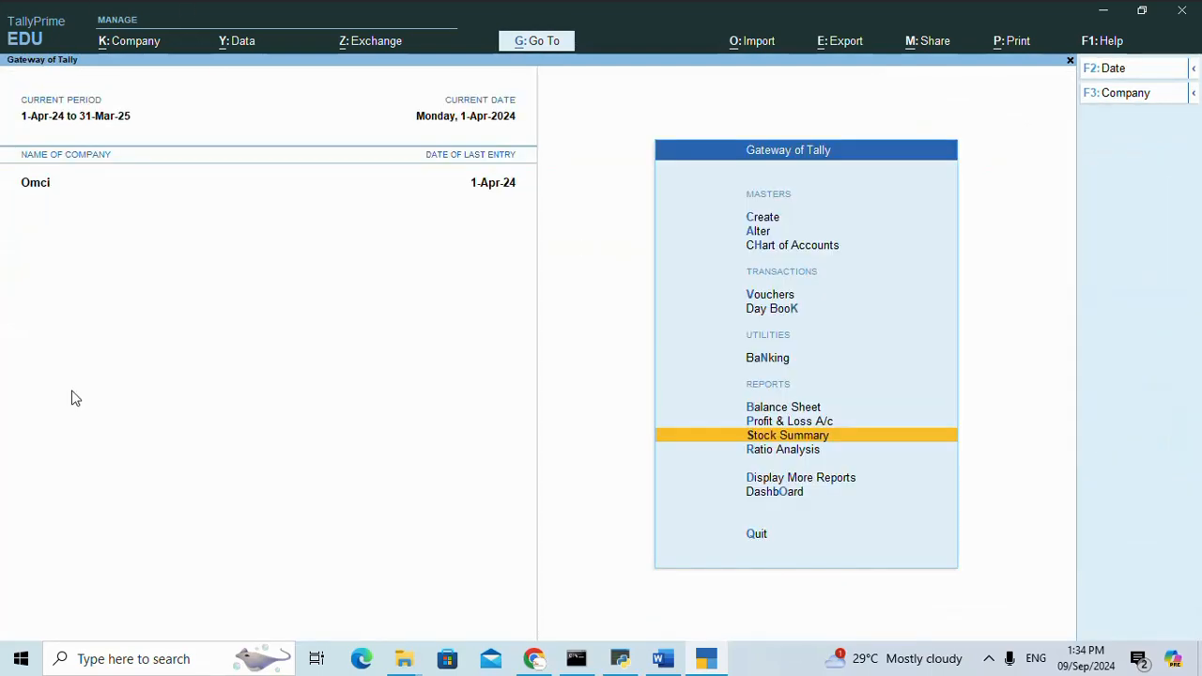
click(990, 661)
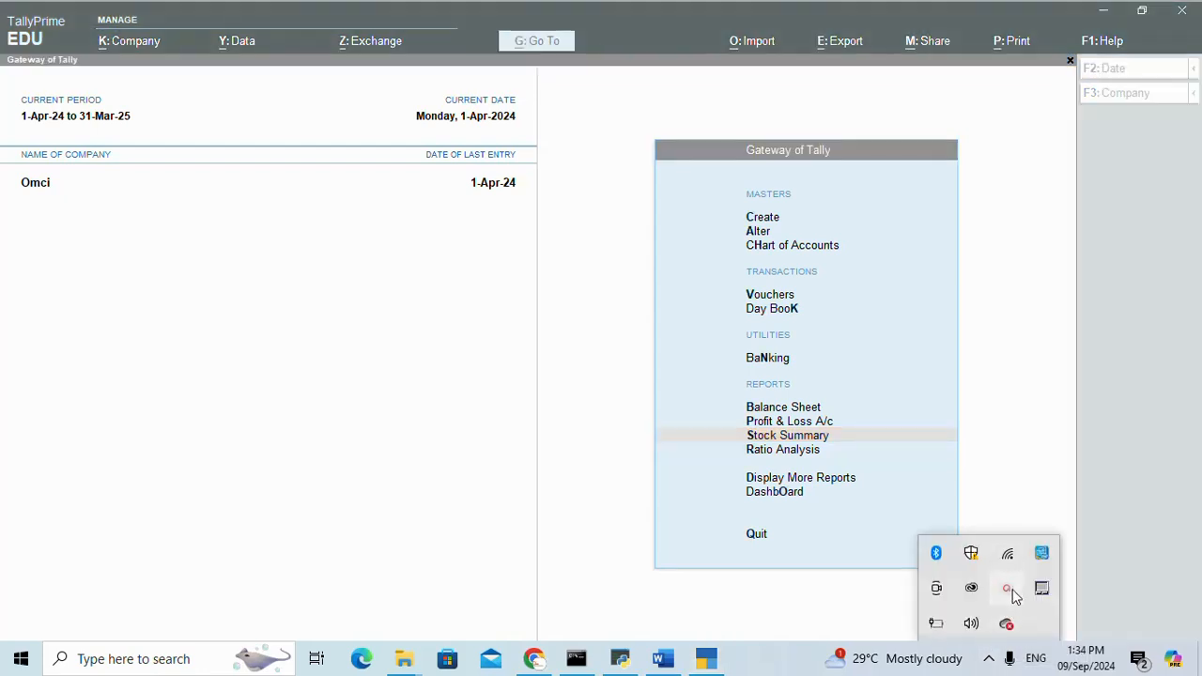